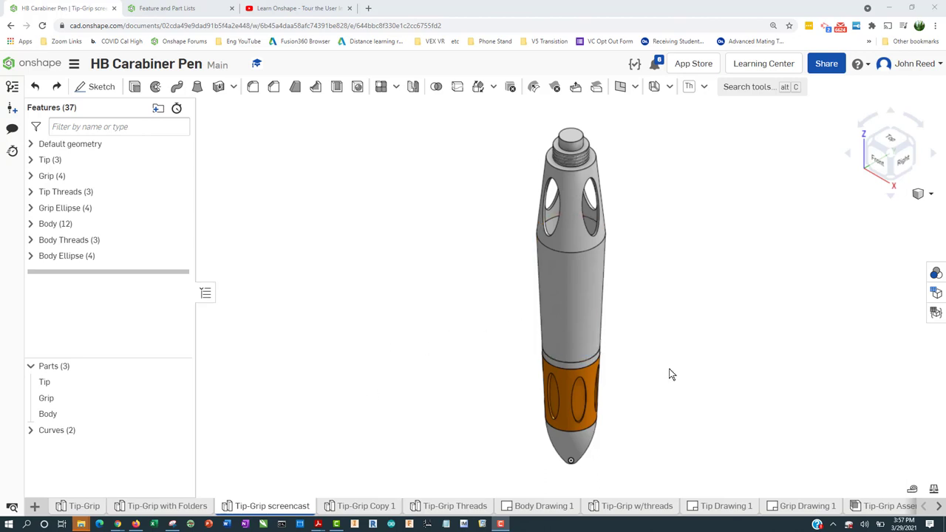
Inspect the Tip part alone with Grip and Body hidden, then show all parts again.
{"action": "right_click_drag", "start_coordinate": [669, 369], "coordinate": [646, 355]}
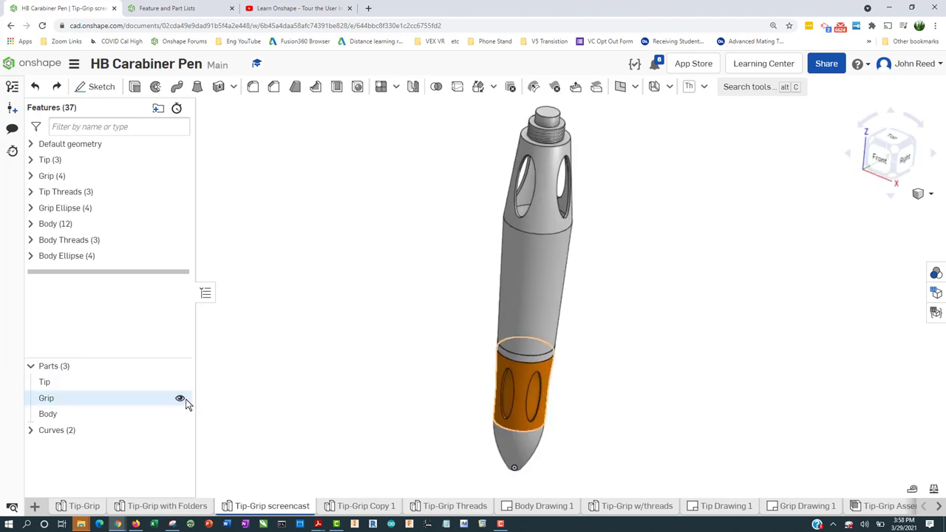
{"action": "left_click", "coordinate": [180, 398]}
{"action": "left_click", "coordinate": [179, 413]}
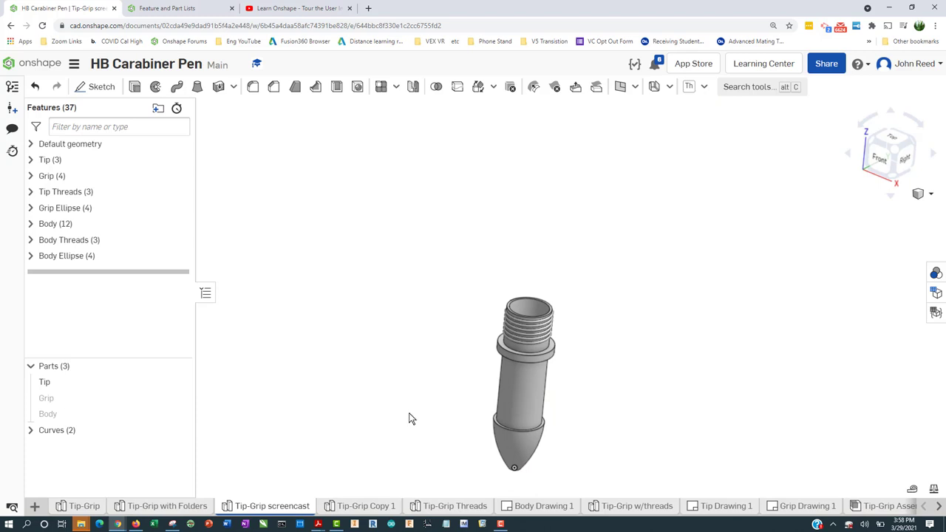
{"action": "middle_click_drag", "start_coordinate": [685, 382], "coordinate": [669, 297]}
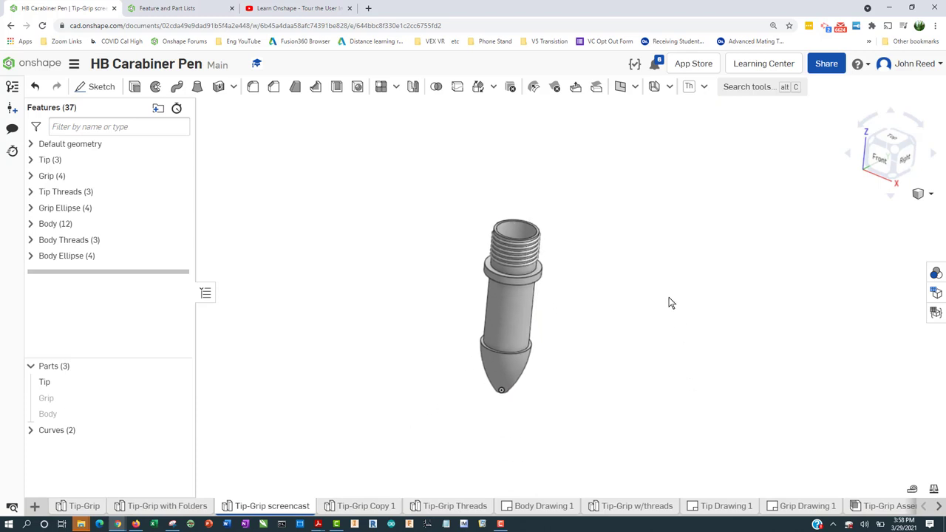
{"action": "left_click", "coordinate": [31, 160]}
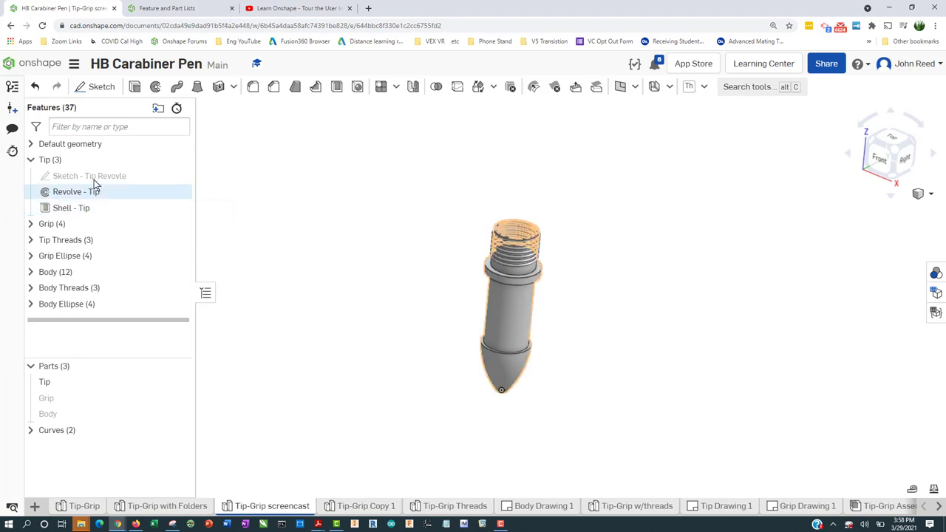
{"action": "left_click", "coordinate": [30, 161]}
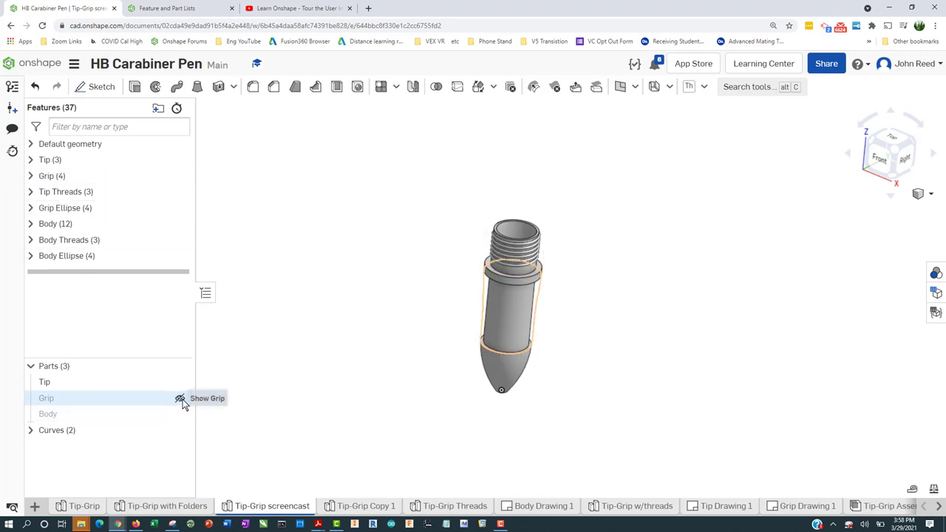
{"action": "left_click", "coordinate": [182, 398]}
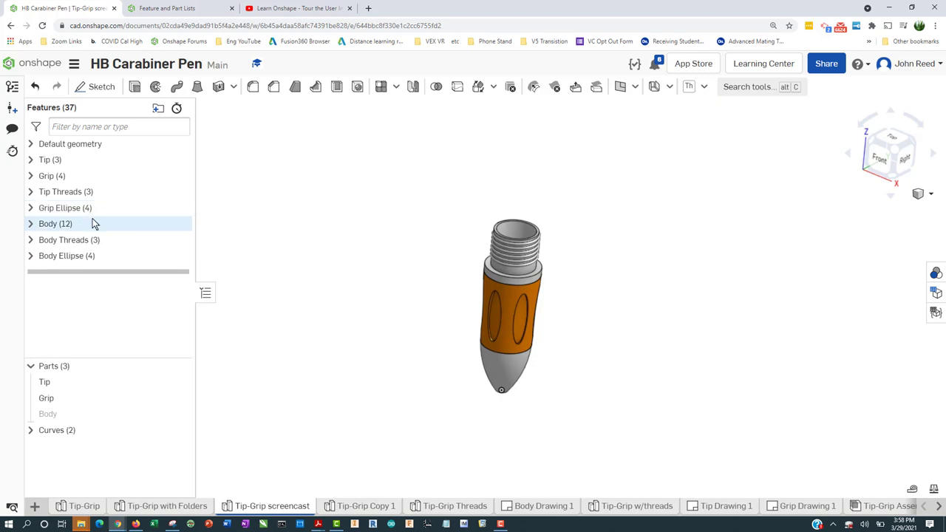
{"action": "left_click", "coordinate": [179, 416]}
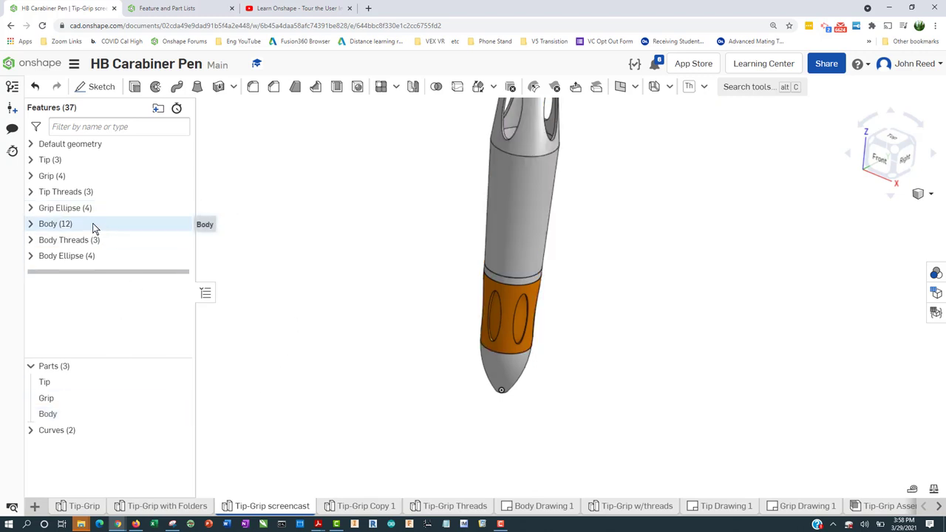
{"action": "middle_click_drag", "start_coordinate": [323, 298], "coordinate": [354, 339]}
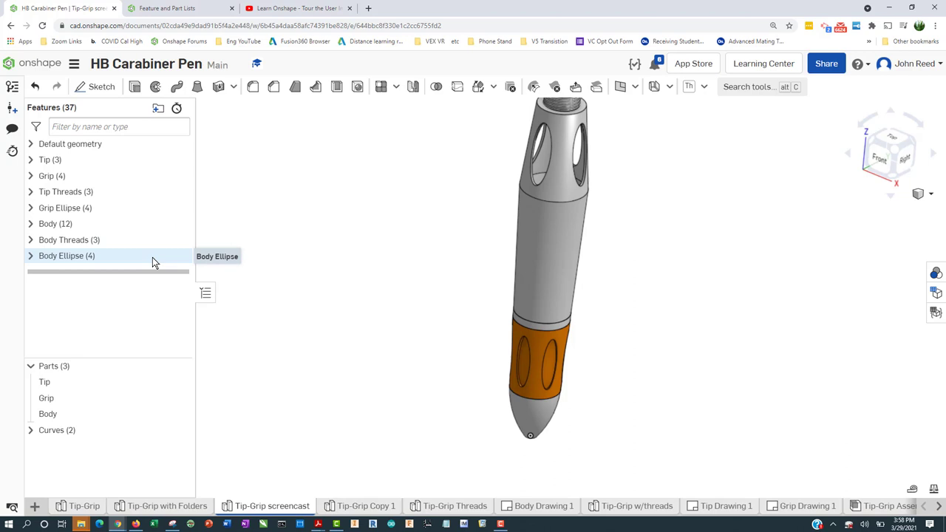
{"action": "right_click_drag", "start_coordinate": [330, 294], "coordinate": [354, 325]}
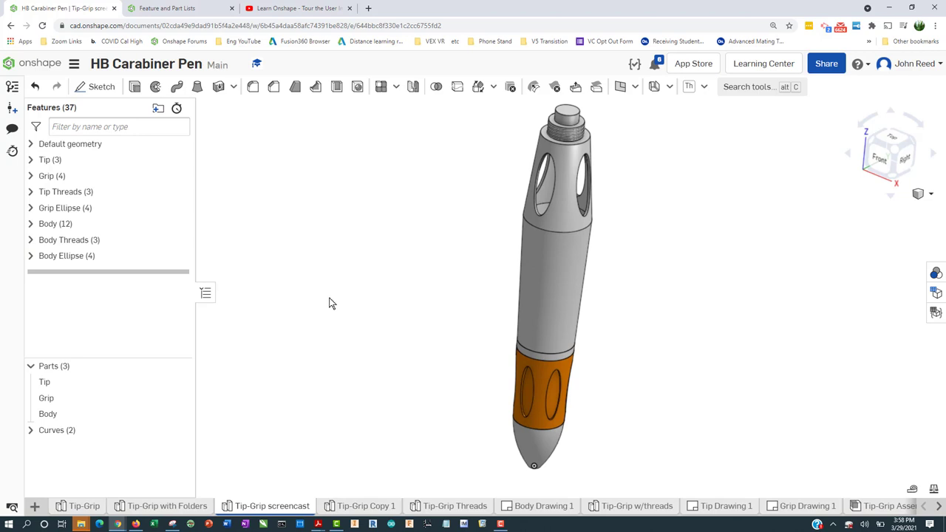
Delete the Body, Body Threads and Body Ellipse features, leaving only Tip and Grip.
{"action": "left_click_drag", "start_coordinate": [137, 260], "coordinate": [116, 226]}
{"action": "left_click", "coordinate": [116, 225], "text": "shift"}
{"action": "right_click", "coordinate": [127, 244]}
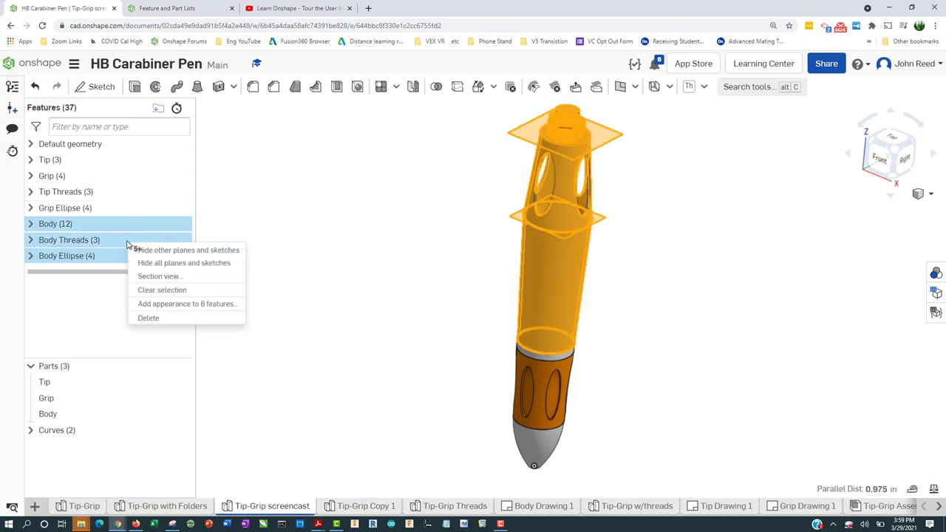
{"action": "left_click", "coordinate": [150, 318]}
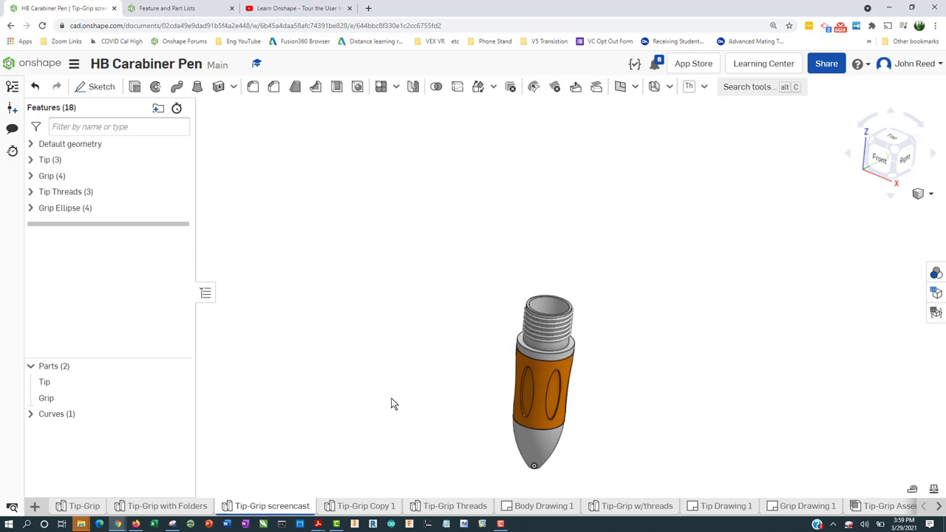
{"action": "middle_click_drag", "start_coordinate": [393, 403], "coordinate": [392, 342]}
{"action": "mouse_move", "coordinate": [392, 342]}
{"action": "right_mouse_down"}
{"action": "mouse_move", "coordinate": [407, 357]}
{"action": "mouse_move", "coordinate": [396, 338]}
{"action": "right_mouse_up"}
{"action": "right_click_drag", "start_coordinate": [433, 269], "coordinate": [394, 301]}
Begin Sketch 1 on the Tip's top flat face, viewed normal to the plane.
{"action": "left_click", "coordinate": [101, 88]}
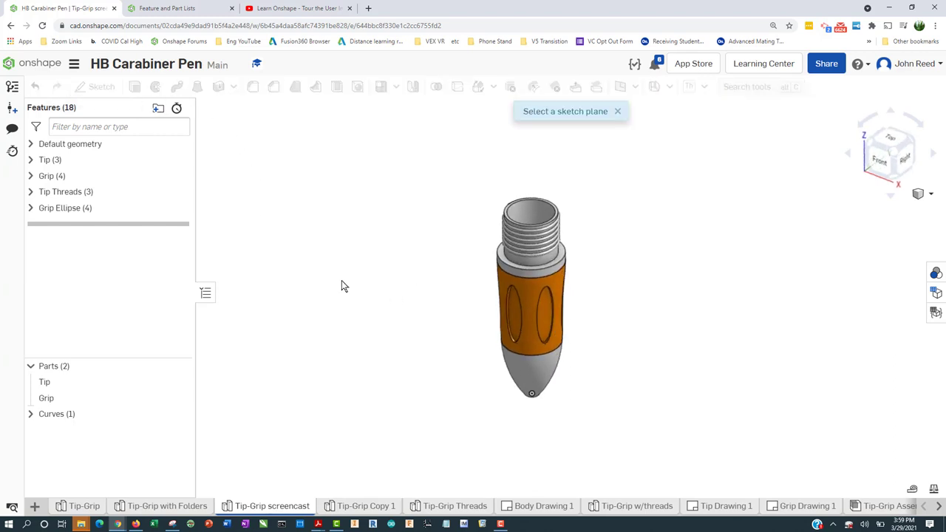
{"action": "scroll", "coordinate": [342, 280], "scroll_direction": "up", "scroll_amount": 5}
{"action": "scroll", "coordinate": [608, 309], "scroll_direction": "down", "scroll_amount": 5}
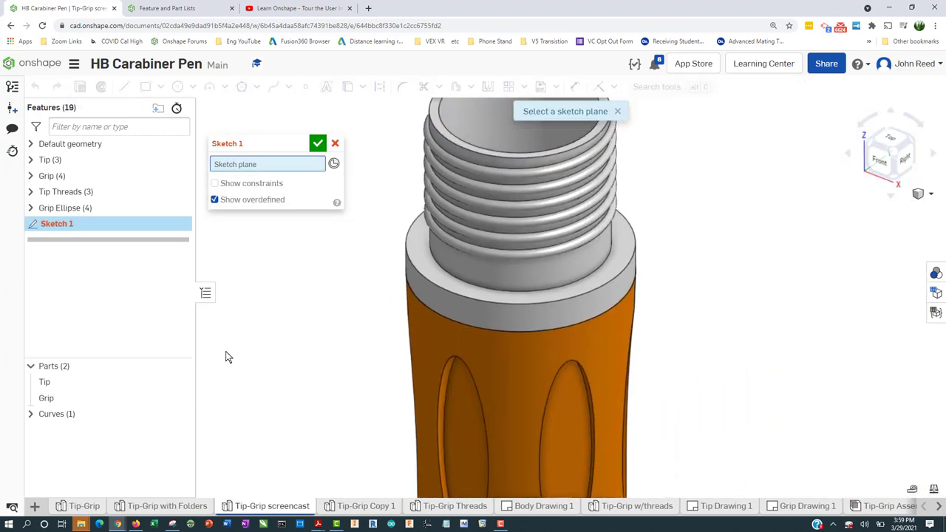
{"action": "left_click", "coordinate": [423, 255]}
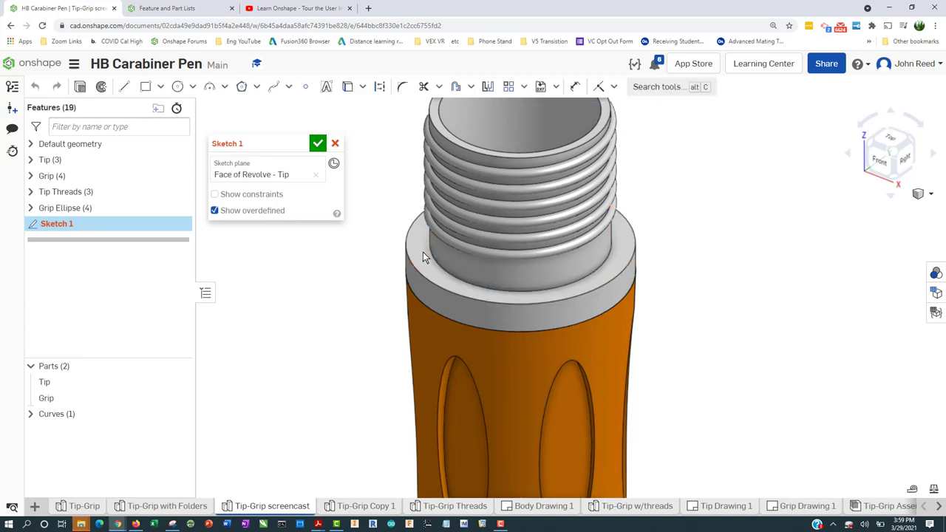
{"action": "middle_click_drag", "start_coordinate": [323, 372], "coordinate": [390, 350]}
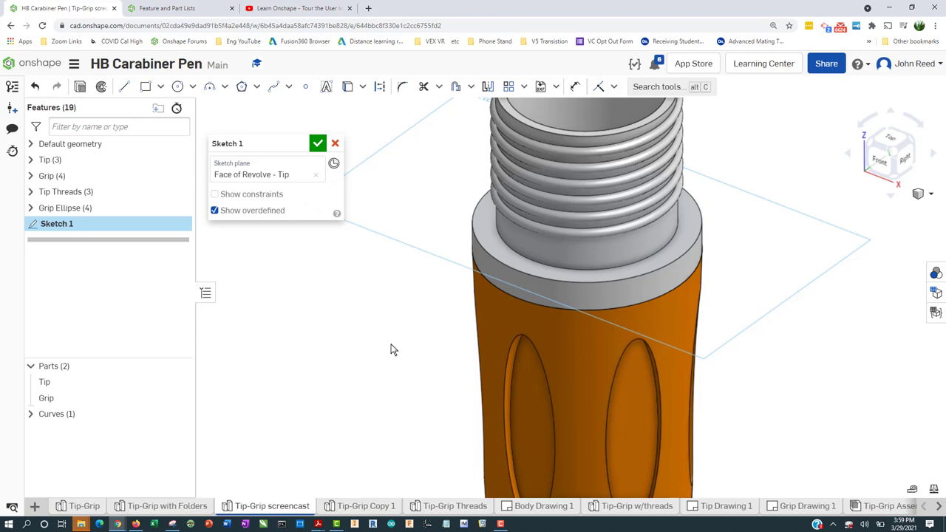
{"action": "scroll", "coordinate": [393, 347], "scroll_direction": "down", "scroll_amount": 2}
{"action": "key", "text": "n"}
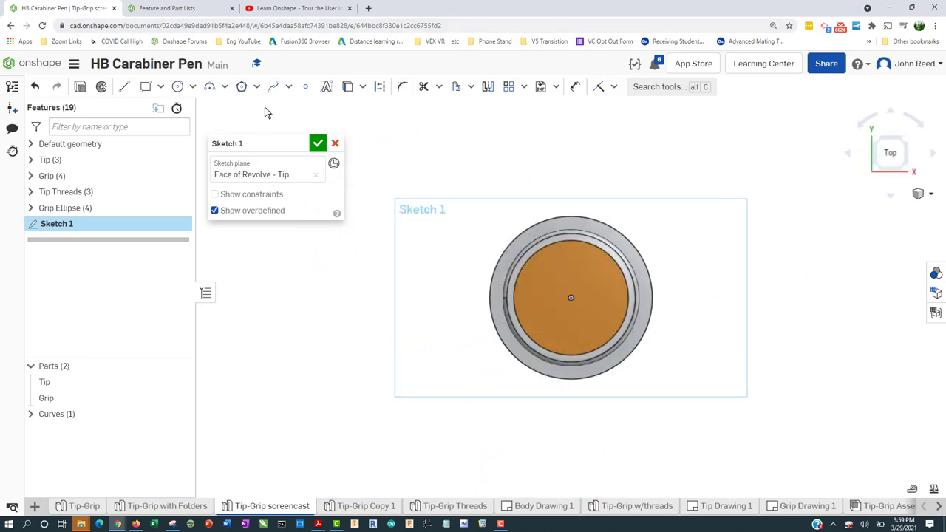
{"action": "key", "text": "alt+Tab"}
{"action": "key", "text": "alt+Tab"}
{"action": "key", "text": "alt+Tab"}
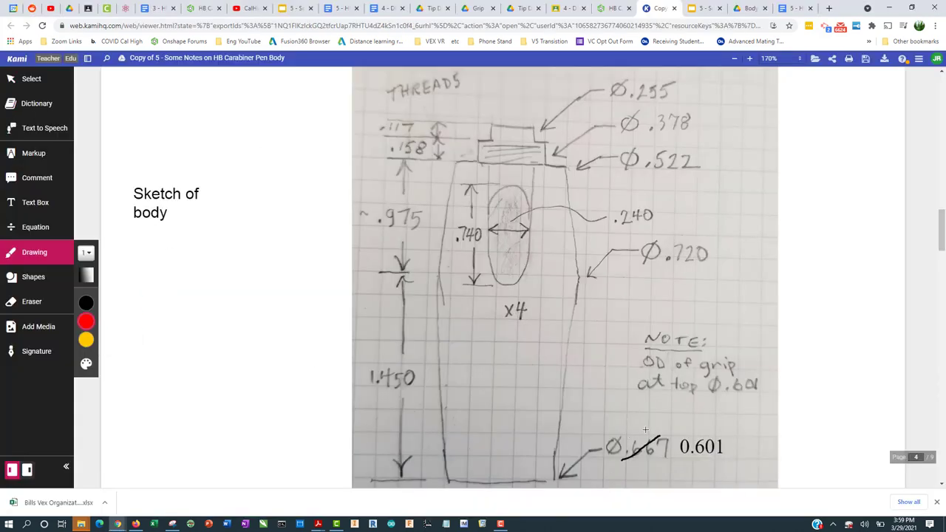
Circle the crossed-out Ø.667 and the corrected 0.601 diameter in red on the Kami notes.
{"action": "mouse_move", "coordinate": [645, 429]}
{"action": "left_mouse_down"}
{"action": "mouse_move", "coordinate": [601, 430]}
{"action": "mouse_move", "coordinate": [598, 447]}
{"action": "mouse_move", "coordinate": [618, 465]}
{"action": "left_mouse_up"}
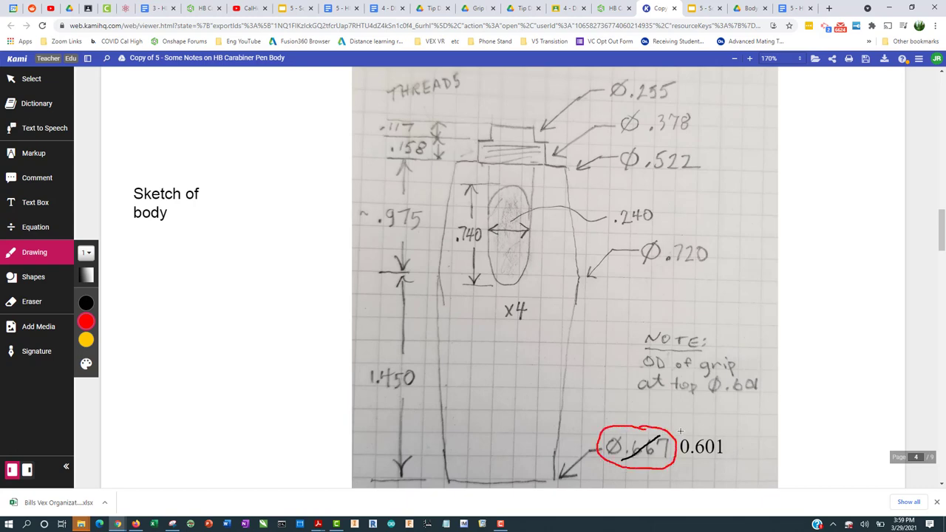
{"action": "left_click_drag", "start_coordinate": [728, 430], "coordinate": [681, 430]}
{"action": "left_click_drag", "start_coordinate": [709, 464], "coordinate": [735, 444]}
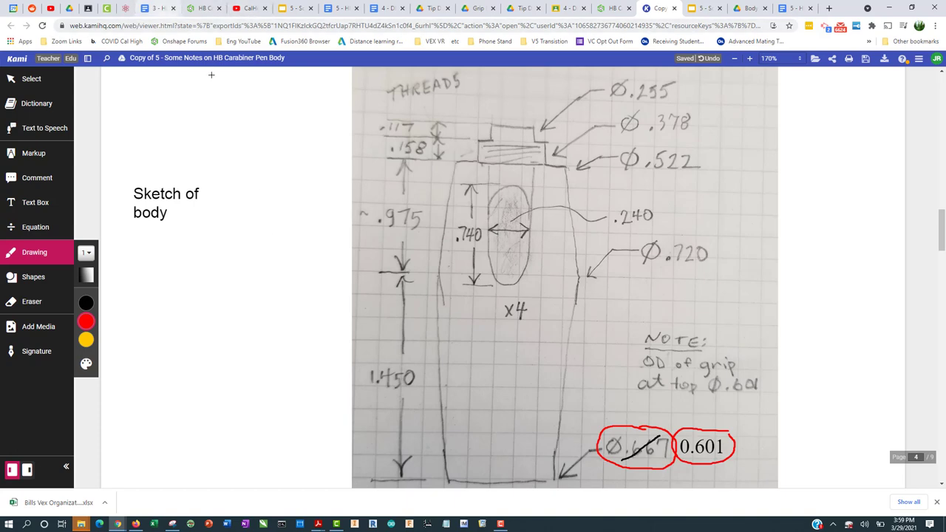
{"action": "key", "text": "alt+Tab"}
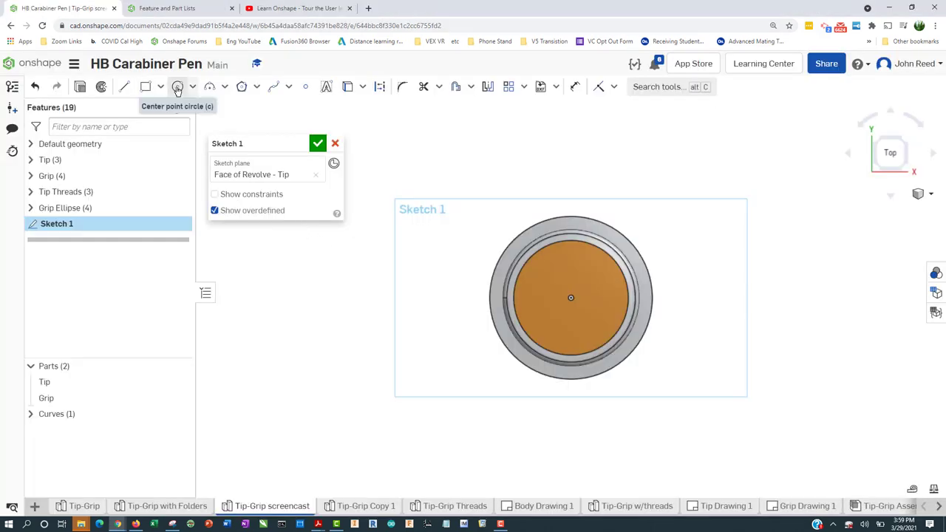
Project the grip's top edge into Sketch 1, dimension it Ø0.601 in, and finish.
{"action": "mouse_move", "coordinate": [348, 403]}
{"action": "right_mouse_down"}
{"action": "mouse_move", "coordinate": [359, 376]}
{"action": "mouse_move", "coordinate": [346, 369]}
{"action": "right_mouse_up"}
{"action": "left_click", "coordinate": [347, 87]}
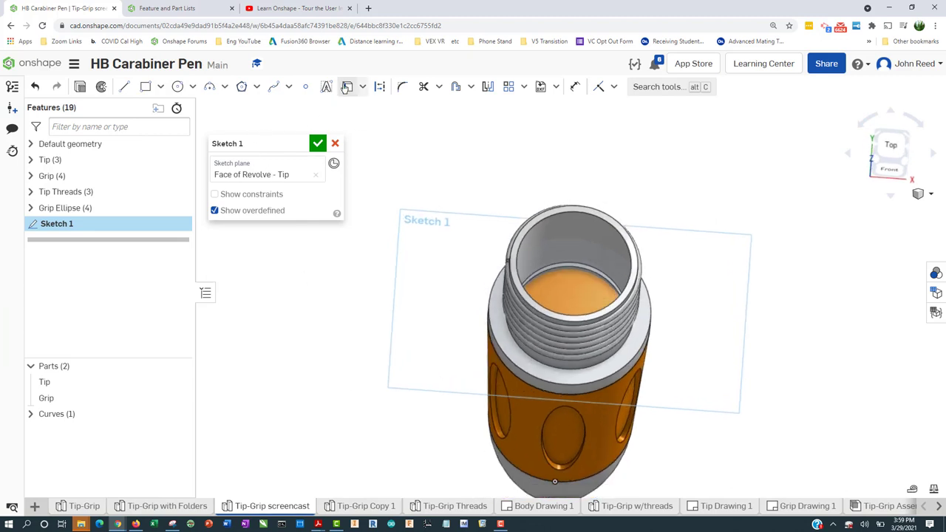
{"action": "left_click", "coordinate": [516, 366]}
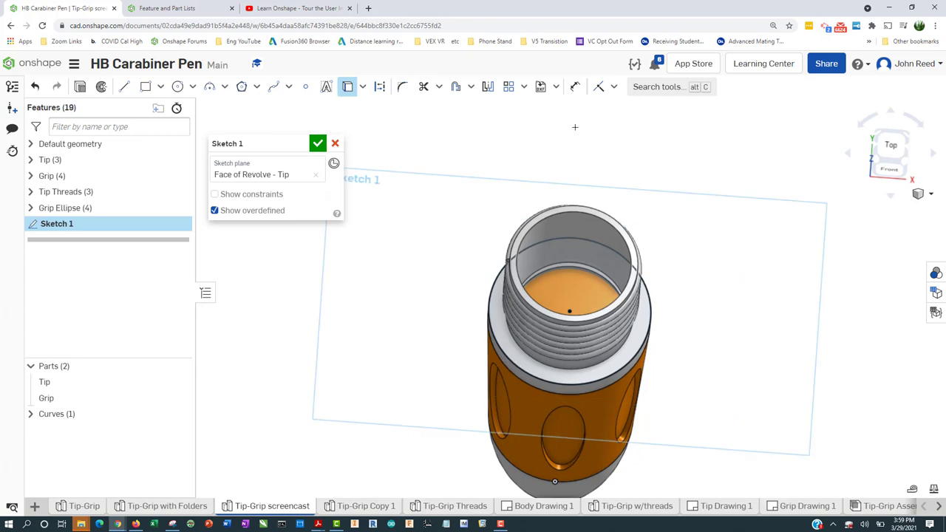
{"action": "left_click", "coordinate": [574, 86]}
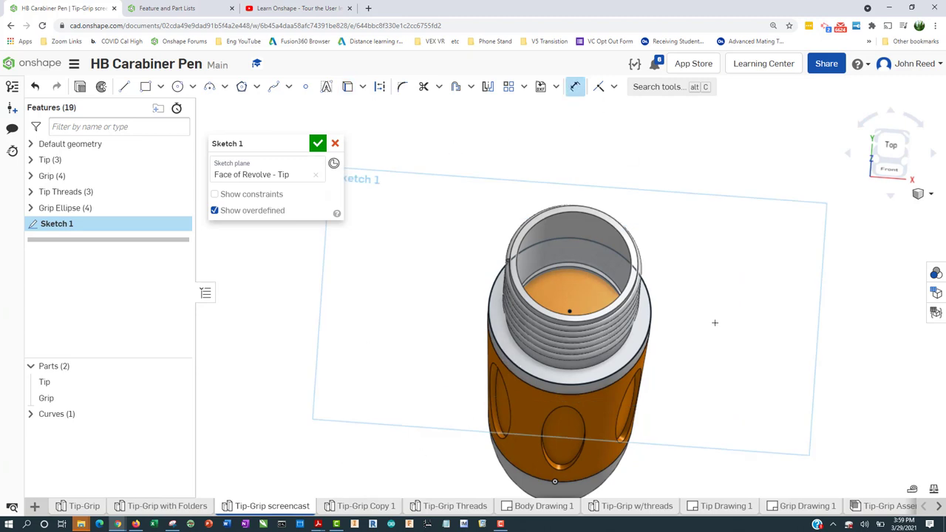
{"action": "left_click", "coordinate": [653, 305]}
{"action": "left_click", "coordinate": [698, 279]}
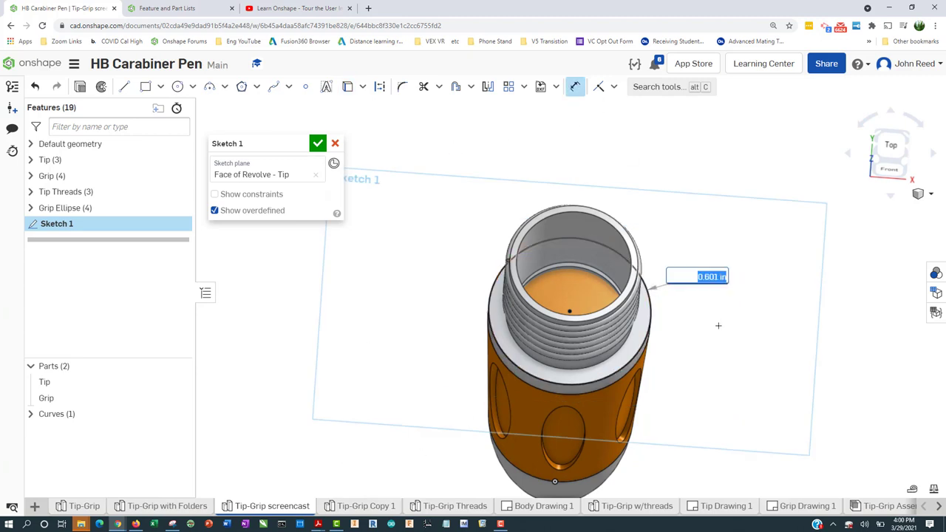
{"action": "key", "text": "Return"}
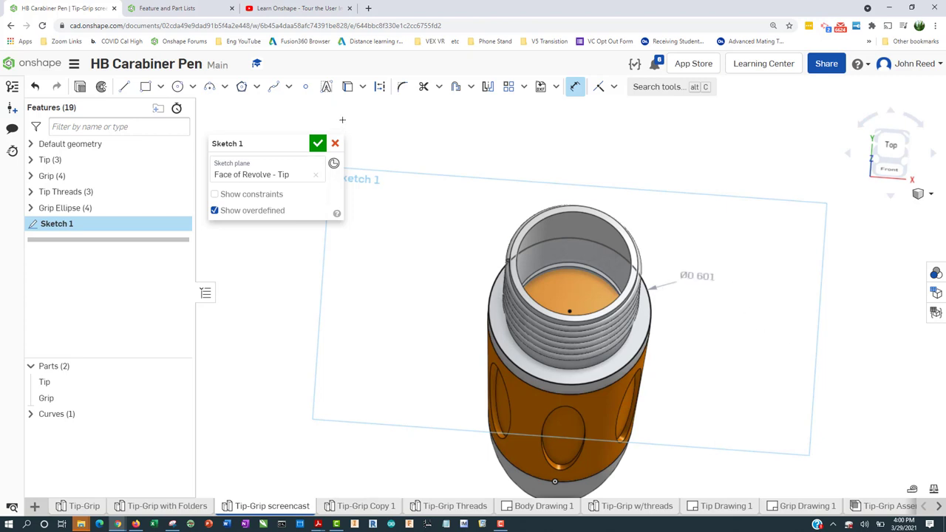
{"action": "left_click", "coordinate": [318, 143]}
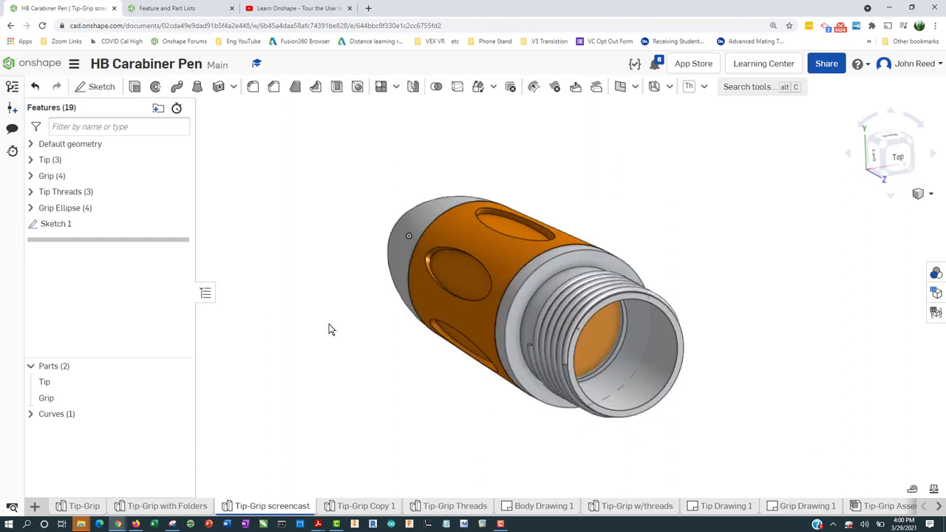
Check the sketch circle with Tip and Grip hidden, then reshow them and toggle Sketch 1 visibility.
{"action": "right_click_drag", "start_coordinate": [323, 327], "coordinate": [316, 279]}
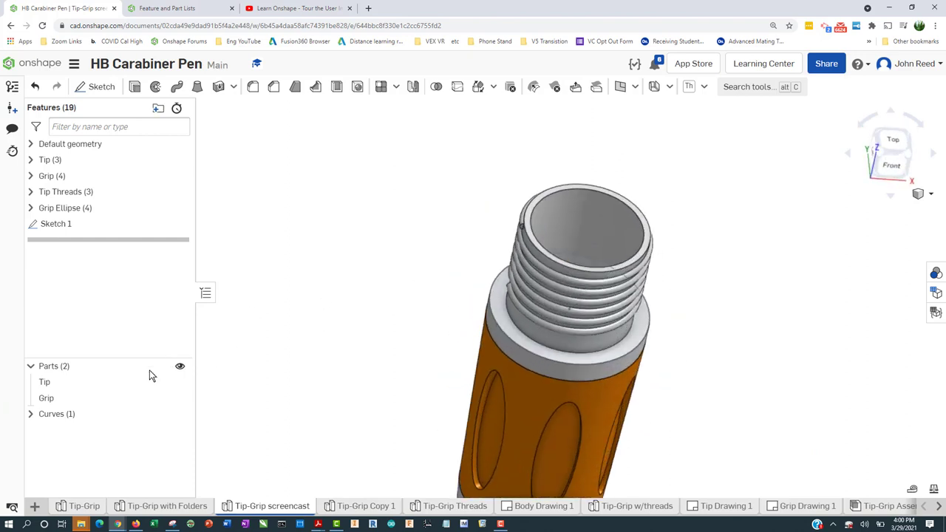
{"action": "left_click", "coordinate": [180, 381]}
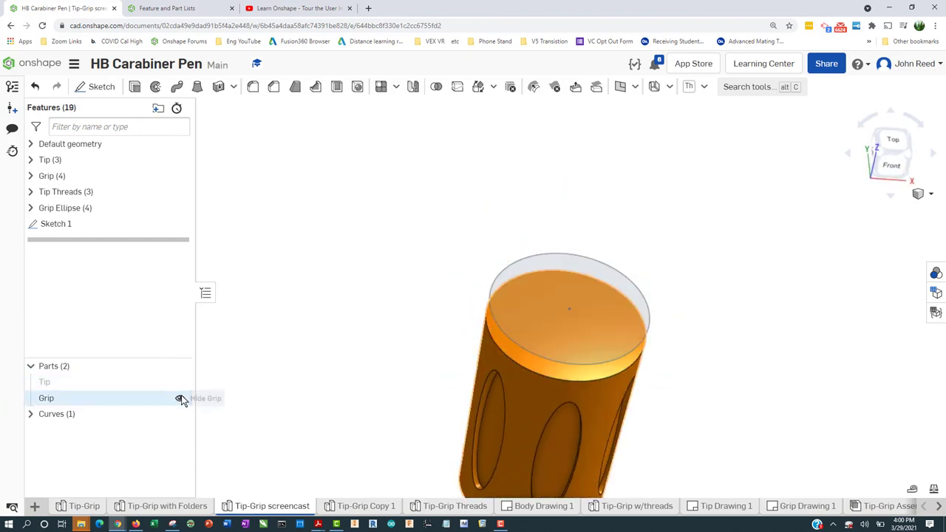
{"action": "left_click", "coordinate": [180, 398]}
{"action": "mouse_move", "coordinate": [384, 427]}
{"action": "right_mouse_down"}
{"action": "mouse_move", "coordinate": [382, 392]}
{"action": "mouse_move", "coordinate": [389, 413]}
{"action": "mouse_move", "coordinate": [371, 422]}
{"action": "mouse_move", "coordinate": [359, 414]}
{"action": "mouse_move", "coordinate": [382, 409]}
{"action": "right_mouse_up"}
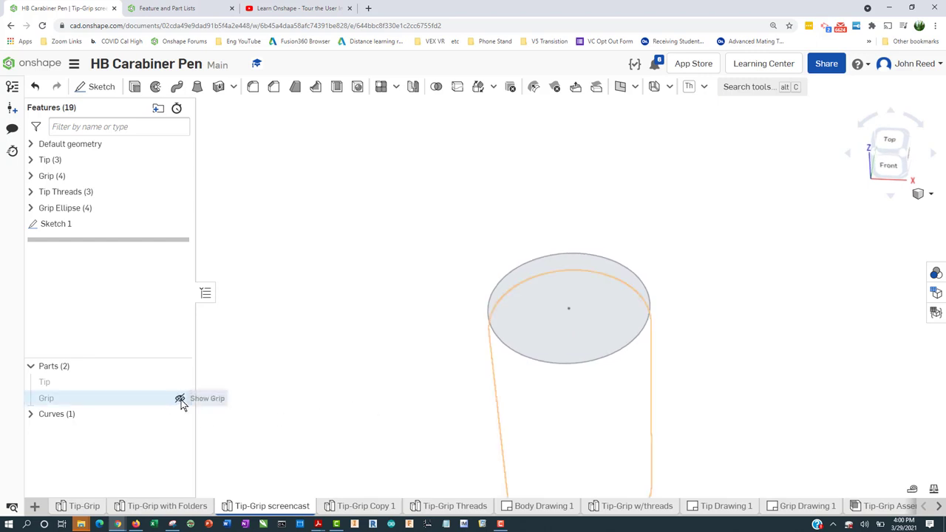
{"action": "left_click", "coordinate": [180, 399]}
{"action": "left_click", "coordinate": [181, 383]}
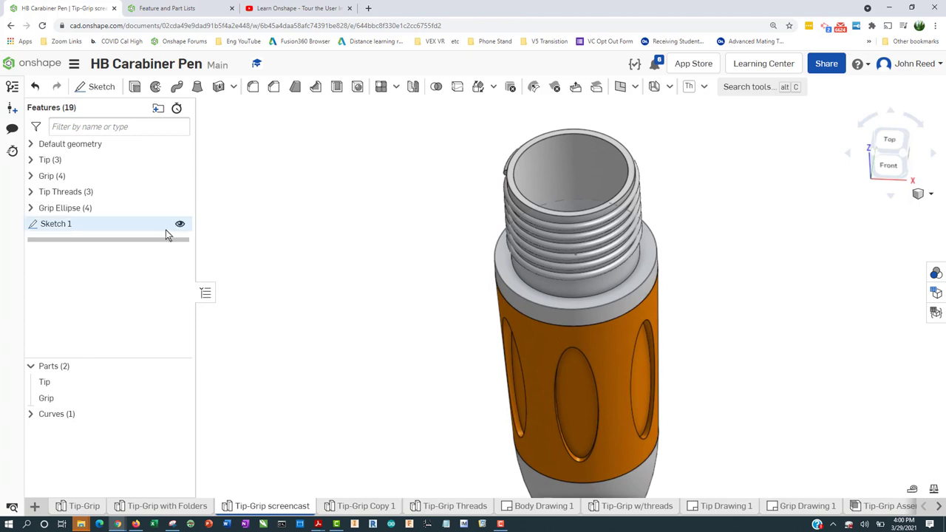
{"action": "left_click", "coordinate": [181, 225]}
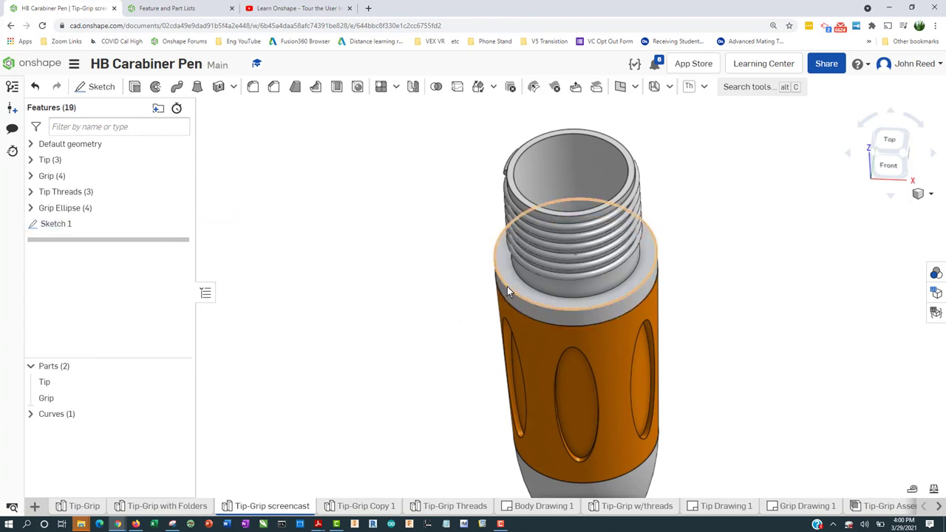
{"action": "scroll", "coordinate": [352, 308], "scroll_direction": "down", "scroll_amount": 1}
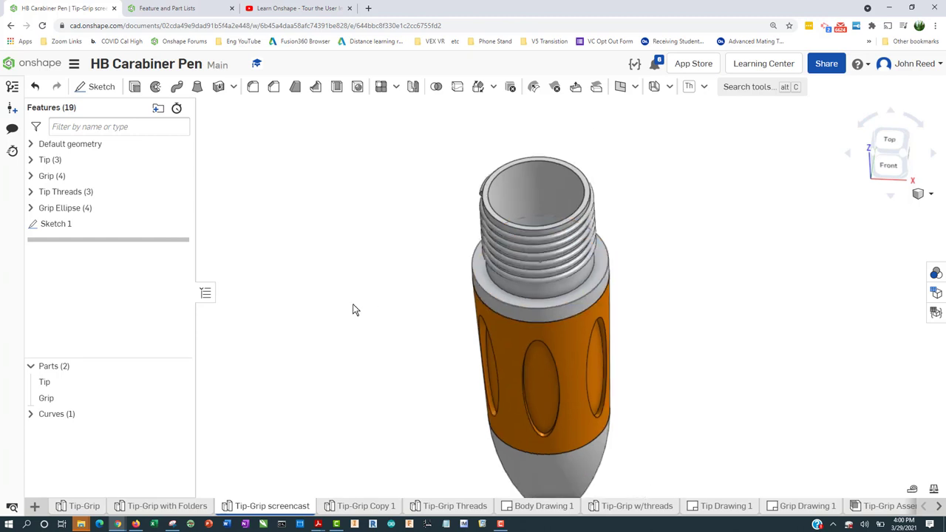
Rename Sketch 1 to 'Sketch - Bottom of Body'.
{"action": "right_click", "coordinate": [62, 226]}
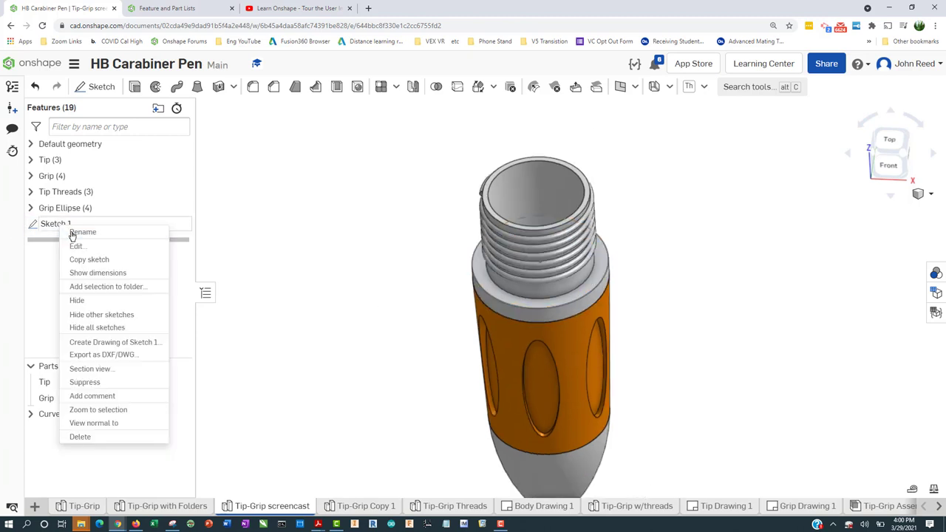
{"action": "left_click", "coordinate": [72, 233]}
{"action": "key", "text": "End"}
{"action": "type", "text": "-"}
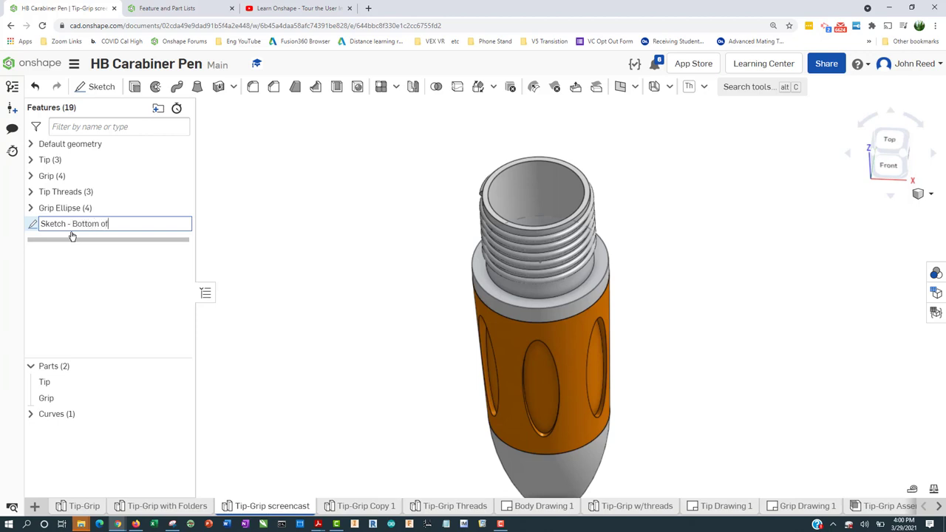
{"action": "key", "text": "Return"}
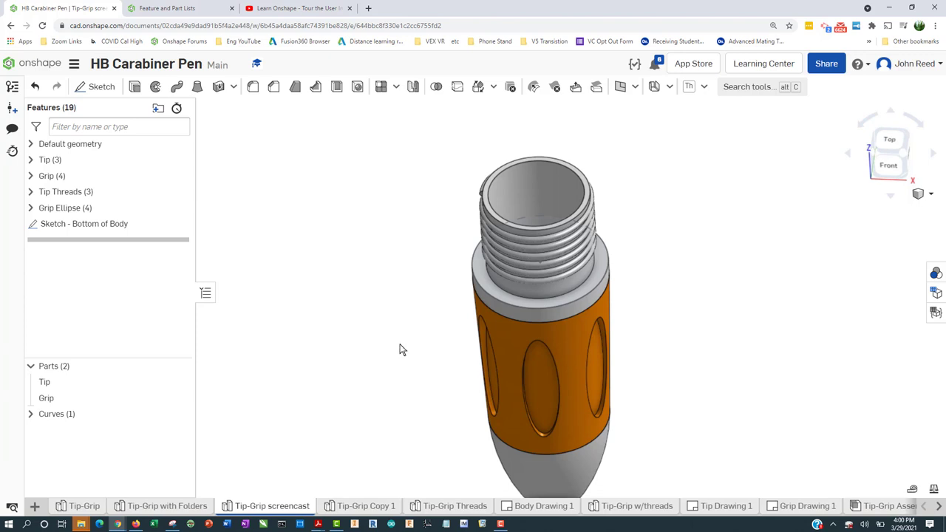
{"action": "scroll", "coordinate": [346, 260], "scroll_direction": "down", "scroll_amount": 2}
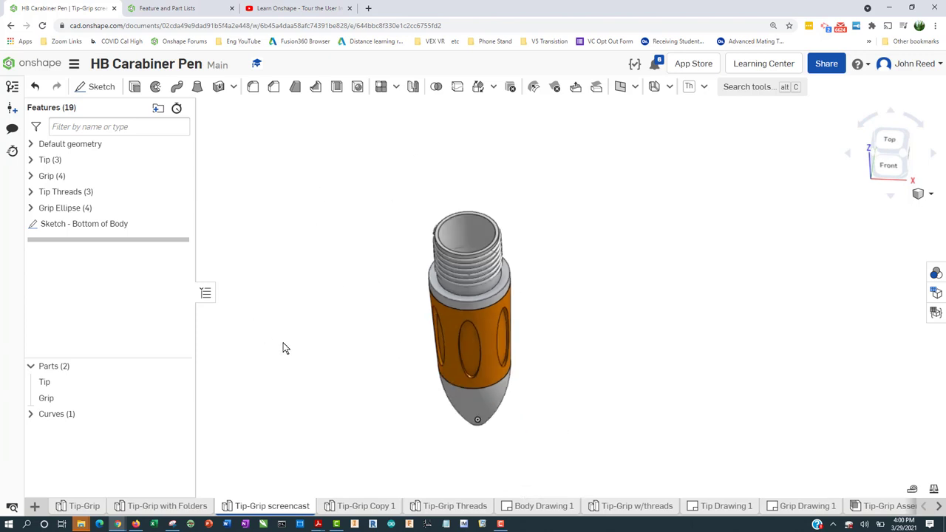
{"action": "middle_click_drag", "start_coordinate": [283, 347], "coordinate": [343, 376]}
{"action": "scroll", "coordinate": [361, 356], "scroll_direction": "up", "scroll_amount": 1}
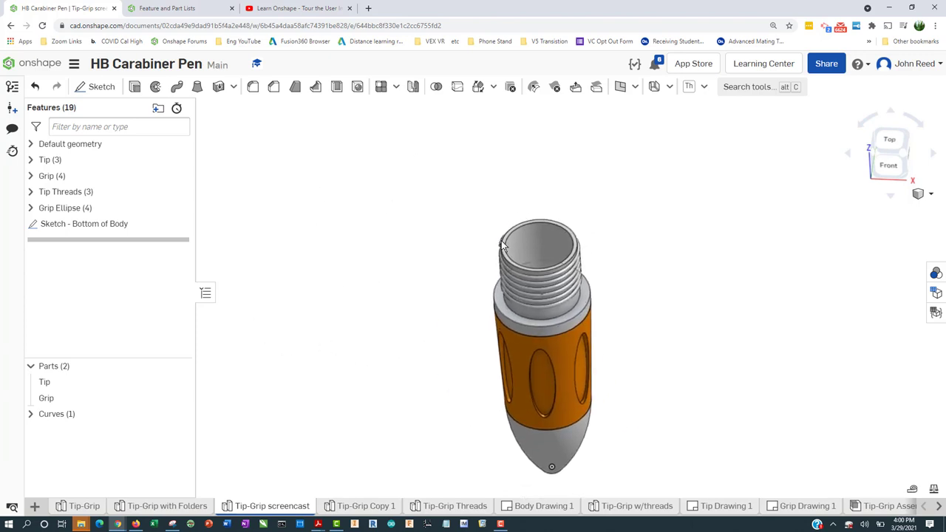
Start a new plane referencing the bottom-of-body sketch face, then consult the Kami body notes.
{"action": "left_click", "coordinate": [621, 87]}
{"action": "scroll", "coordinate": [637, 293], "scroll_direction": "up", "scroll_amount": 3}
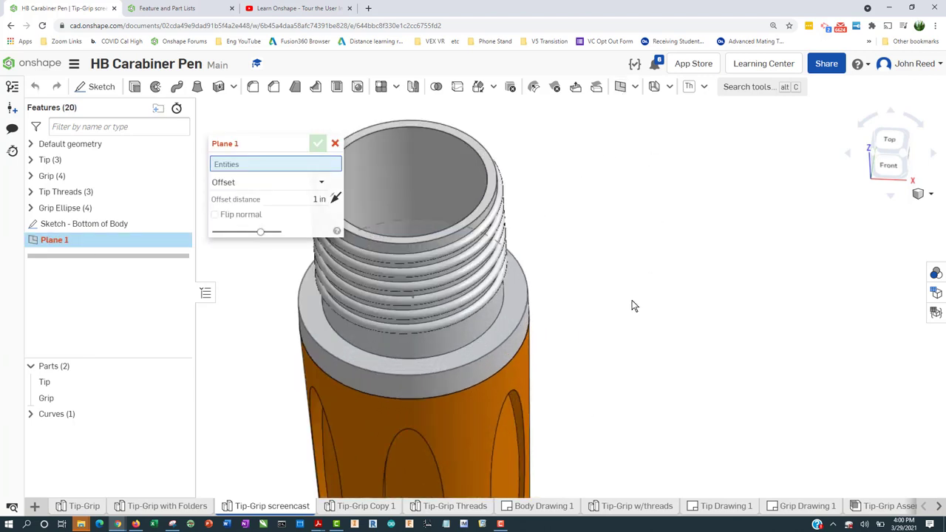
{"action": "left_click", "coordinate": [319, 319]}
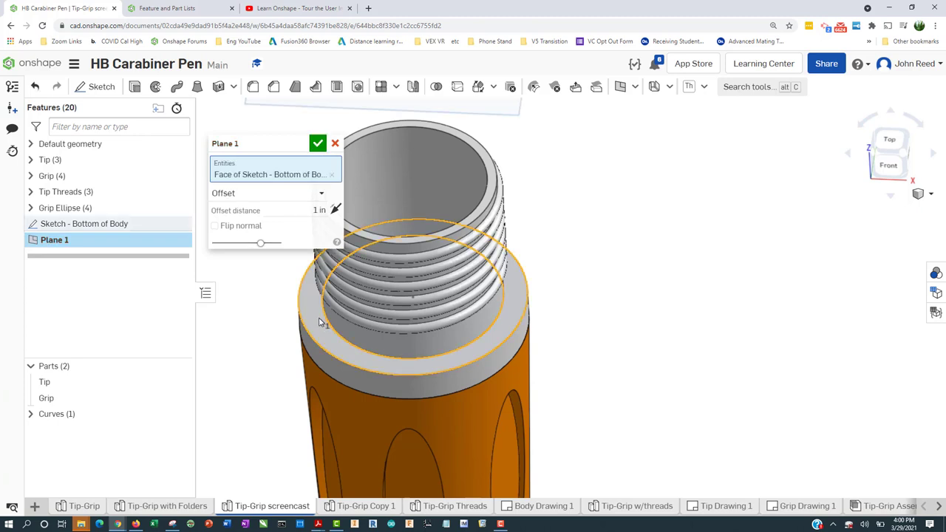
{"action": "scroll", "coordinate": [319, 320], "scroll_direction": "down", "scroll_amount": 3}
{"action": "middle_click_drag", "start_coordinate": [475, 318], "coordinate": [729, 382]}
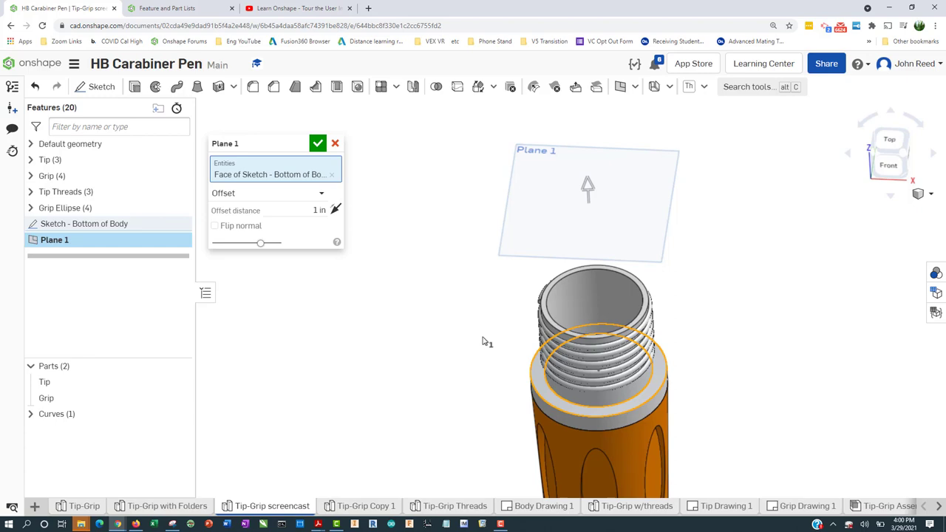
{"action": "key", "text": "alt+Tab"}
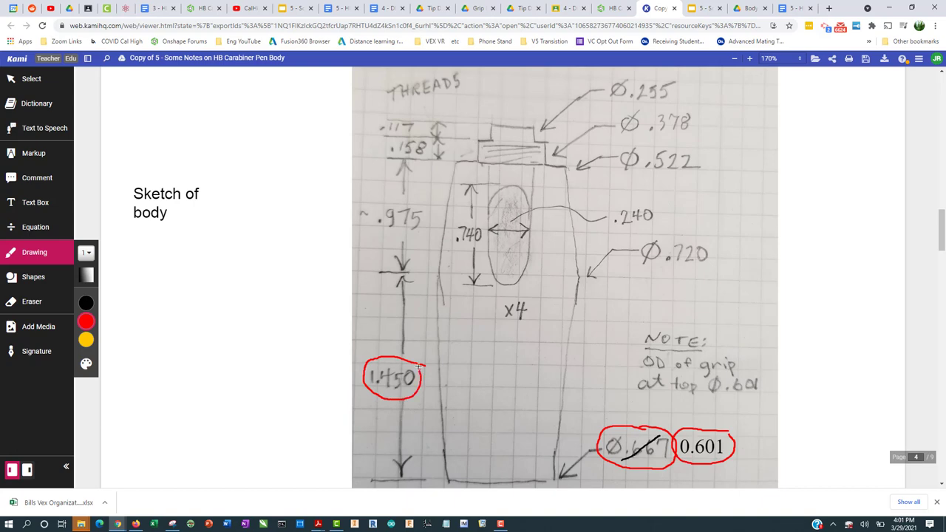
Set Plane 1's offset to 1.45 in and accept it.
{"action": "key", "text": "alt+Tab"}
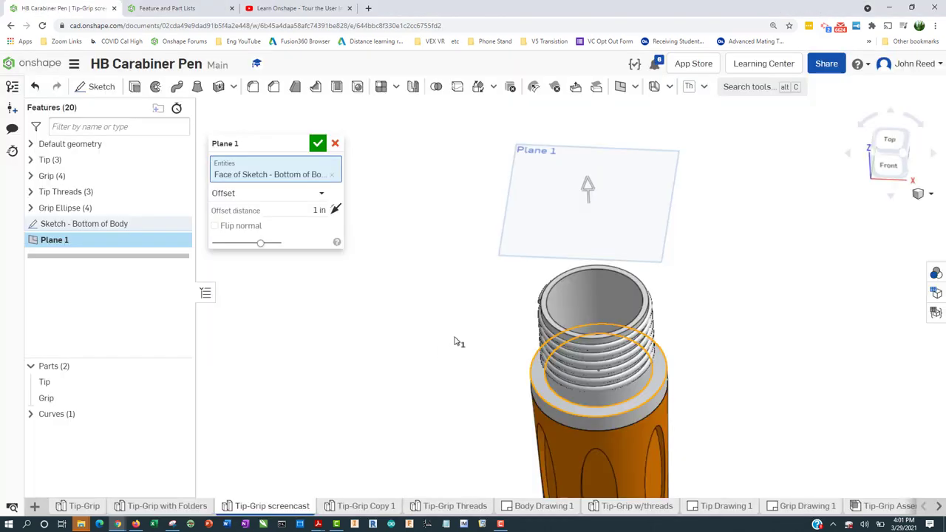
{"action": "left_click", "coordinate": [297, 212]}
{"action": "type", "text": "1.45"}
{"action": "key", "text": "Return"}
{"action": "left_click", "coordinate": [317, 143]}
{"action": "scroll", "coordinate": [502, 355], "scroll_direction": "down", "scroll_amount": 3}
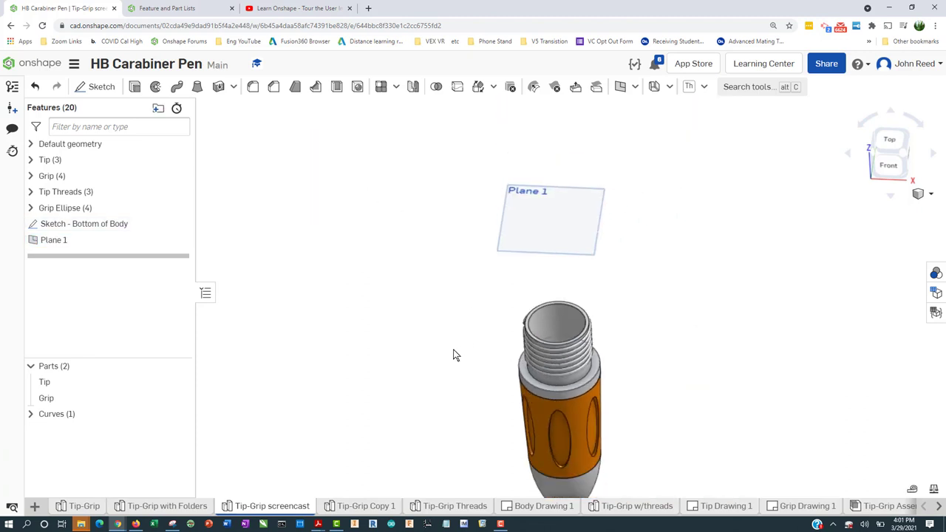
{"action": "right_click_drag", "start_coordinate": [454, 355], "coordinate": [431, 310]}
Trace the body's left outline in pink on the Kami sketch notes.
{"action": "key", "text": "alt+Tab"}
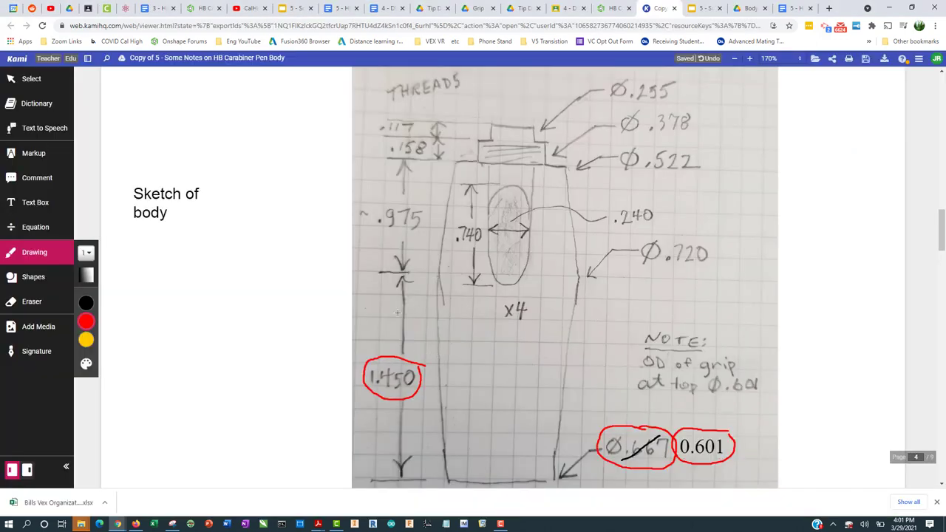
{"action": "mouse_move", "coordinate": [86, 321]}
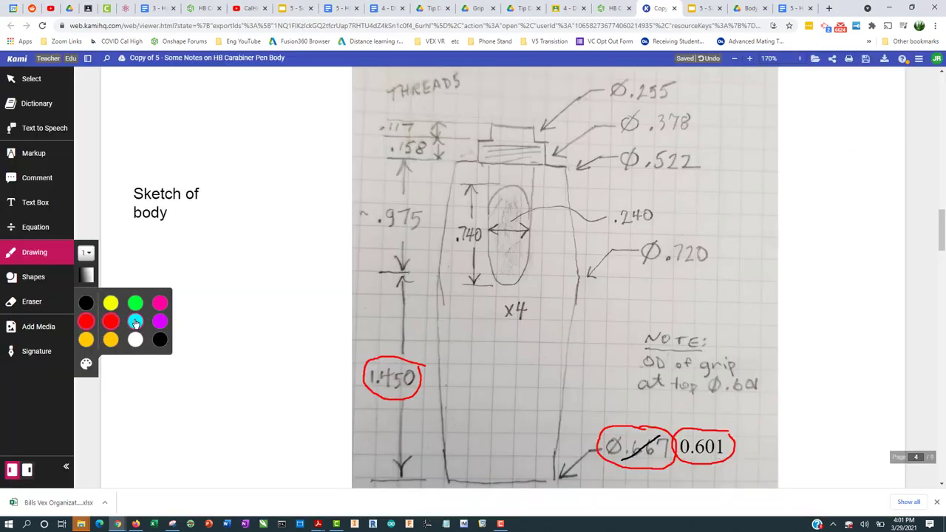
{"action": "left_click", "coordinate": [160, 302]}
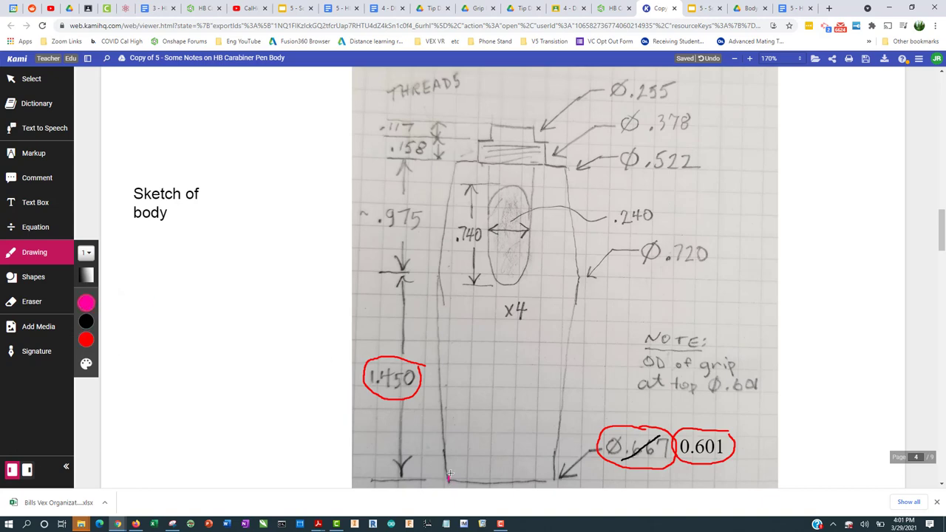
{"action": "left_click_drag", "start_coordinate": [444, 445], "coordinate": [426, 287]}
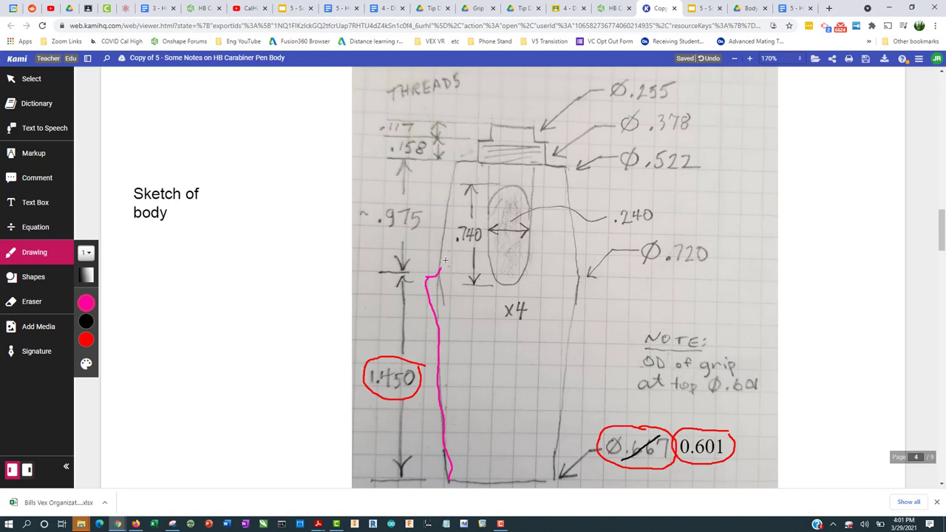
{"action": "left_click_drag", "start_coordinate": [463, 195], "coordinate": [458, 155]}
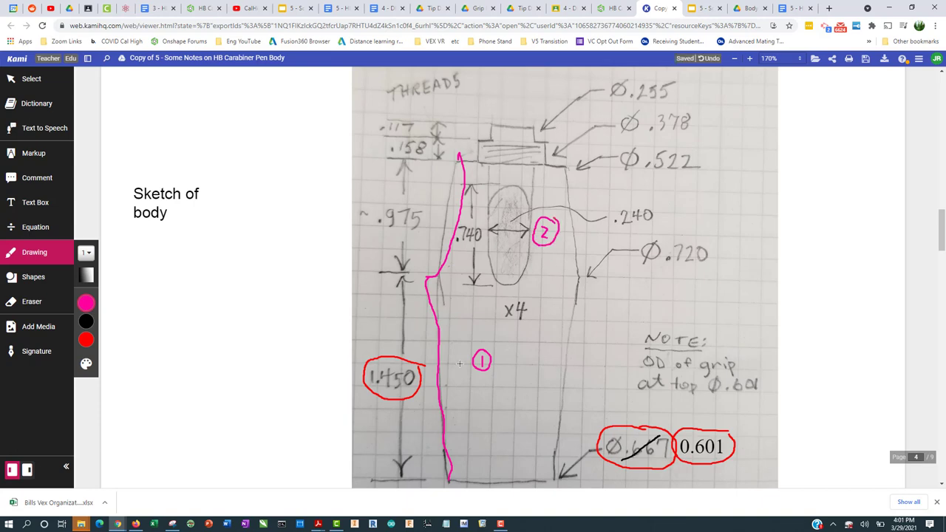
Rename Plane 1 to 'Plane - Midpoint of Body'.
{"action": "key", "text": "alt+Tab"}
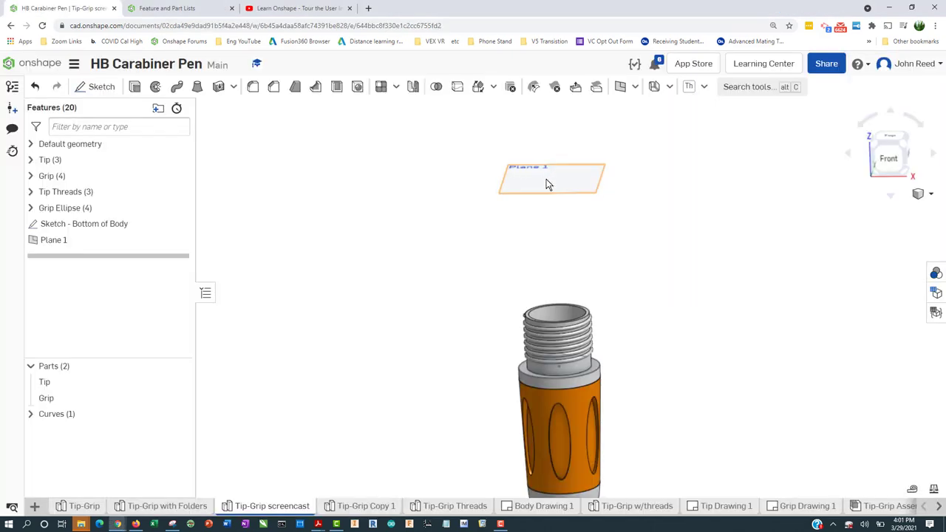
{"action": "right_click", "coordinate": [96, 244]}
{"action": "left_click", "coordinate": [108, 251]}
{"action": "key", "text": "End"}
{"action": "key", "text": "BackSpace"}
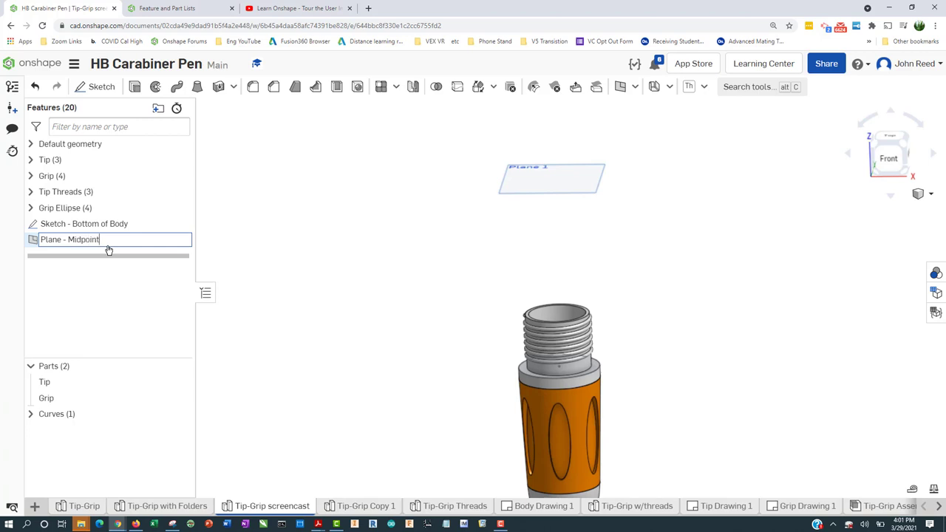
{"action": "type", "text": "- Midpoint of Body"}
{"action": "key", "text": "Return"}
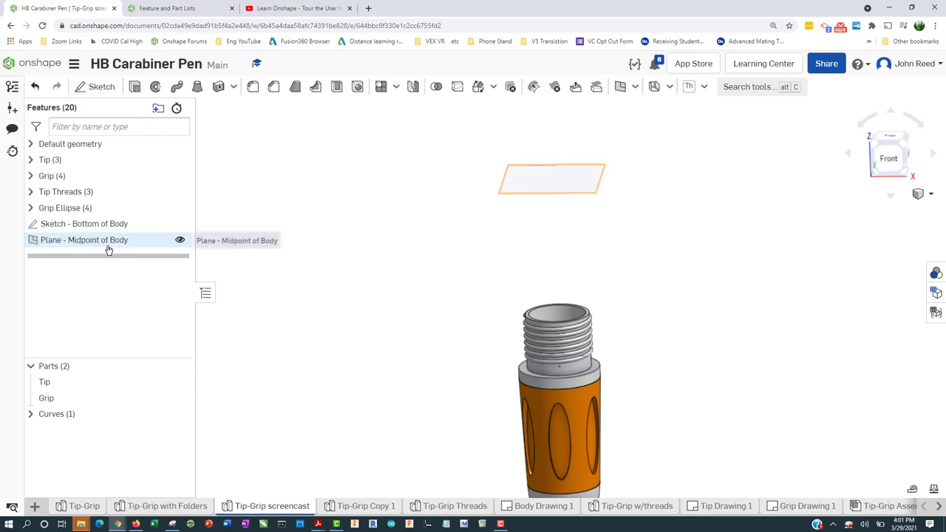
Start a new sketch on Plane - Midpoint of Body and center it in view.
{"action": "left_click", "coordinate": [96, 86]}
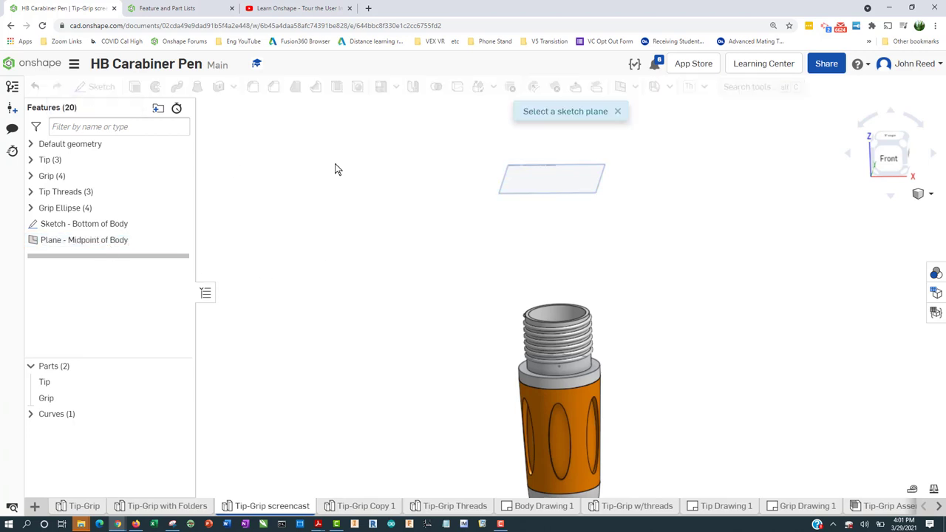
{"action": "left_click", "coordinate": [520, 176]}
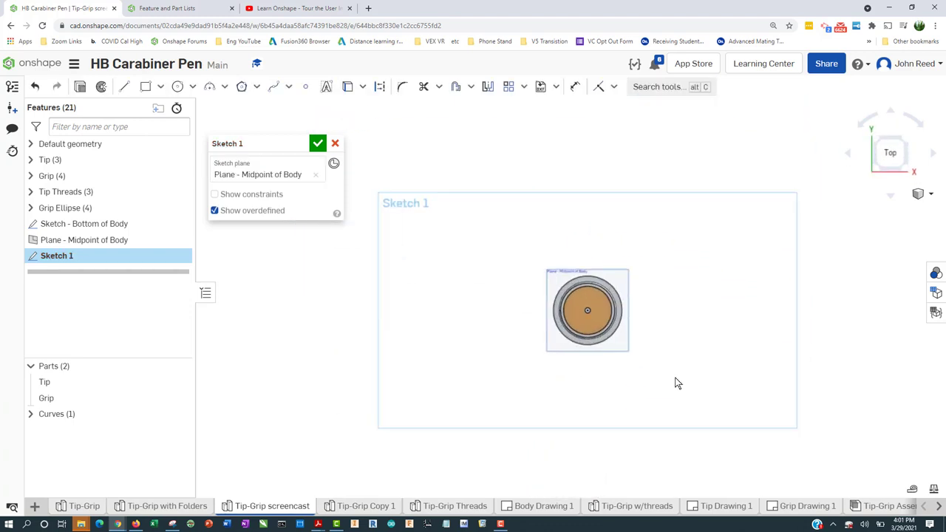
{"action": "scroll", "coordinate": [665, 325], "scroll_direction": "up", "scroll_amount": 4}
{"action": "middle_click_drag", "start_coordinate": [663, 330], "coordinate": [663, 380]}
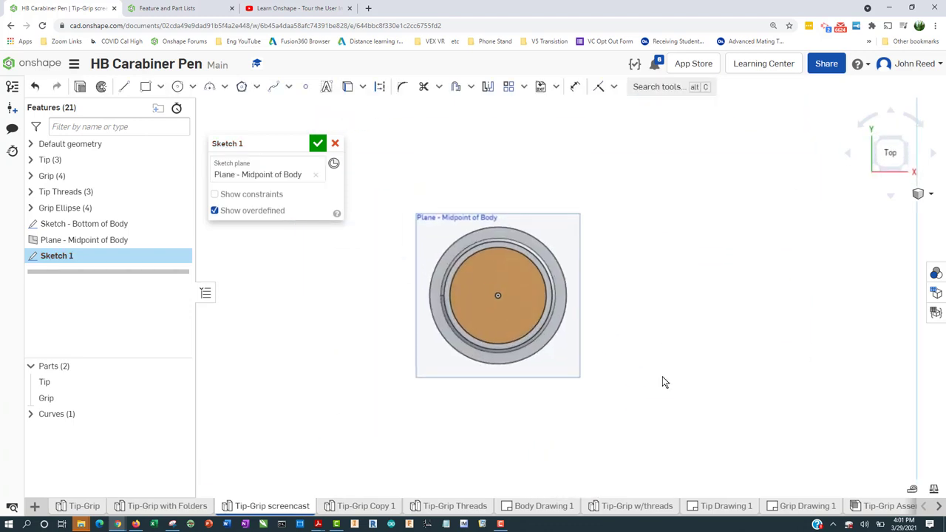
{"action": "key", "text": "alt+Tab"}
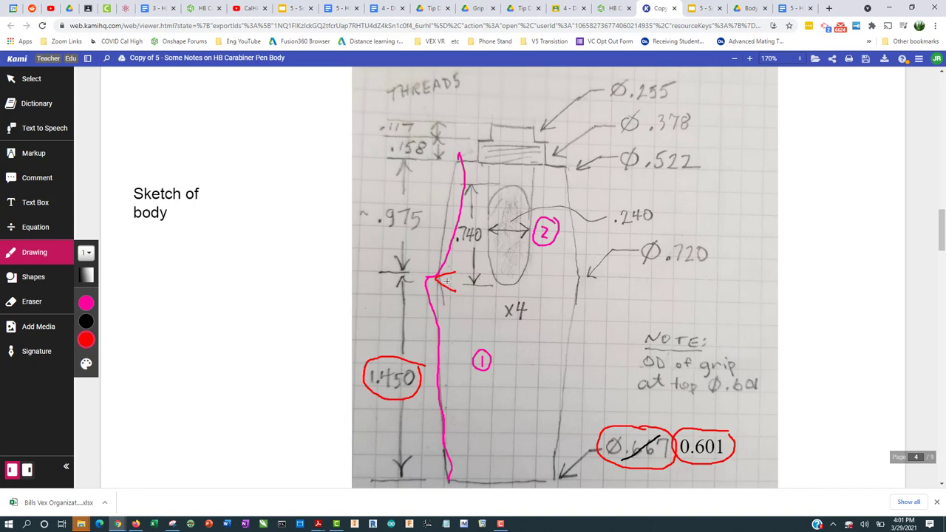
In Kami, draw a red arrow across the grip's body width and circle Ø.720, then return to Onshape.
{"action": "left_click_drag", "start_coordinate": [447, 280], "coordinate": [578, 283]}
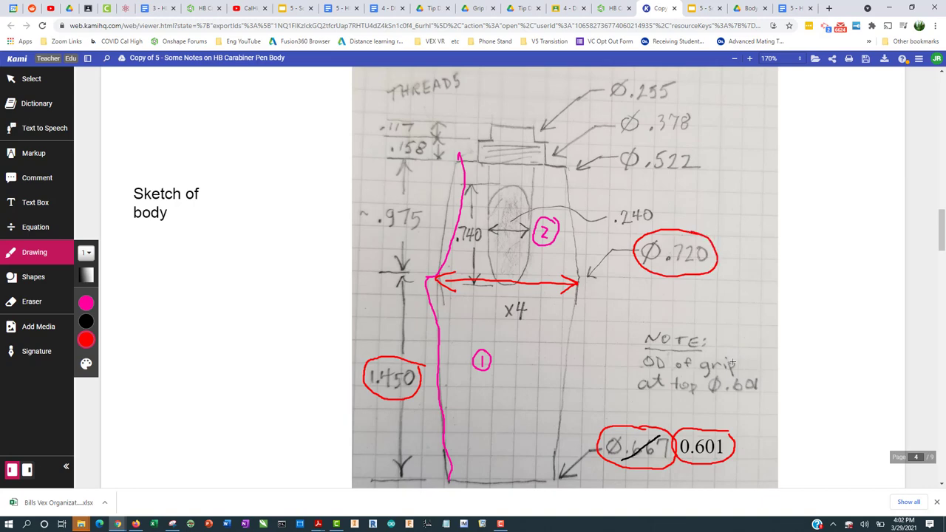
{"action": "key", "text": "alt+Tab"}
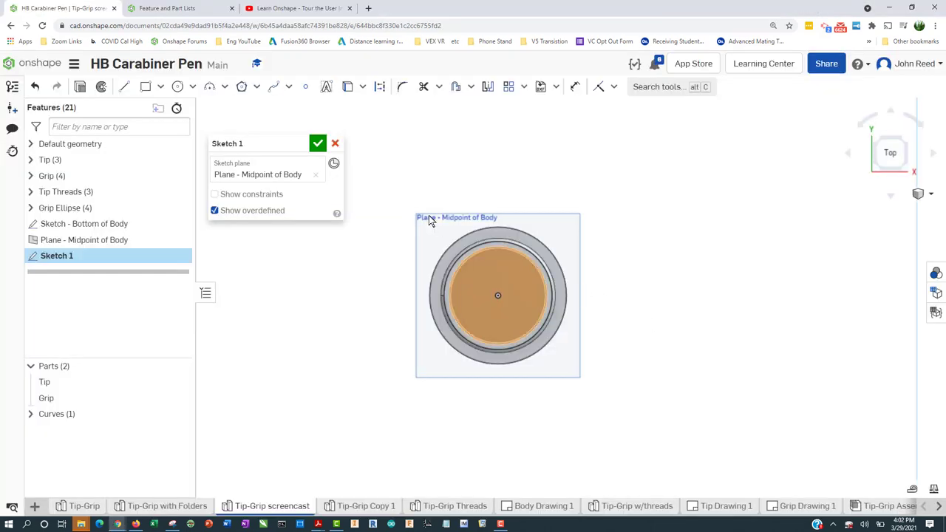
Draw a circle centred on the origin in Sketch 1 and set its diameter to 0.72.
{"action": "left_click", "coordinate": [575, 87]}
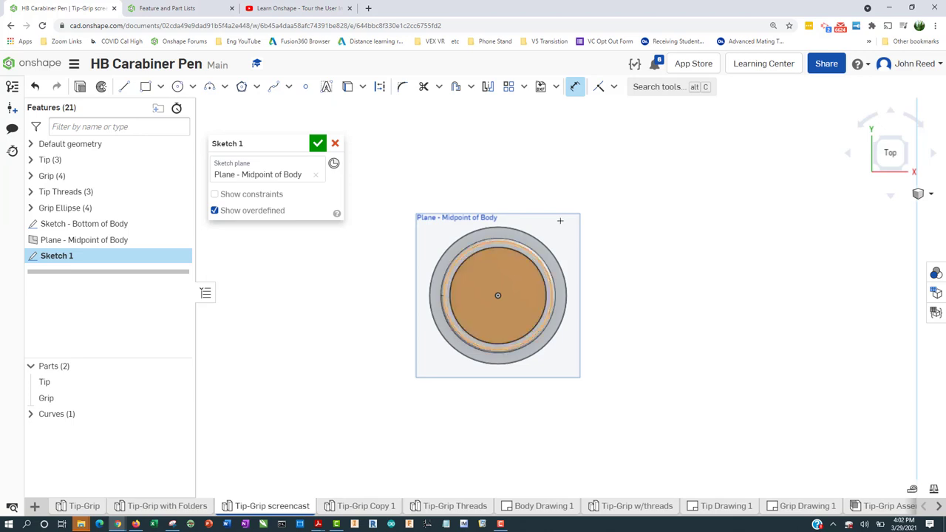
{"action": "right_click_drag", "start_coordinate": [659, 346], "coordinate": [643, 333]}
{"action": "key", "text": "n"}
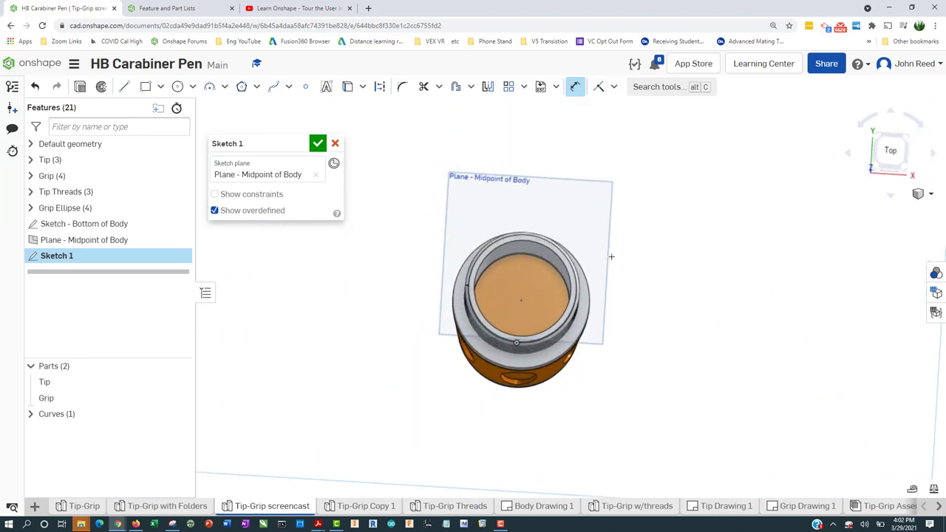
{"action": "left_click", "coordinate": [178, 86]}
{"action": "left_click", "coordinate": [570, 298]}
{"action": "left_click", "coordinate": [592, 310]}
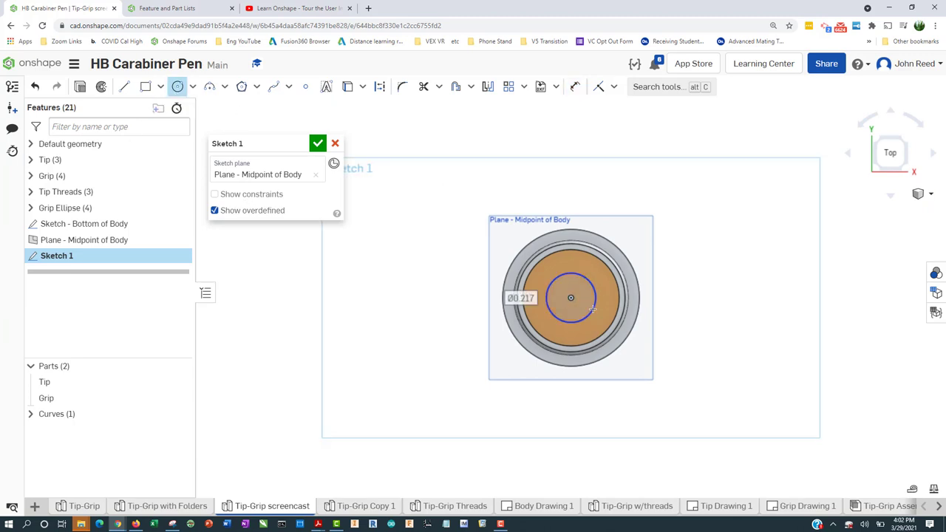
{"action": "key", "text": "BackSpace"}
{"action": "key", "text": "Return"}
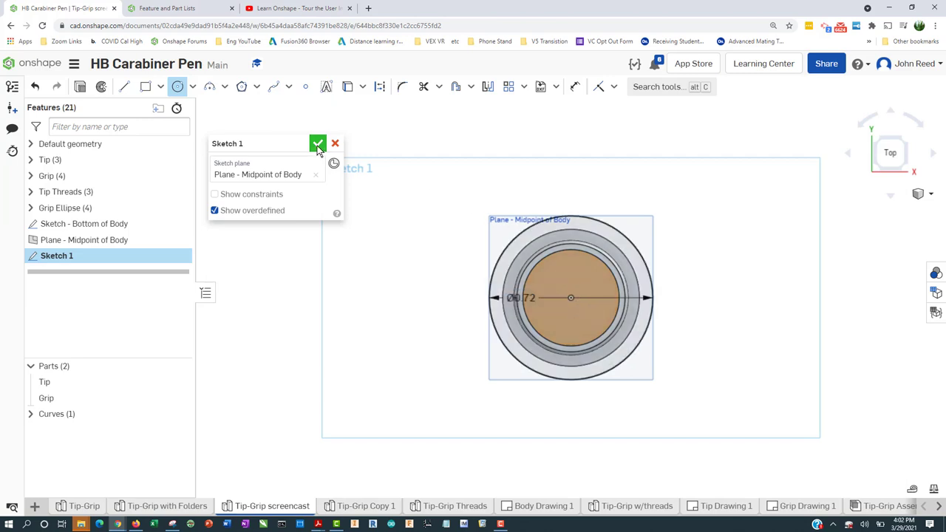
Finish Sketch 1 and orbit to show the whole pen body.
{"action": "left_click", "coordinate": [317, 145]}
{"action": "mouse_move", "coordinate": [422, 372]}
{"action": "right_mouse_down"}
{"action": "mouse_move", "coordinate": [437, 300]}
{"action": "mouse_move", "coordinate": [604, 434]}
{"action": "right_mouse_up"}
{"action": "middle_click_drag", "start_coordinate": [845, 449], "coordinate": [690, 232]}
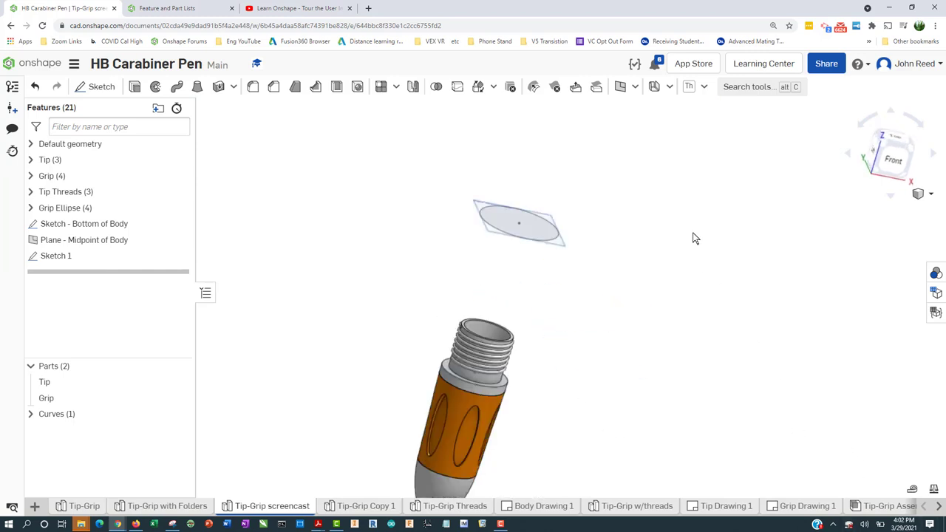
Hide the Tip and Grip parts to inspect the sketch, then show them again.
{"action": "left_click", "coordinate": [179, 381]}
{"action": "left_click", "coordinate": [179, 398]}
{"action": "mouse_move", "coordinate": [585, 387]}
{"action": "right_mouse_down"}
{"action": "mouse_move", "coordinate": [587, 401]}
{"action": "mouse_move", "coordinate": [562, 376]}
{"action": "right_mouse_up"}
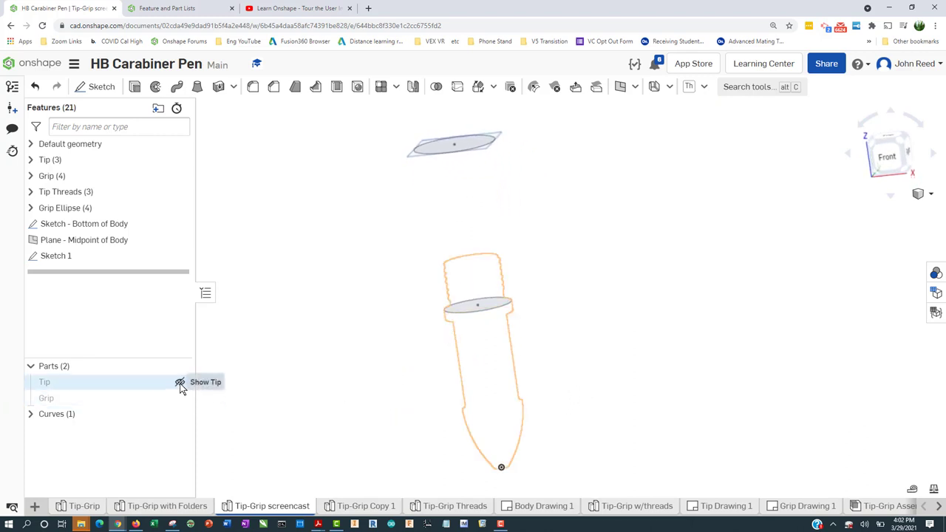
{"action": "left_click", "coordinate": [180, 382]}
{"action": "left_click", "coordinate": [179, 399]}
{"action": "mouse_move", "coordinate": [675, 301]}
{"action": "right_mouse_down"}
{"action": "mouse_move", "coordinate": [707, 325]}
{"action": "mouse_move", "coordinate": [697, 345]}
{"action": "mouse_move", "coordinate": [677, 332]}
{"action": "right_mouse_up"}
Cancel a started loft and rename Sketch 1 to 'Sketch - Midpoint of Body'.
{"action": "left_click", "coordinate": [197, 87]}
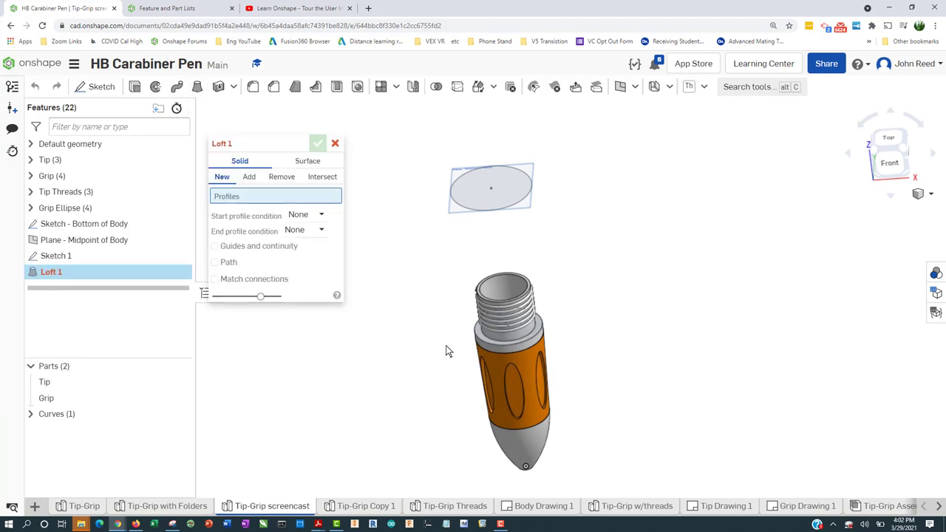
{"action": "left_click", "coordinate": [335, 143]}
{"action": "right_click", "coordinate": [83, 255]}
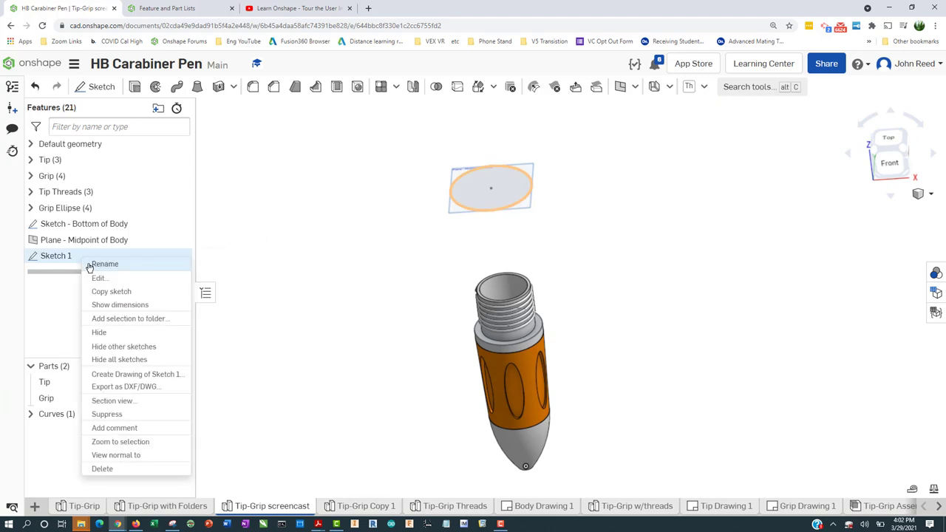
{"action": "left_click", "coordinate": [93, 262]}
{"action": "type", "text": "Sketch - Mid"}
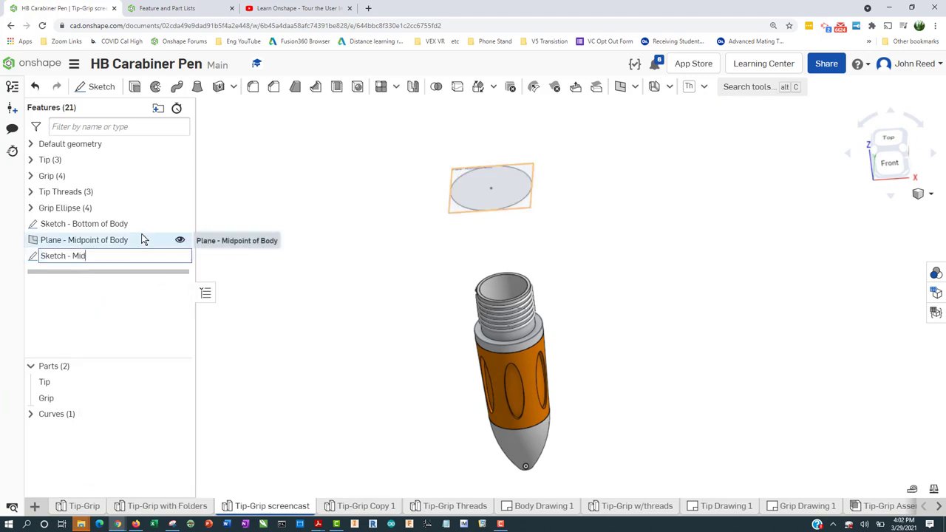
{"action": "type", "text": "point of Body"}
{"action": "key", "text": "Return"}
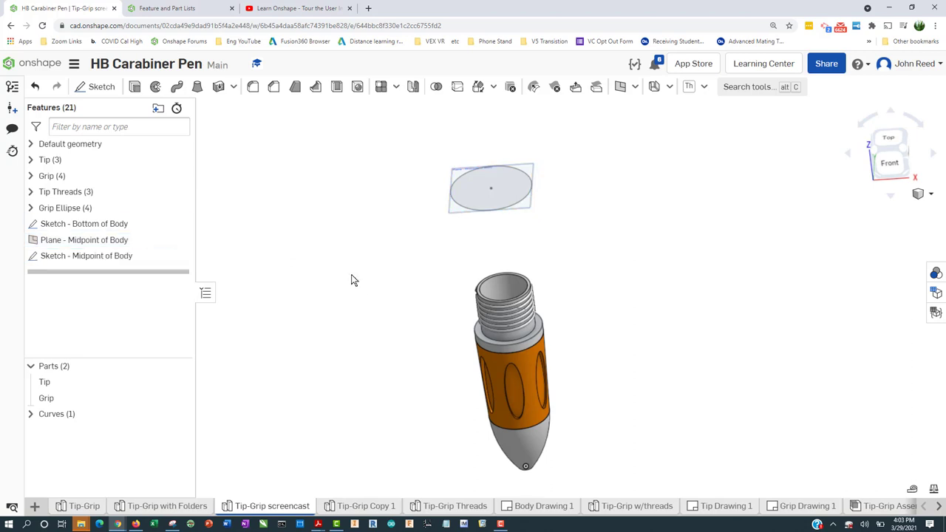
{"action": "left_click", "coordinate": [198, 90]}
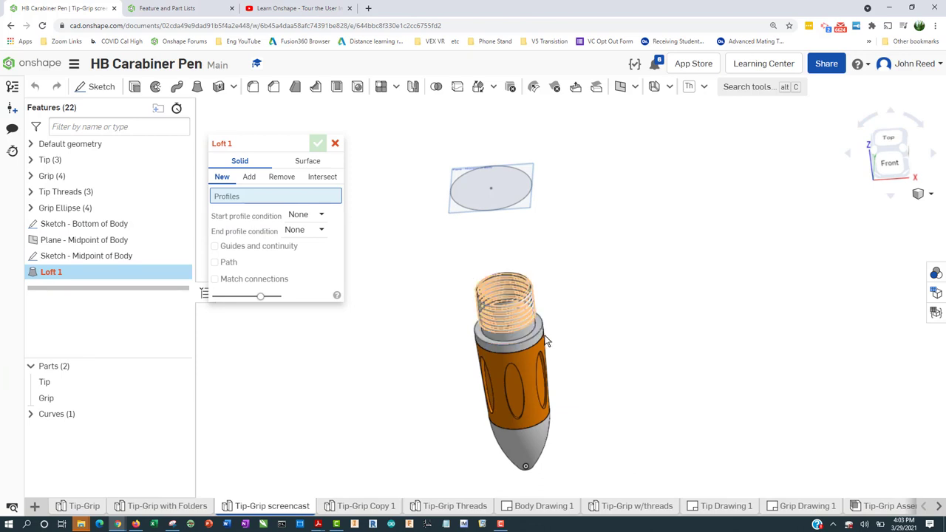
{"action": "scroll", "coordinate": [550, 341], "scroll_direction": "up", "scroll_amount": 3}
{"action": "scroll", "coordinate": [547, 325], "scroll_direction": "up", "scroll_amount": 2}
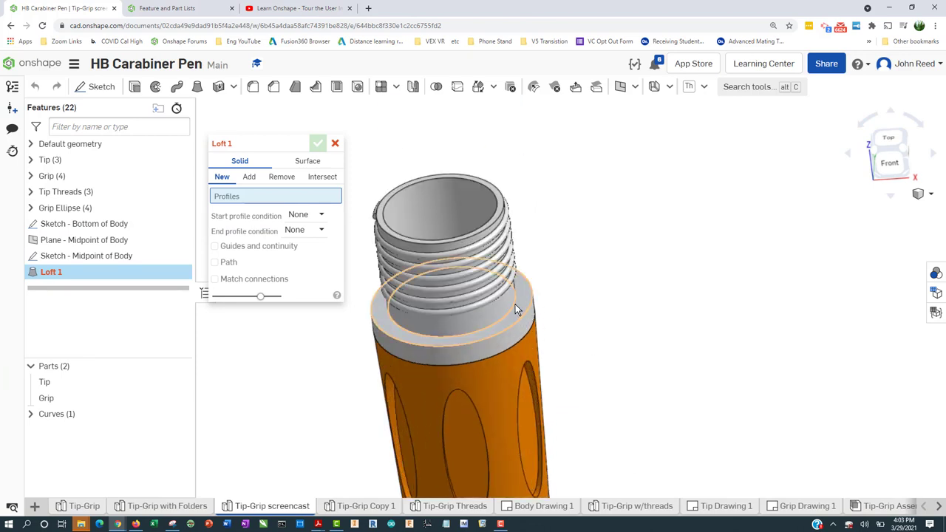
{"action": "left_click", "coordinate": [522, 320]}
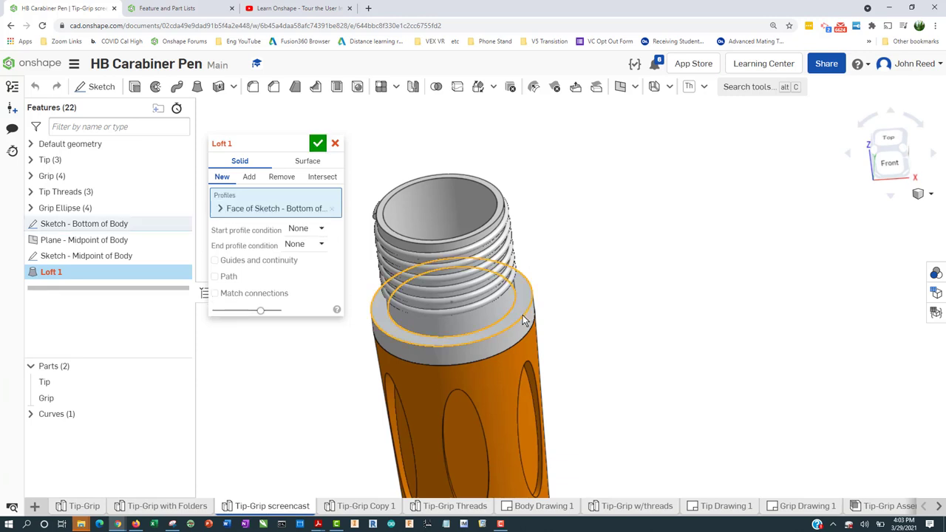
{"action": "scroll", "coordinate": [625, 333], "scroll_direction": "down", "scroll_amount": 3}
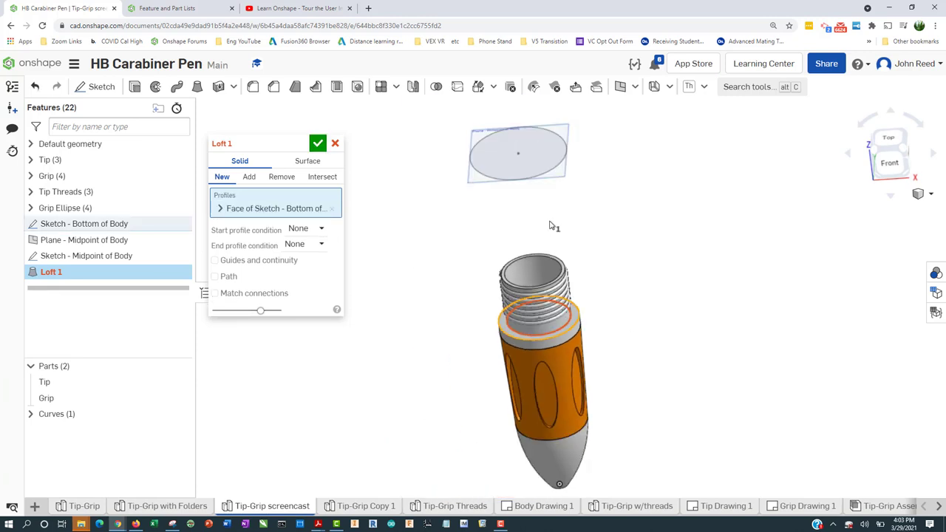
{"action": "left_click", "coordinate": [550, 174]}
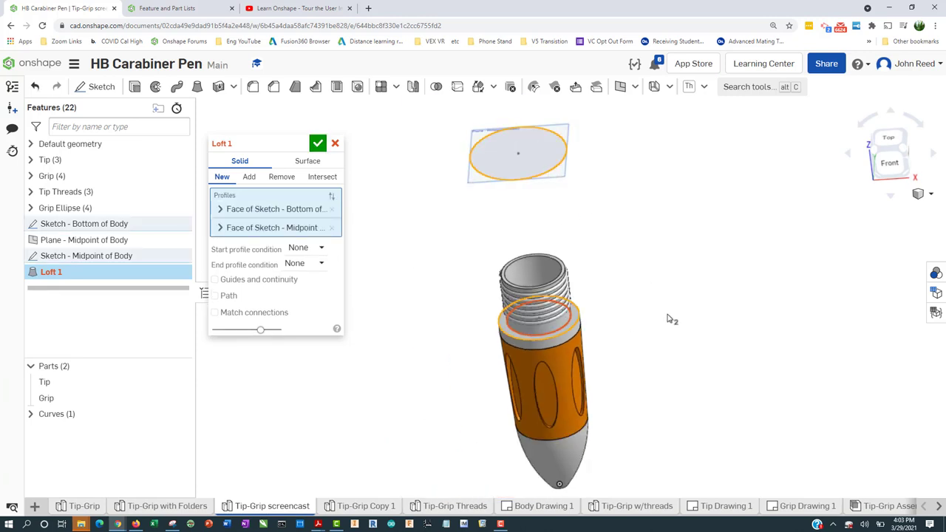
{"action": "left_click", "coordinate": [317, 144]}
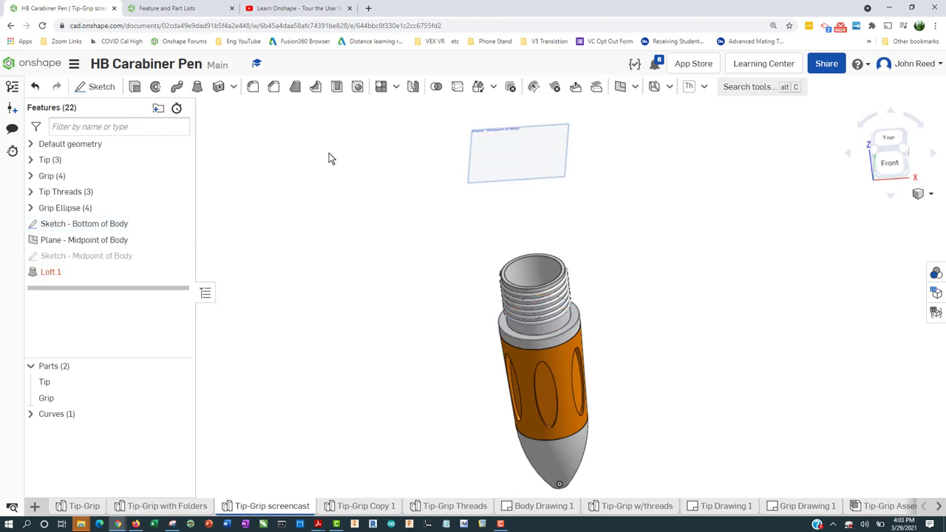
{"action": "right_click", "coordinate": [150, 273]}
{"action": "left_click", "coordinate": [205, 374]}
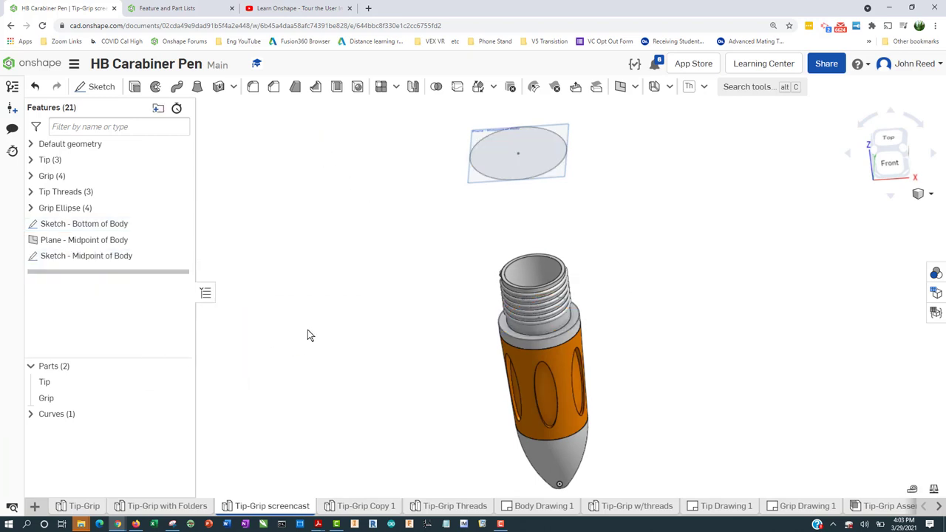
Loft from Sketch - Bottom of Body to Sketch - Midpoint of Body, adding to the Tip part.
{"action": "left_click", "coordinate": [196, 88]}
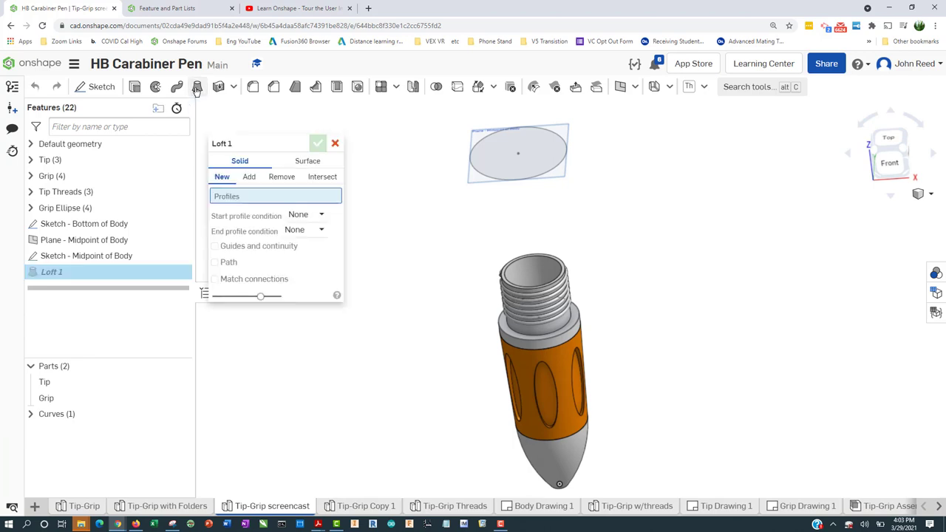
{"action": "left_click", "coordinate": [95, 229]}
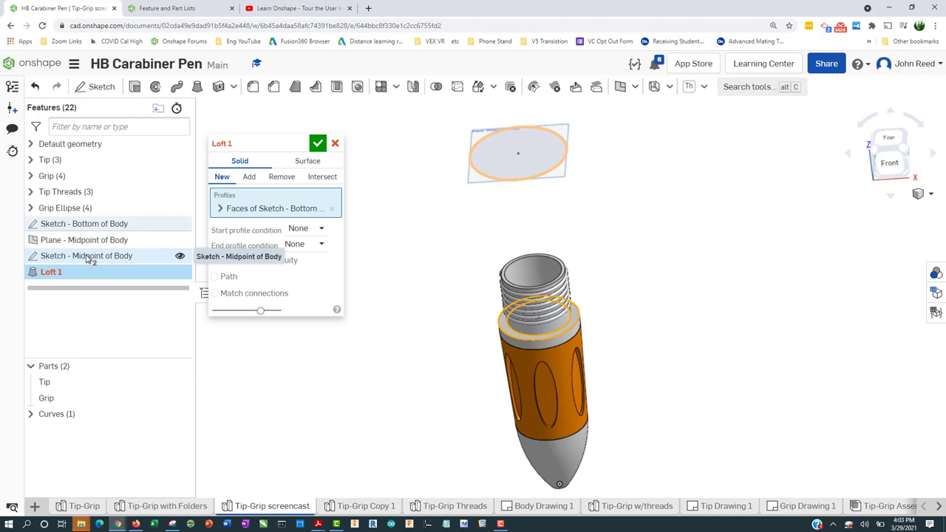
{"action": "left_click", "coordinate": [87, 256]}
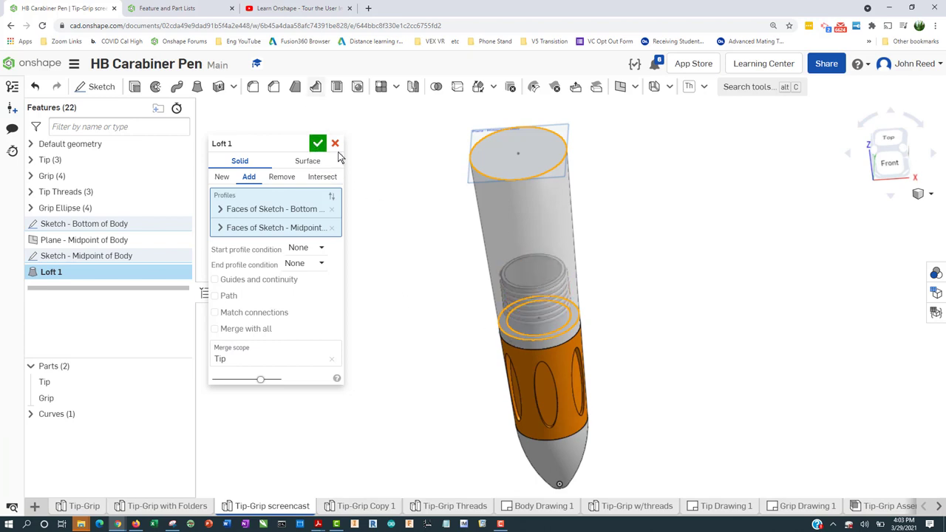
{"action": "left_click", "coordinate": [317, 144]}
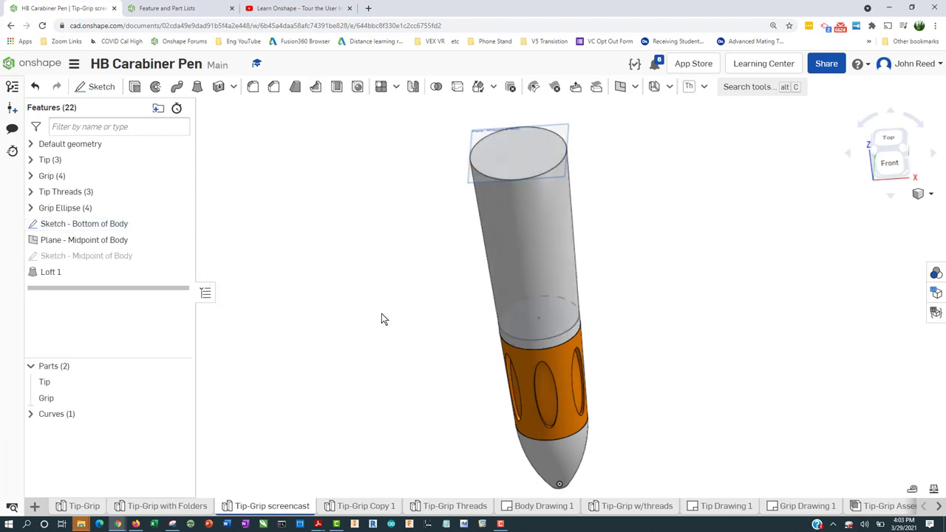
{"action": "mouse_move", "coordinate": [381, 317]}
{"action": "right_mouse_down"}
{"action": "mouse_move", "coordinate": [380, 299]}
{"action": "mouse_move", "coordinate": [376, 308]}
{"action": "right_mouse_up"}
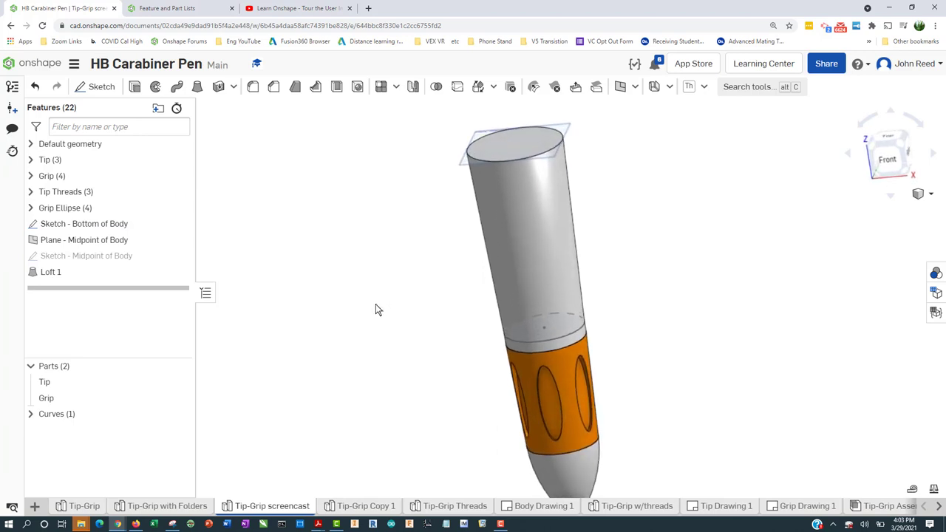
Edit Loft 1 so its Solid option is New, producing a separate Part 3.
{"action": "double_click", "coordinate": [87, 275]}
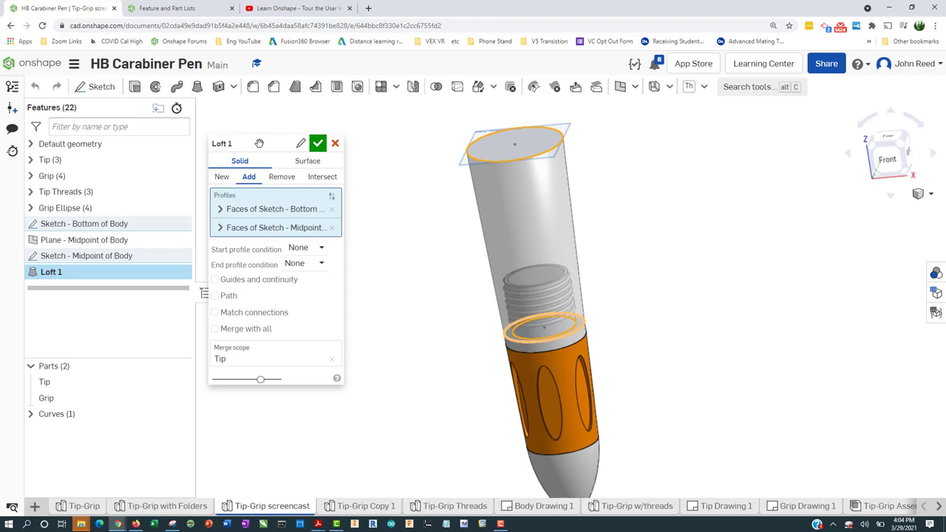
{"action": "left_click_drag", "start_coordinate": [260, 143], "coordinate": [259, 136]}
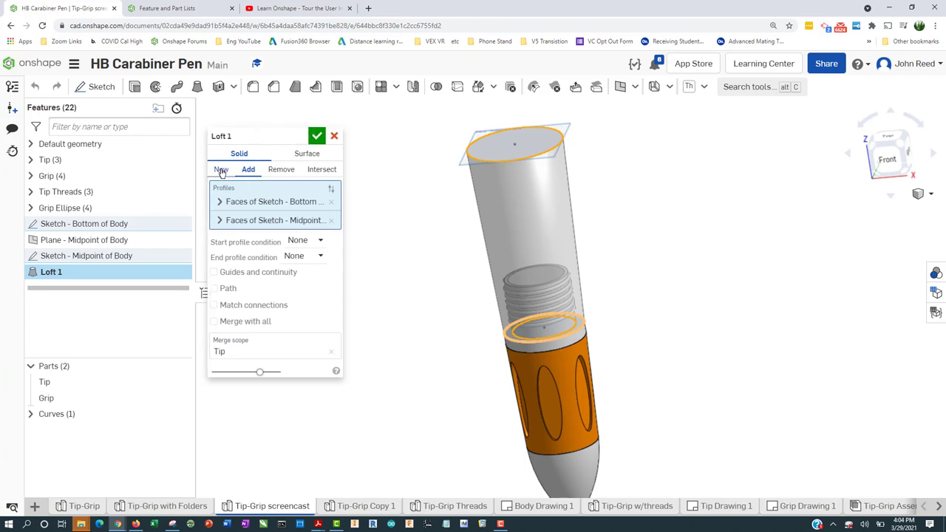
{"action": "left_click", "coordinate": [221, 170]}
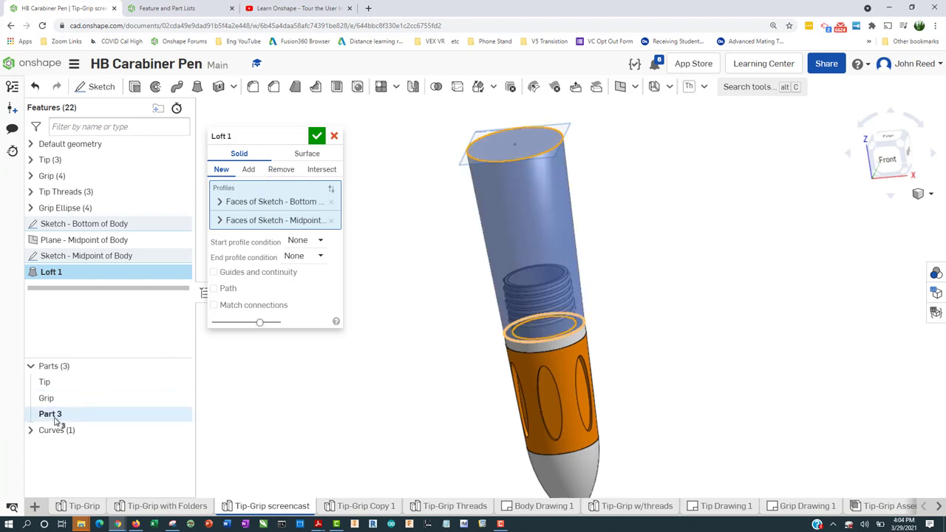
{"action": "left_click", "coordinate": [317, 138]}
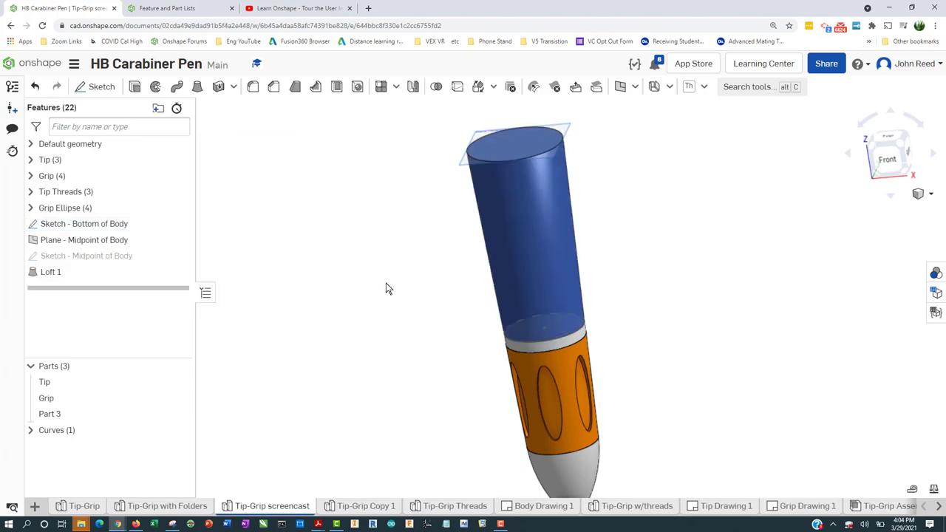
Rename Part 3 to 'Body'.
{"action": "scroll", "coordinate": [380, 299], "scroll_direction": "down", "scroll_amount": 1}
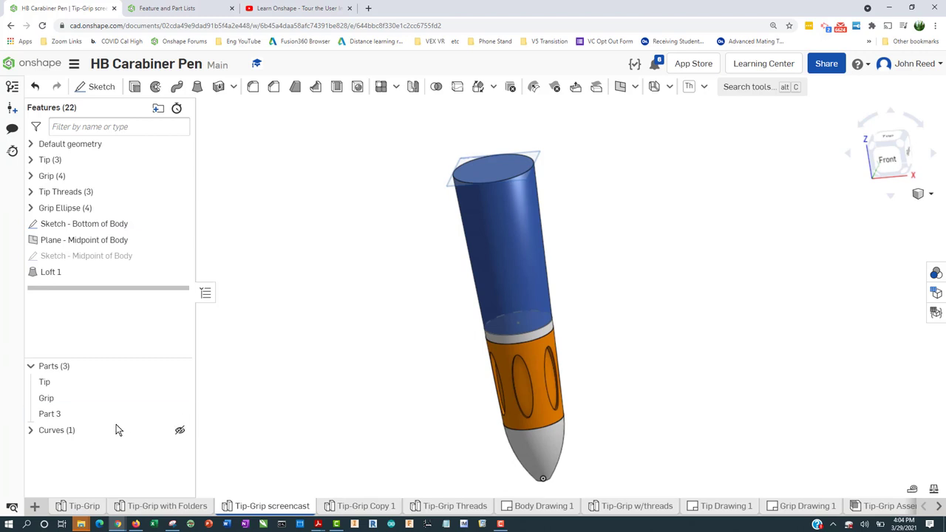
{"action": "right_click", "coordinate": [82, 414]}
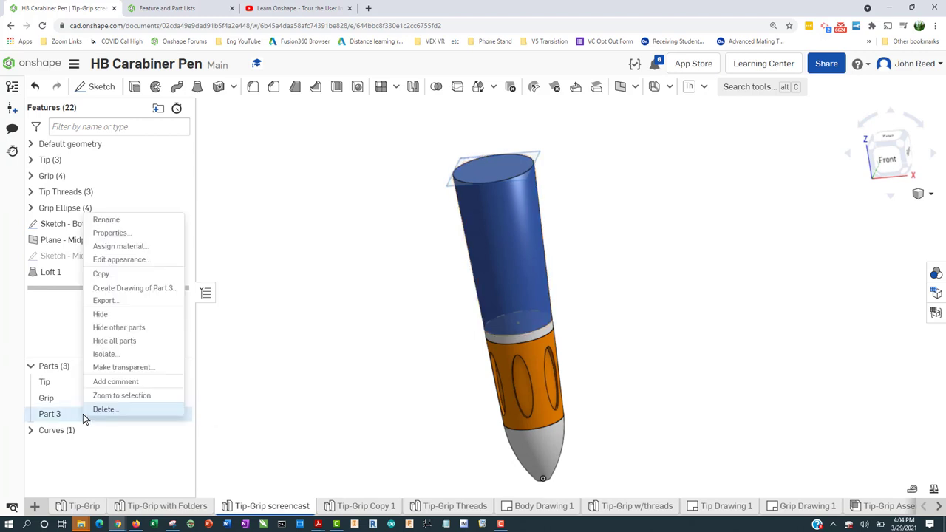
{"action": "left_click", "coordinate": [135, 224]}
{"action": "type", "text": "Body"}
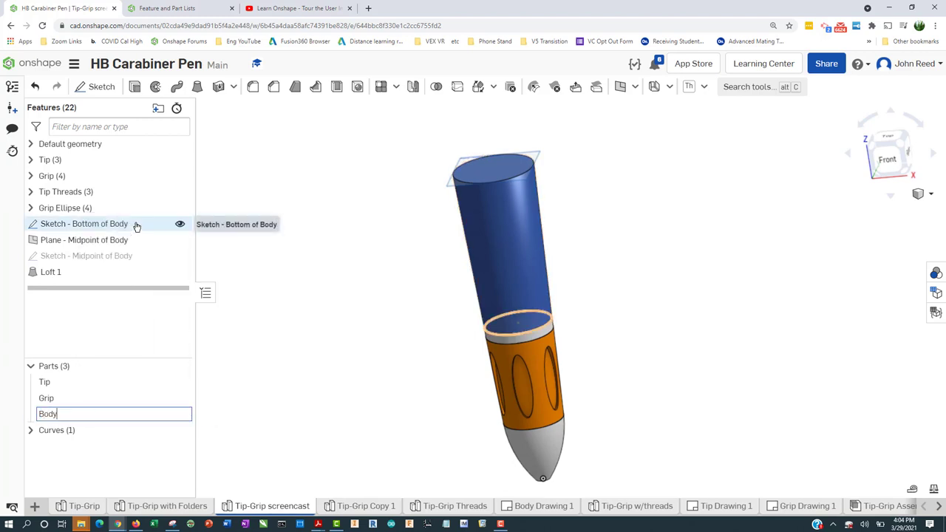
{"action": "key", "text": "Return"}
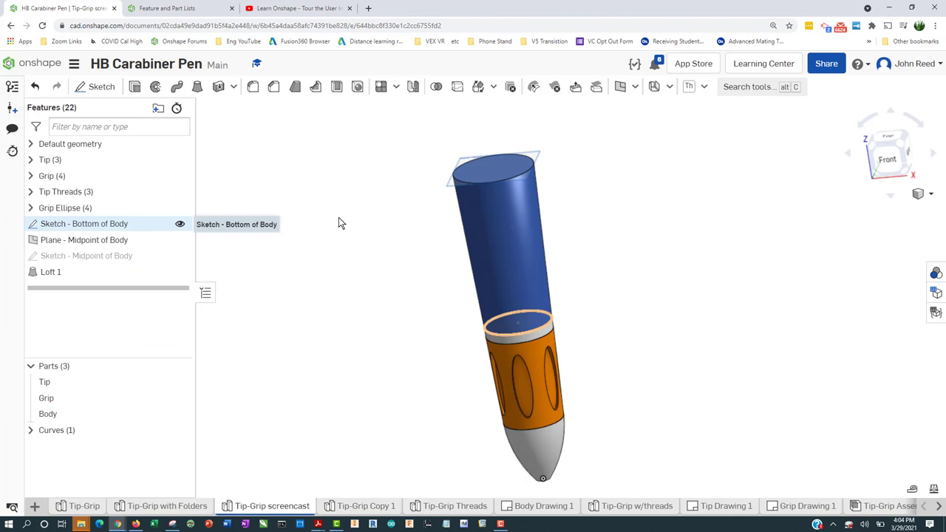
Rename the Loft 1 feature to 'Loft - Lower Body'.
{"action": "middle_click_drag", "start_coordinate": [390, 306], "coordinate": [426, 322]}
{"action": "scroll", "coordinate": [440, 324], "scroll_direction": "up", "scroll_amount": 2}
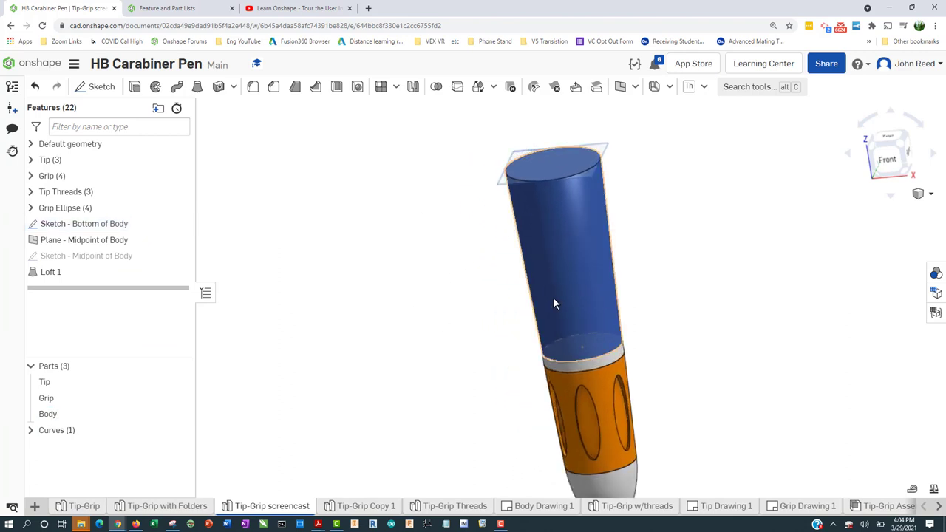
{"action": "scroll", "coordinate": [402, 325], "scroll_direction": "down", "scroll_amount": 2}
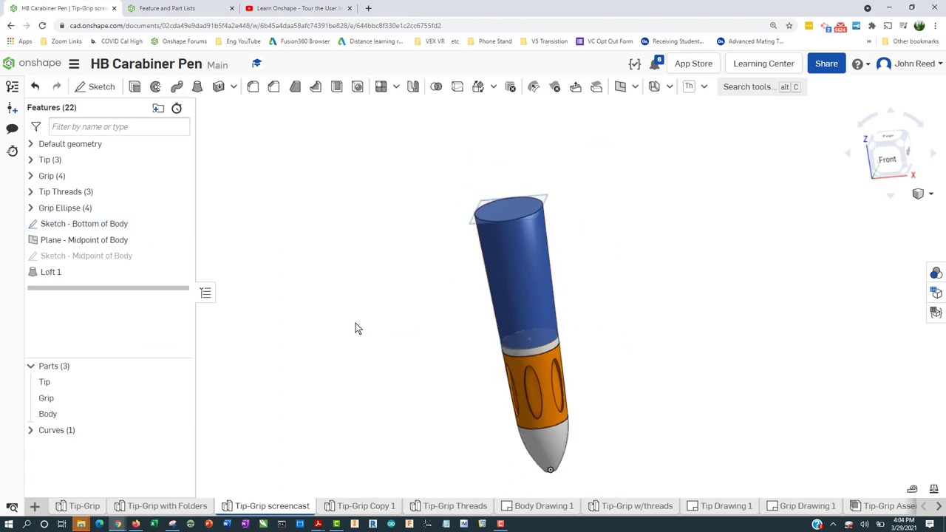
{"action": "right_click", "coordinate": [98, 273]}
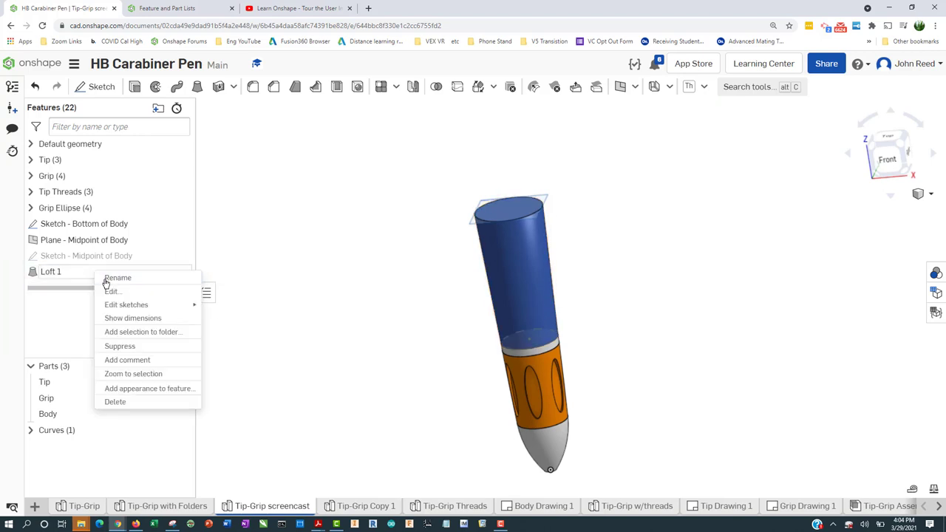
{"action": "left_click", "coordinate": [116, 278]}
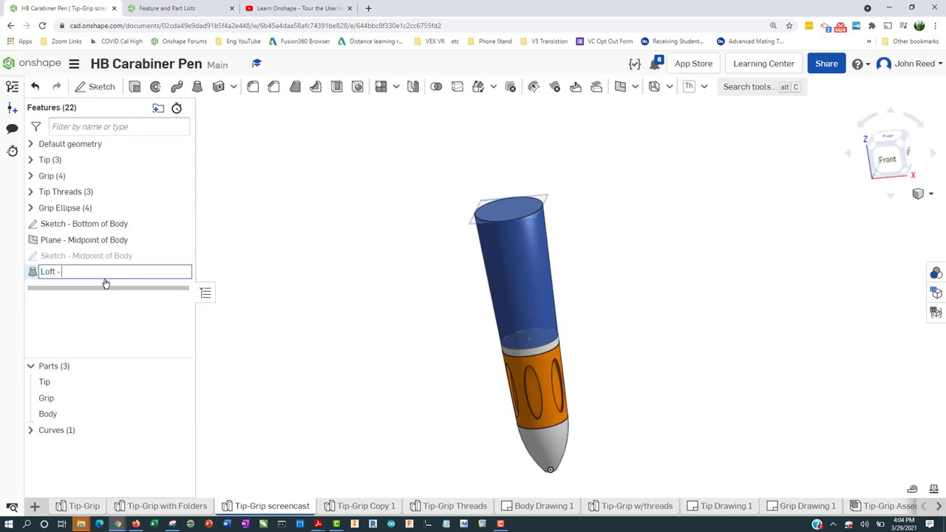
{"action": "type", "text": "- Lower Body"}
{"action": "key", "text": "Return"}
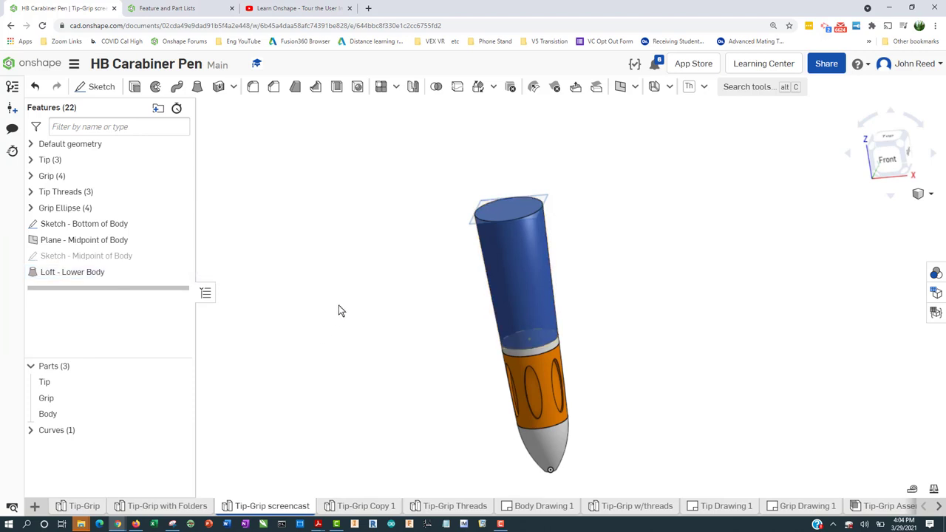
{"action": "scroll", "coordinate": [339, 305], "scroll_direction": "down", "scroll_amount": 3}
{"action": "middle_click_drag", "start_coordinate": [336, 299], "coordinate": [390, 299]}
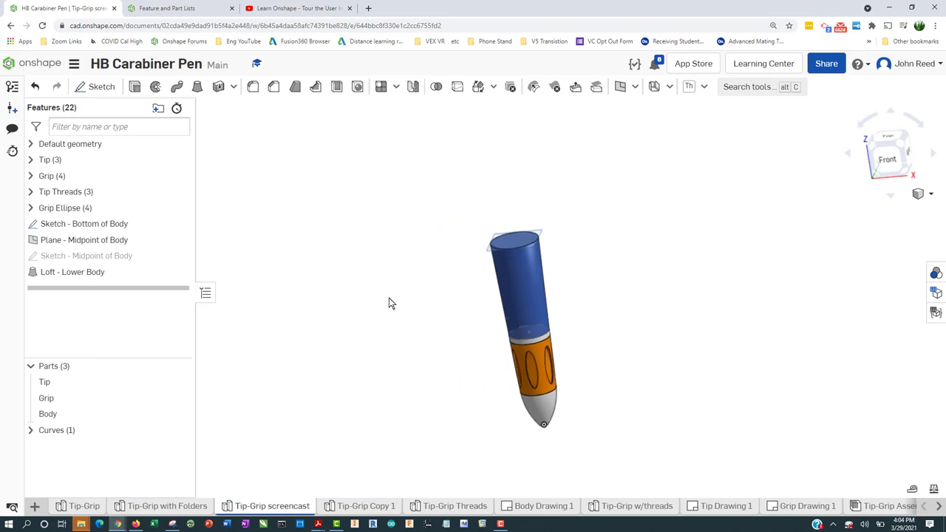
In Kami, loop the upper body section of the hand sketch in red, then return to Onshape.
{"action": "key", "text": "alt+Tab"}
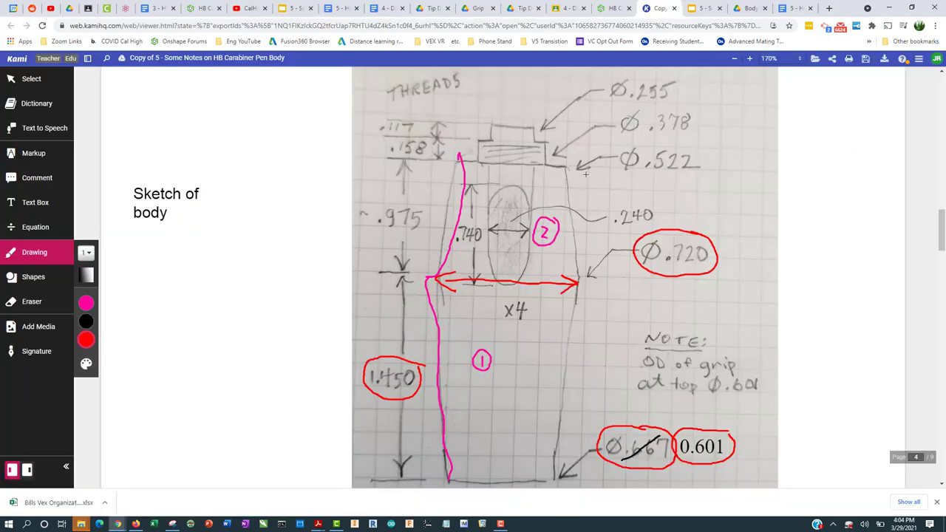
{"action": "mouse_move", "coordinate": [585, 174]}
{"action": "left_mouse_down"}
{"action": "mouse_move", "coordinate": [510, 150]}
{"action": "mouse_move", "coordinate": [459, 157]}
{"action": "mouse_move", "coordinate": [430, 200]}
{"action": "mouse_move", "coordinate": [437, 271]}
{"action": "mouse_move", "coordinate": [462, 289]}
{"action": "mouse_move", "coordinate": [559, 281]}
{"action": "mouse_move", "coordinate": [578, 176]}
{"action": "left_mouse_up"}
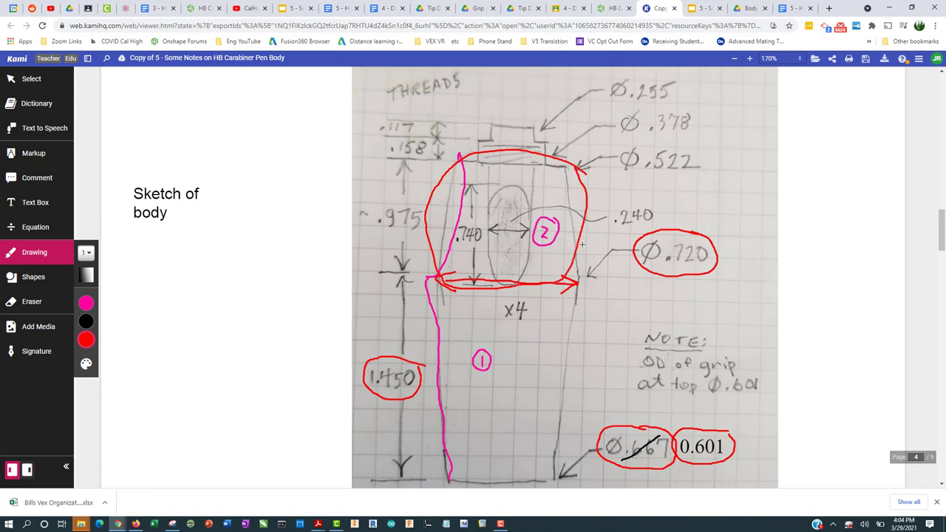
{"action": "key", "text": "alt+Tab"}
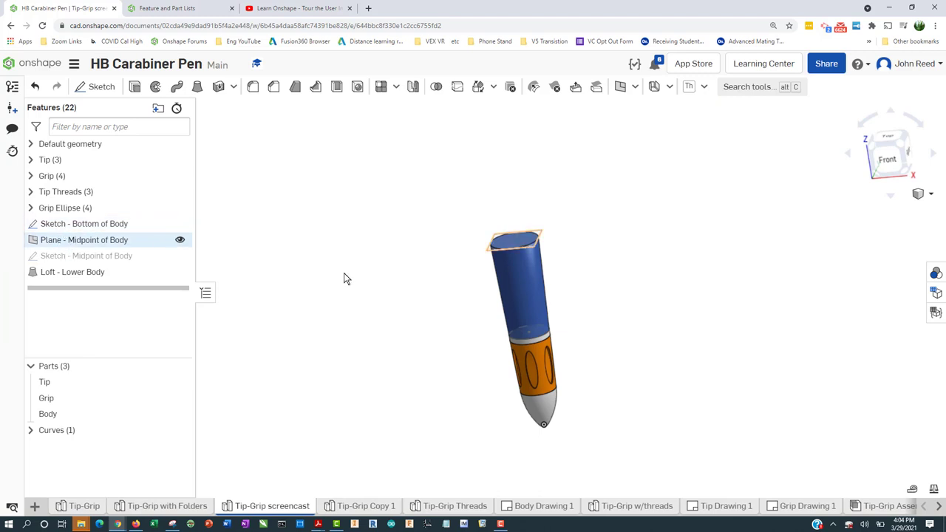
Start a new sketch on Plane - Midpoint of Body, viewed straight down the plane.
{"action": "scroll", "coordinate": [377, 266], "scroll_direction": "up", "scroll_amount": 3}
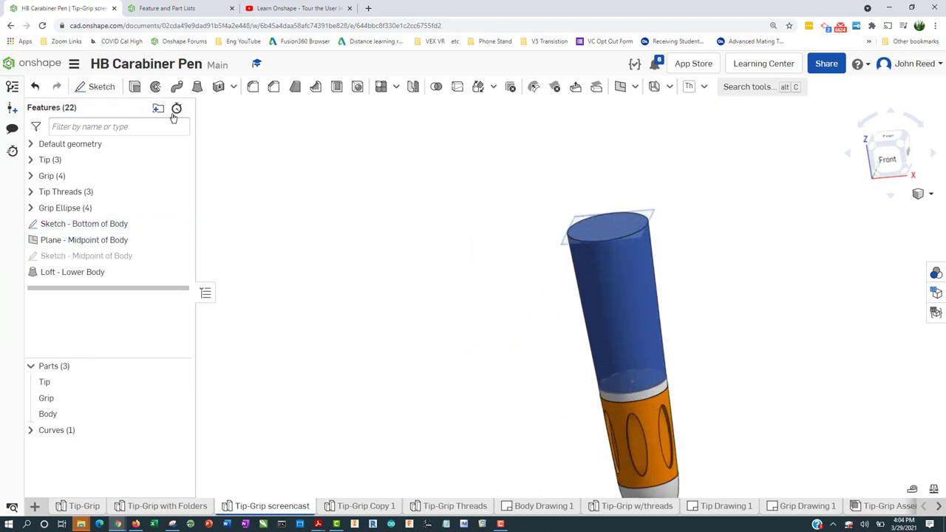
{"action": "left_click", "coordinate": [101, 86]}
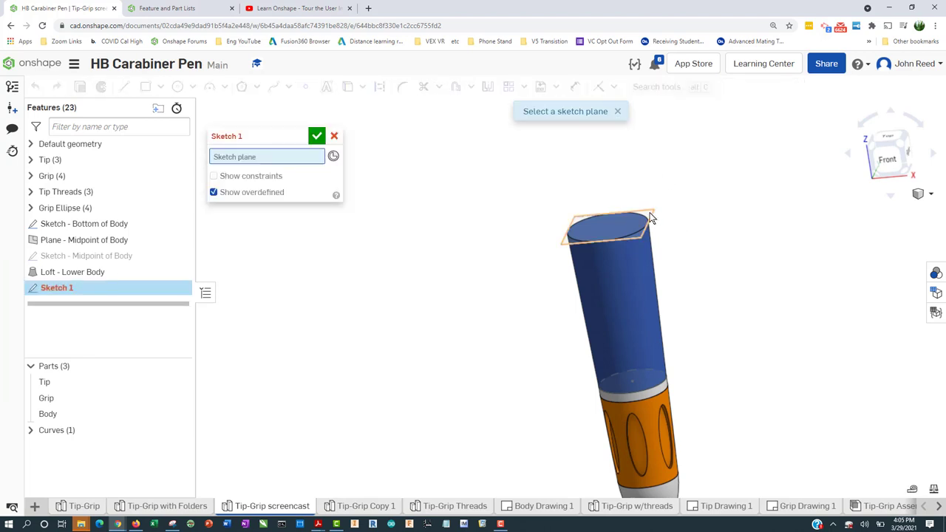
{"action": "left_click", "coordinate": [650, 218]}
{"action": "key", "text": "n"}
{"action": "left_click", "coordinate": [178, 87]}
{"action": "left_click", "coordinate": [570, 297]}
{"action": "key", "text": "Escape"}
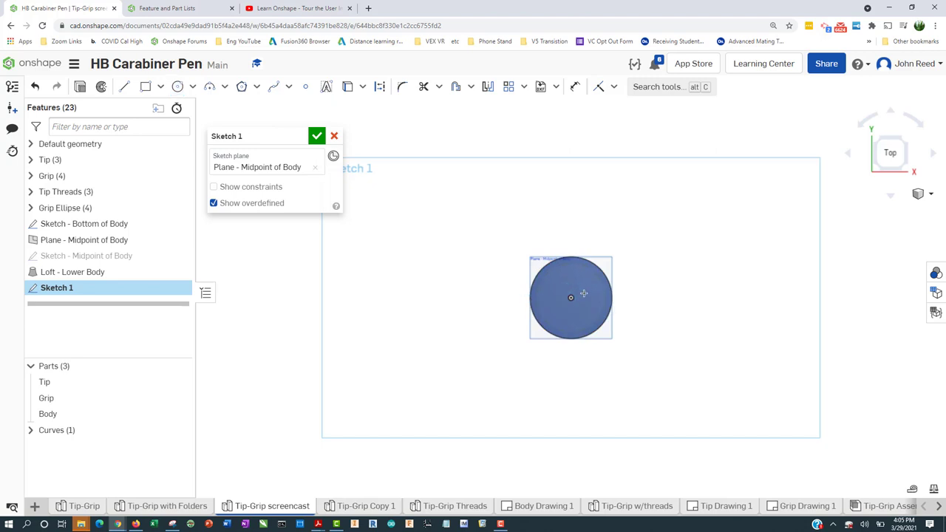
{"action": "right_click_drag", "start_coordinate": [707, 355], "coordinate": [707, 332]}
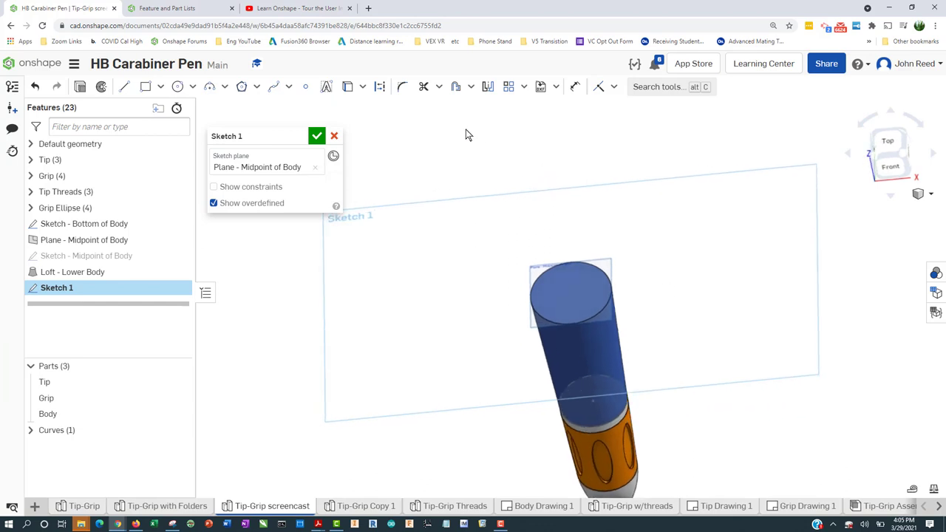
Project the lower body's top edge into the sketch, dimension its diameter, and finish.
{"action": "left_click", "coordinate": [348, 86]}
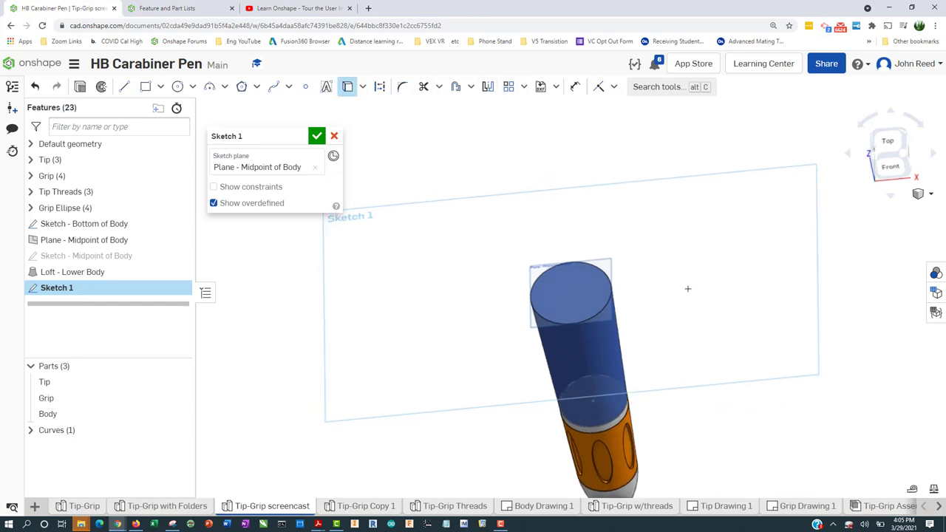
{"action": "left_click", "coordinate": [600, 314]}
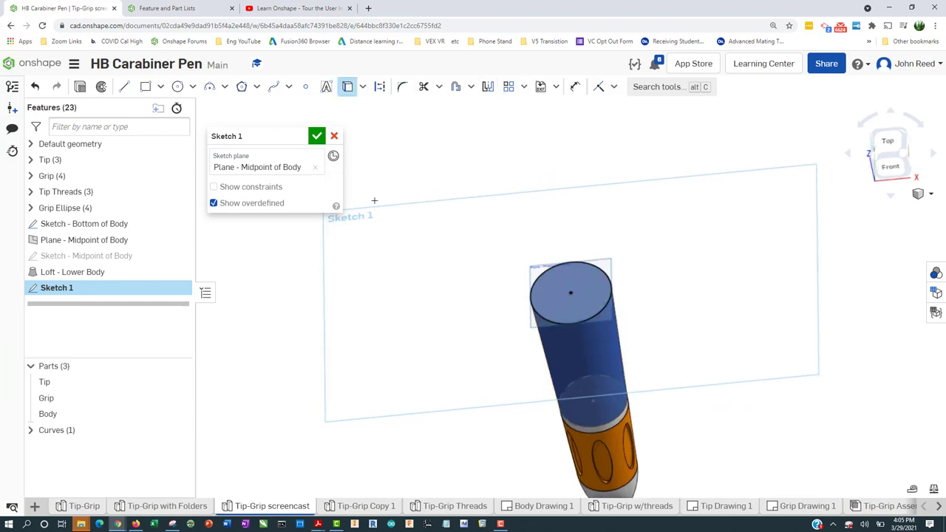
{"action": "left_click", "coordinate": [575, 86]}
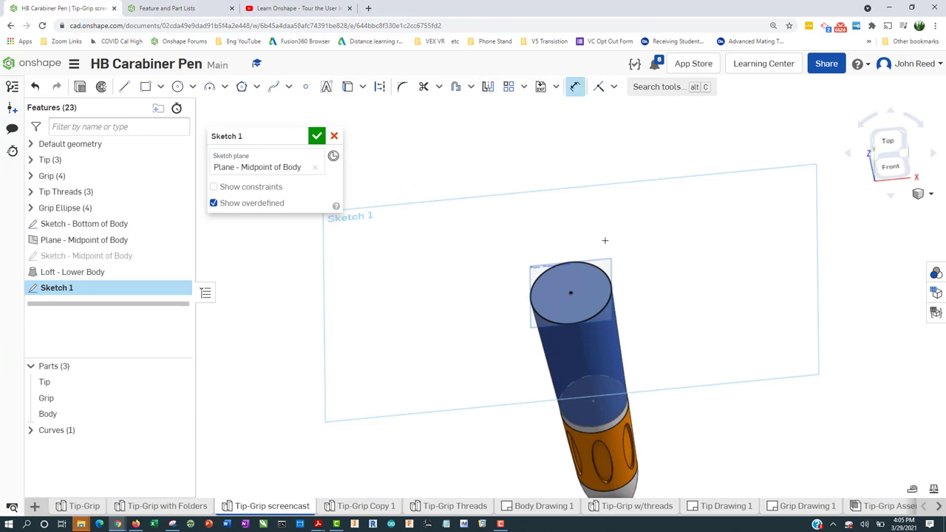
{"action": "left_click", "coordinate": [597, 268]}
{"action": "left_click", "coordinate": [630, 233]}
{"action": "left_click", "coordinate": [317, 136]}
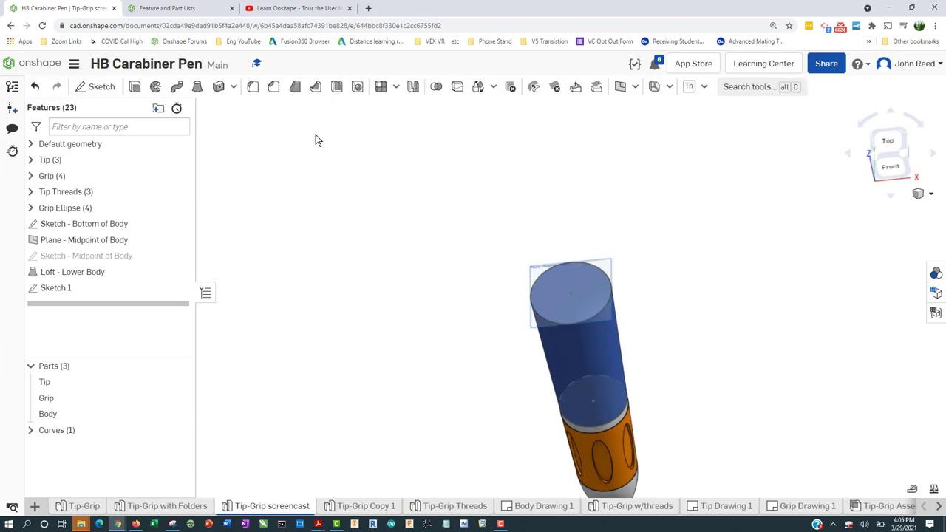
Abandon renaming the new Sketch 1 to 'Sketch - Midpoint of Body', then delete it.
{"action": "right_click", "coordinate": [92, 290]}
{"action": "left_click", "coordinate": [105, 299]}
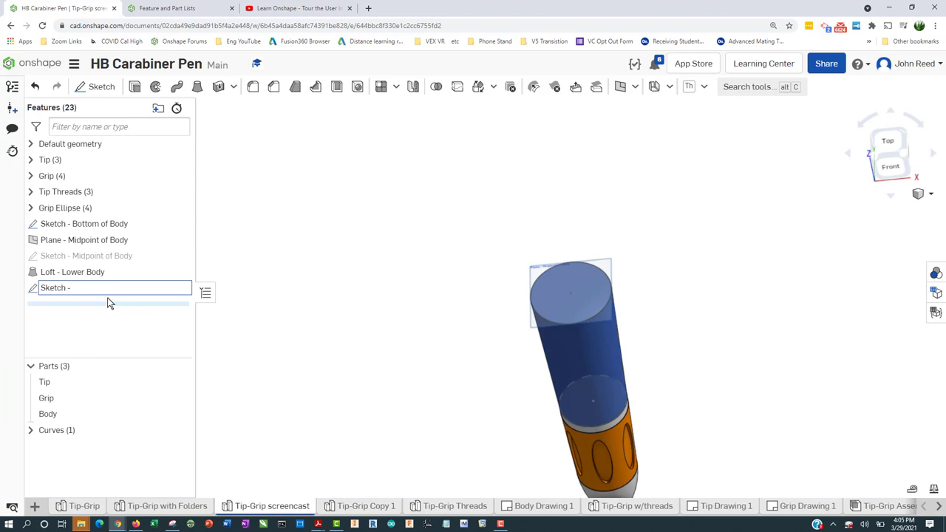
{"action": "type", "text": "Sketch - Midpoint of Body"}
{"action": "key", "text": "BackSpace"}
{"action": "key", "text": "BackSpace"}
{"action": "key", "text": "BackSpace"}
{"action": "key", "text": "BackSpace"}
{"action": "key", "text": "BackSpace"}
{"action": "key", "text": "BackSpace"}
{"action": "key", "text": "BackSpace"}
{"action": "key", "text": "BackSpace"}
{"action": "key", "text": "BackSpace"}
{"action": "key", "text": "BackSpace"}
{"action": "key", "text": "BackSpace"}
{"action": "key", "text": "BackSpace"}
{"action": "key", "text": "BackSpace"}
{"action": "key", "text": "BackSpace"}
{"action": "key", "text": "BackSpace"}
{"action": "key", "text": "BackSpace"}
{"action": "key", "text": "BackSpace"}
{"action": "key", "text": "BackSpace"}
{"action": "key", "text": "BackSpace"}
{"action": "key", "text": "BackSpace"}
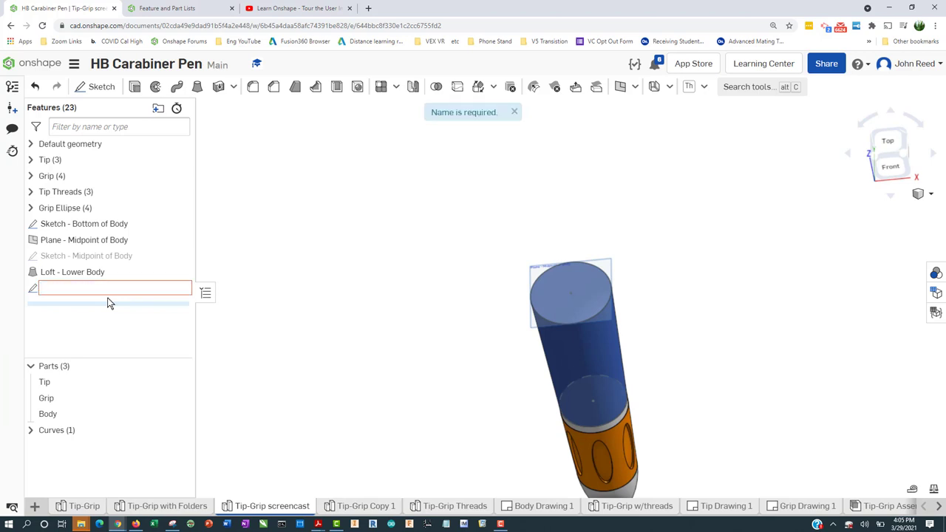
{"action": "key", "text": "Return"}
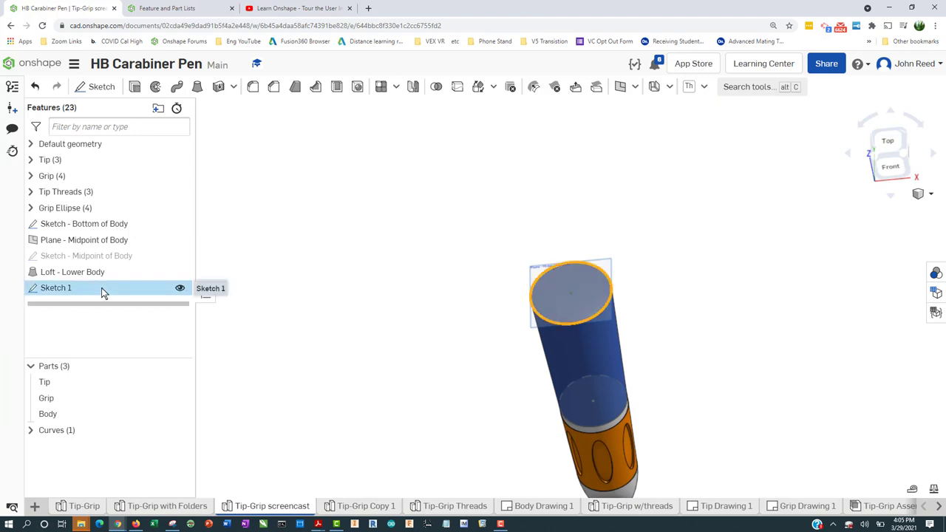
{"action": "right_click", "coordinate": [102, 289]}
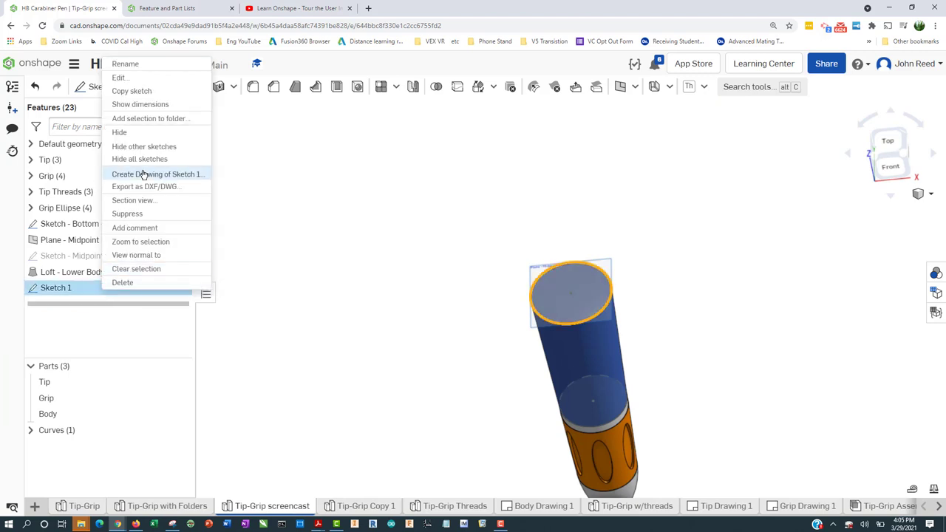
{"action": "left_click", "coordinate": [177, 283]}
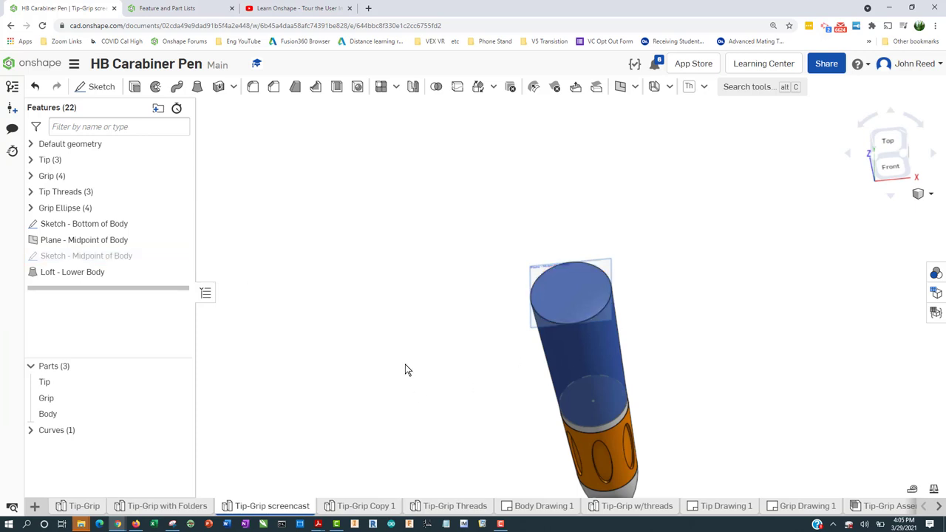
Create Plane 1 offset 0.975 in from the loft's top face, checking .975 in Kami.
{"action": "left_click", "coordinate": [620, 86]}
{"action": "left_click", "coordinate": [562, 292]}
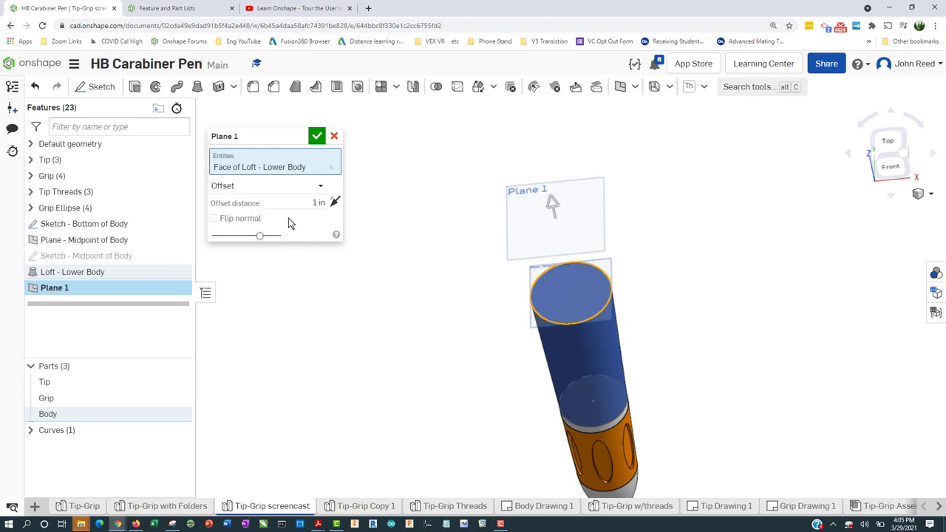
{"action": "key", "text": "alt+Tab"}
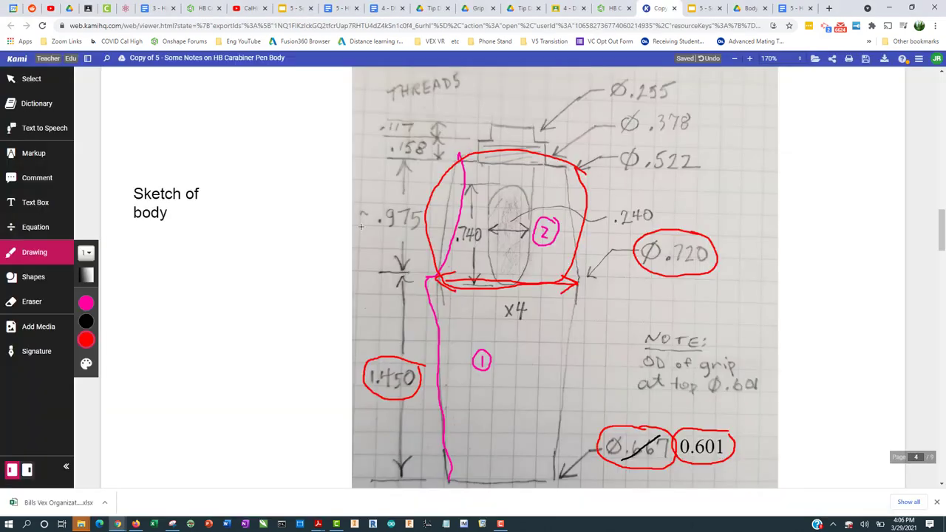
{"action": "mouse_move", "coordinate": [420, 204]}
{"action": "left_mouse_down"}
{"action": "mouse_move", "coordinate": [379, 203]}
{"action": "mouse_move", "coordinate": [365, 231]}
{"action": "mouse_move", "coordinate": [408, 249]}
{"action": "mouse_move", "coordinate": [424, 202]}
{"action": "left_mouse_up"}
{"action": "key", "text": "alt+Tab"}
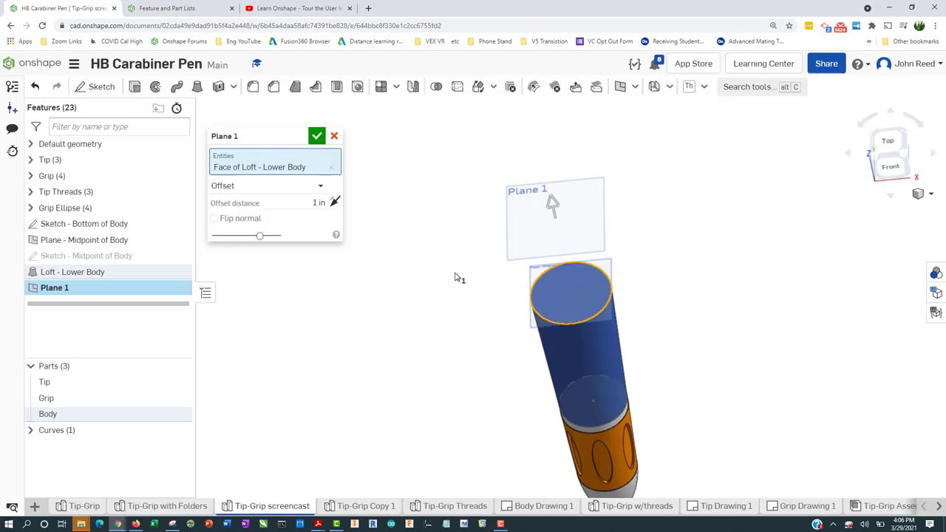
{"action": "left_click", "coordinate": [319, 203]}
{"action": "key", "text": "BackSpace"}
{"action": "key", "text": "Return"}
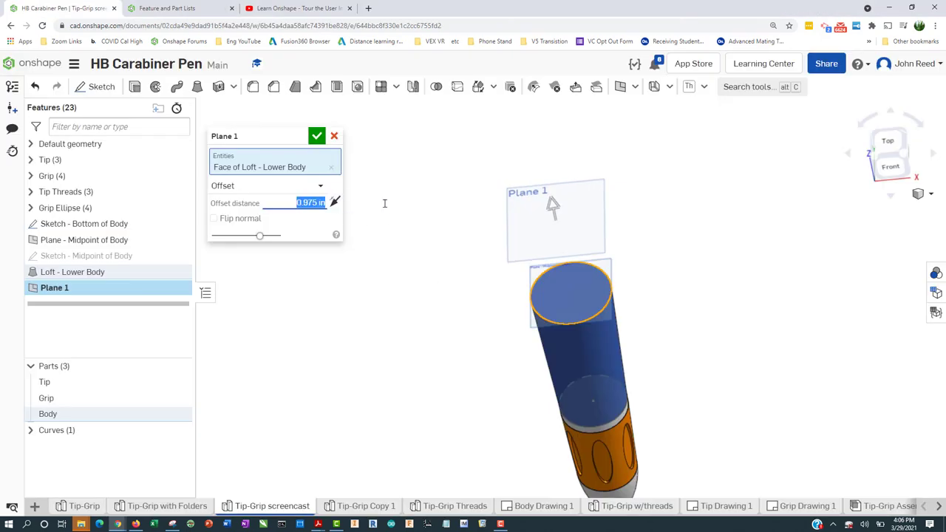
{"action": "left_click", "coordinate": [316, 136]}
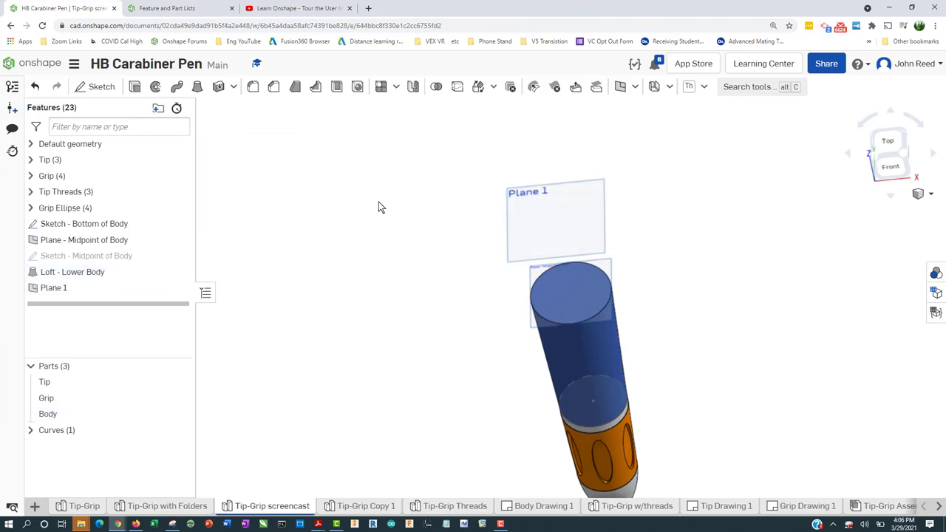
Sketch a Ø0.522 circle centred on the origin on Plane 1 and finish the sketch.
{"action": "left_click", "coordinate": [96, 87]}
{"action": "left_click", "coordinate": [591, 196]}
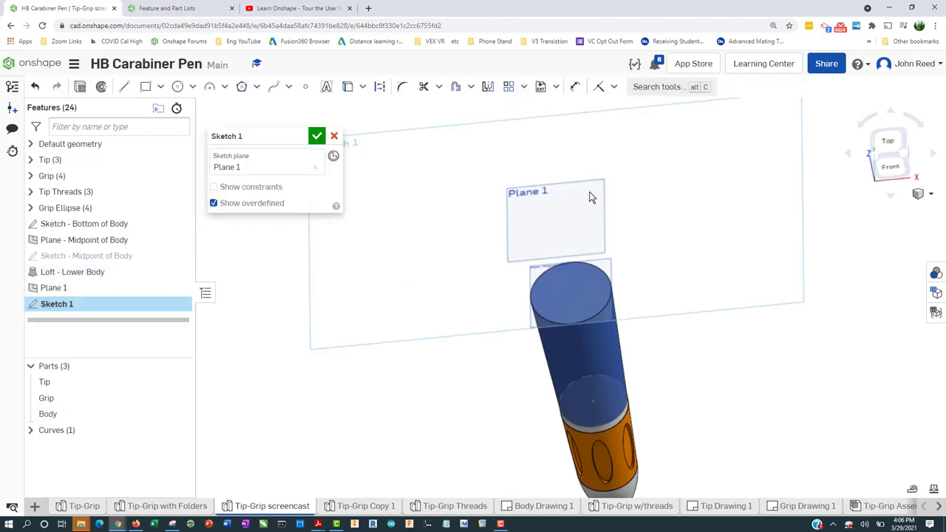
{"action": "left_click", "coordinate": [178, 86]}
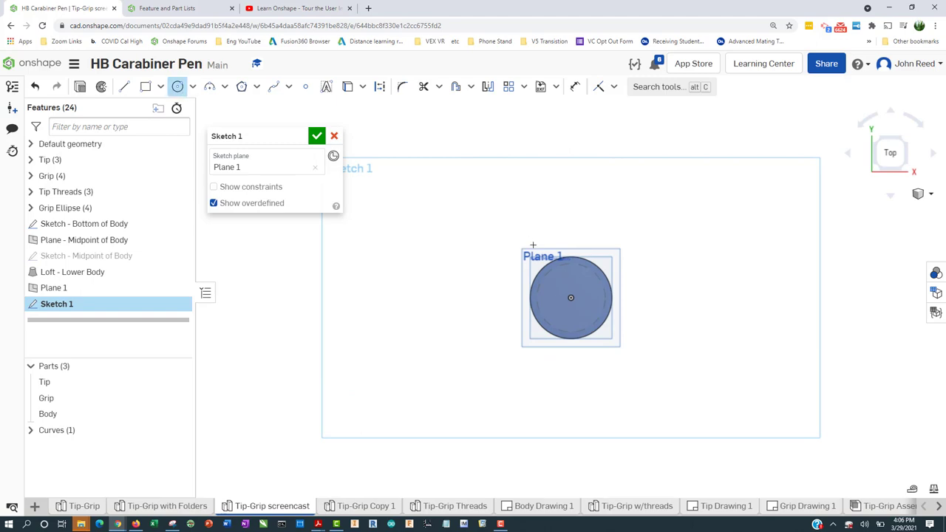
{"action": "left_click", "coordinate": [570, 298]}
{"action": "key", "text": "alt+Tab"}
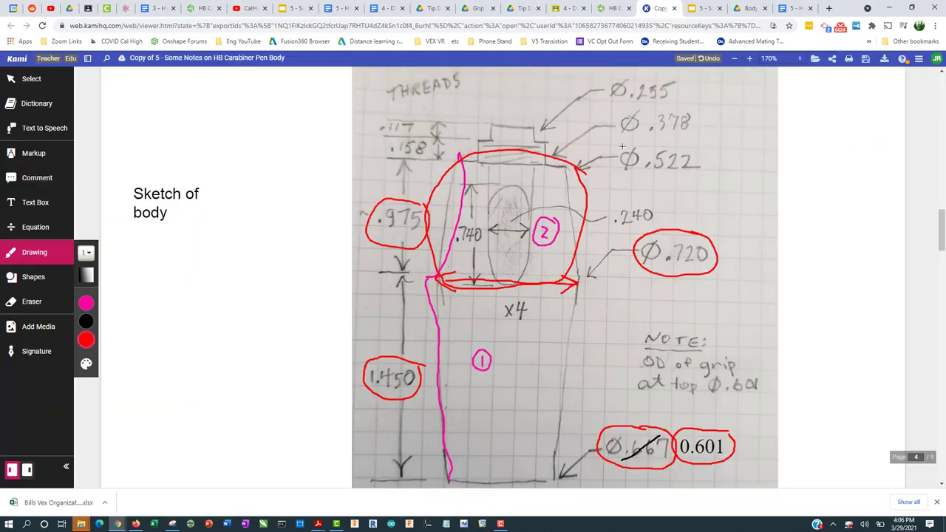
{"action": "mouse_move", "coordinate": [694, 145]}
{"action": "left_mouse_down"}
{"action": "mouse_move", "coordinate": [635, 137]}
{"action": "mouse_move", "coordinate": [619, 146]}
{"action": "mouse_move", "coordinate": [616, 170]}
{"action": "mouse_move", "coordinate": [647, 178]}
{"action": "mouse_move", "coordinate": [694, 151]}
{"action": "left_mouse_up"}
{"action": "key", "text": "alt+Tab"}
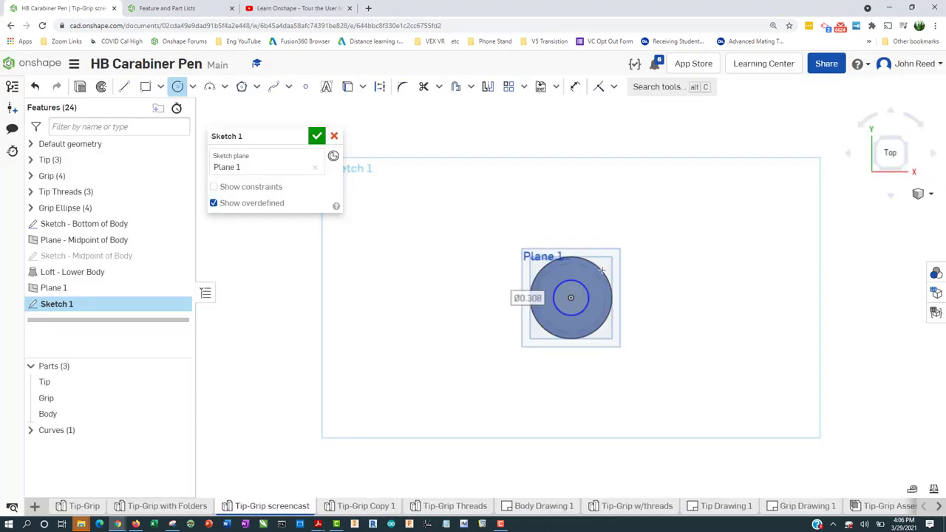
{"action": "left_click", "coordinate": [602, 269]}
{"action": "type", "text": ".522"}
{"action": "key", "text": "Return"}
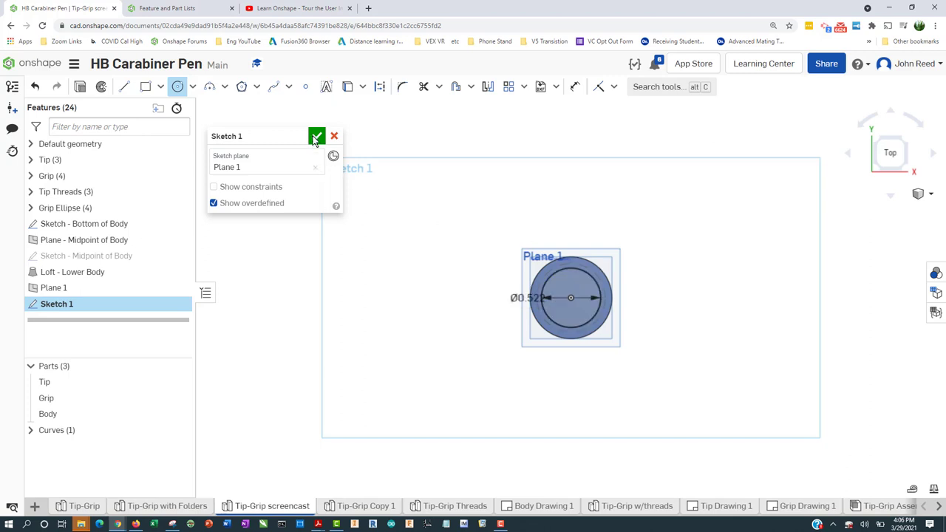
{"action": "left_click", "coordinate": [315, 137]}
{"action": "key", "text": "shift+1"}
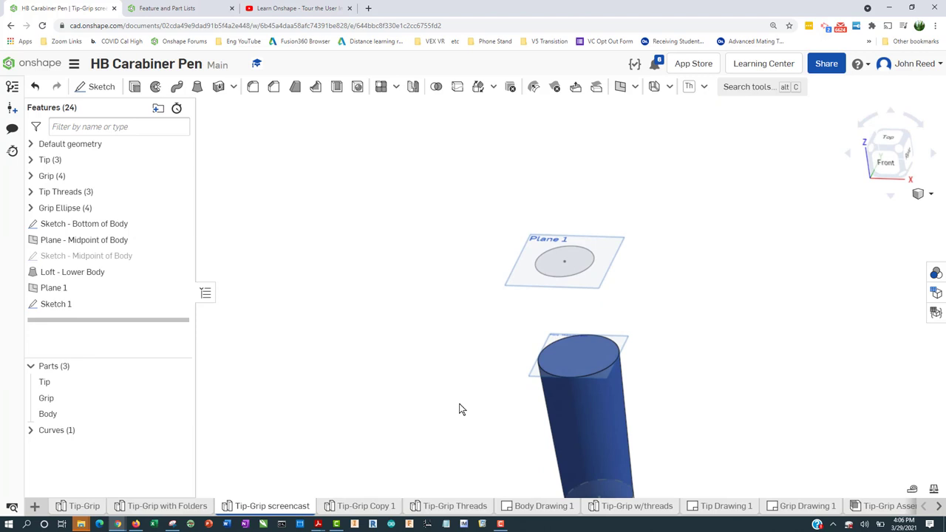
Rename Plane 1 to 'Plane - Top of Body'.
{"action": "middle_click_drag", "start_coordinate": [459, 409], "coordinate": [419, 372]}
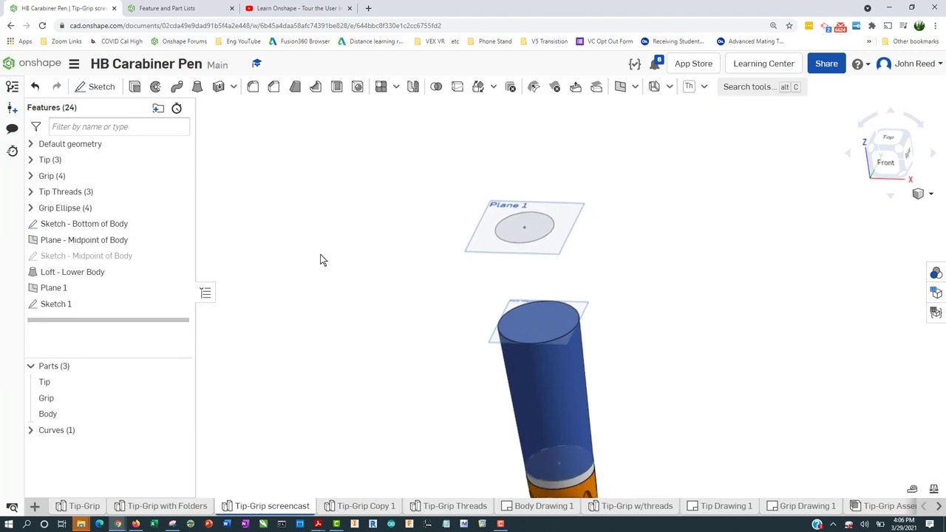
{"action": "right_click", "coordinate": [102, 288]}
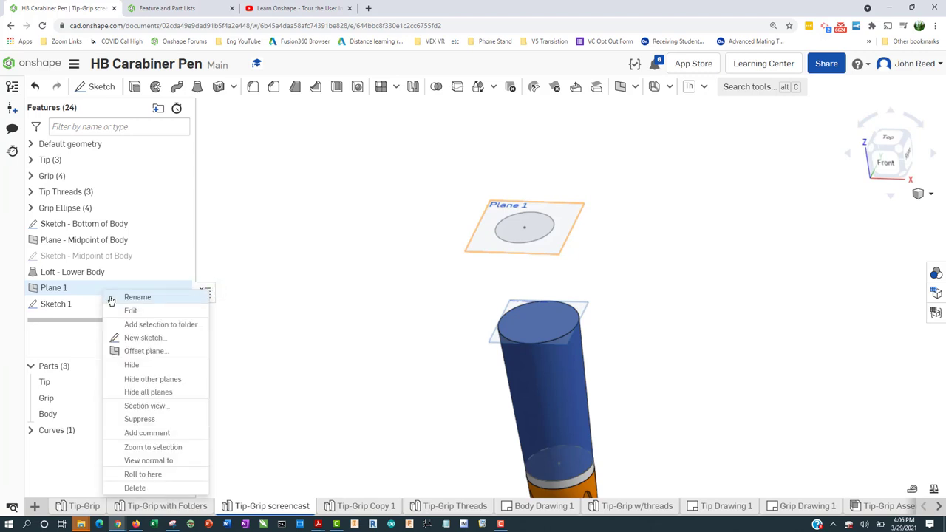
{"action": "left_click", "coordinate": [111, 297]}
{"action": "key", "text": "End"}
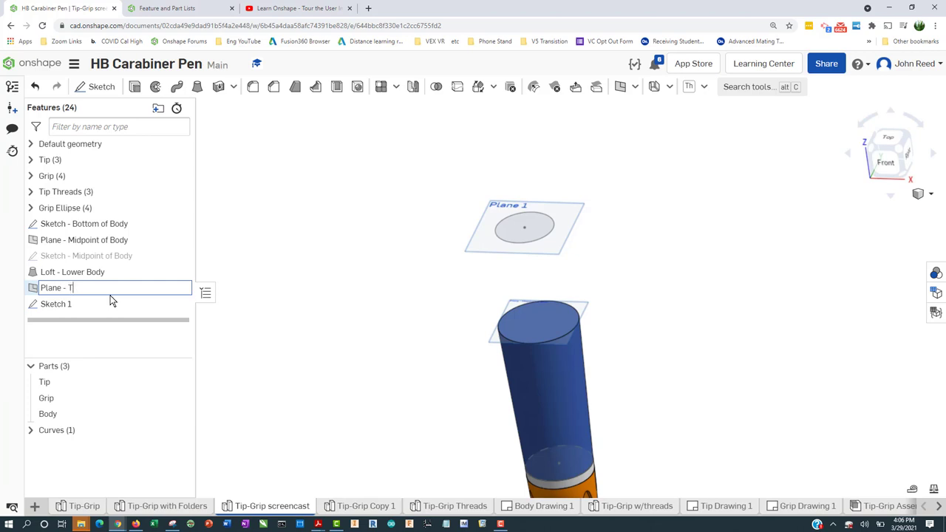
{"action": "type", "text": "- Top of Body"}
{"action": "key", "text": "Return"}
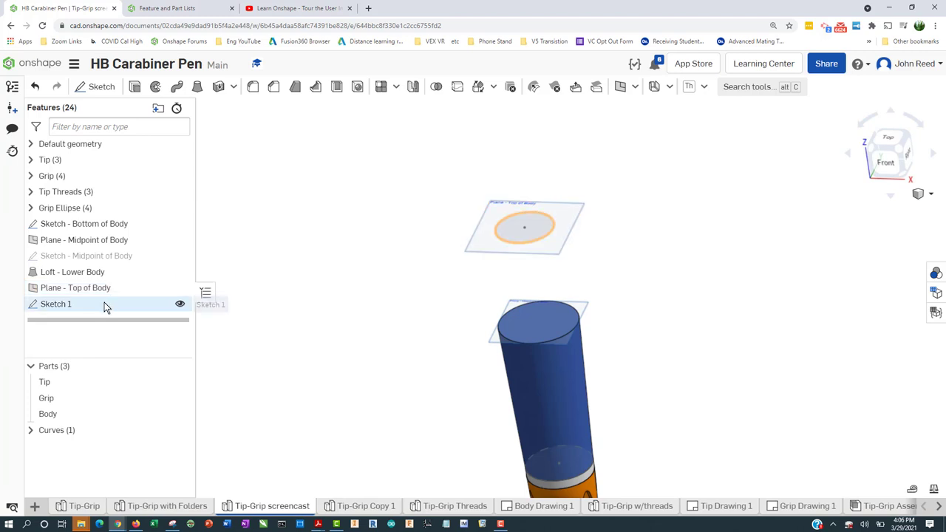
Begin renaming Sketch 1 to 'Sketch - Top of Body'.
{"action": "right_click", "coordinate": [104, 302]}
{"action": "left_click", "coordinate": [129, 94]}
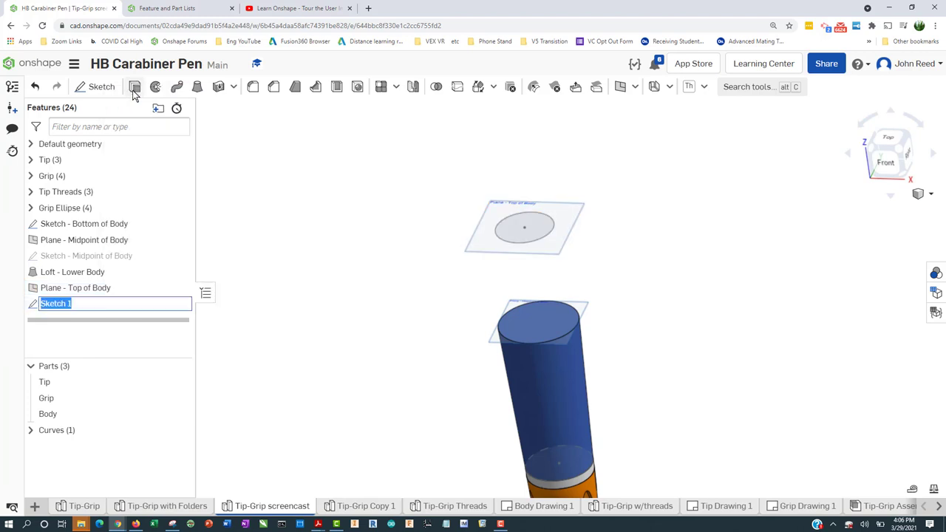
{"action": "key", "text": "End"}
{"action": "type", "text": "- Top of Body"}
Confirm 'Sketch - Top of Body', then add a loft from the midpoint sketch to it.
{"action": "key", "text": "Return"}
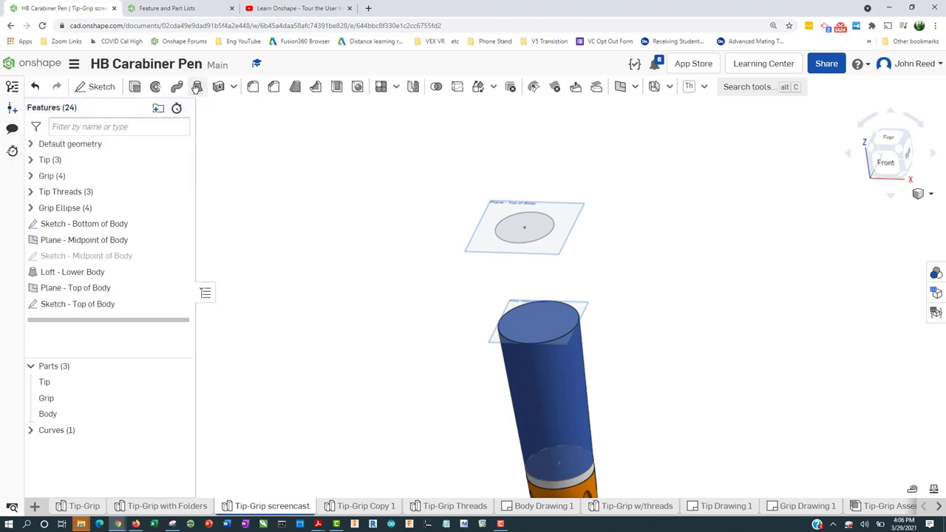
{"action": "left_click", "coordinate": [196, 87]}
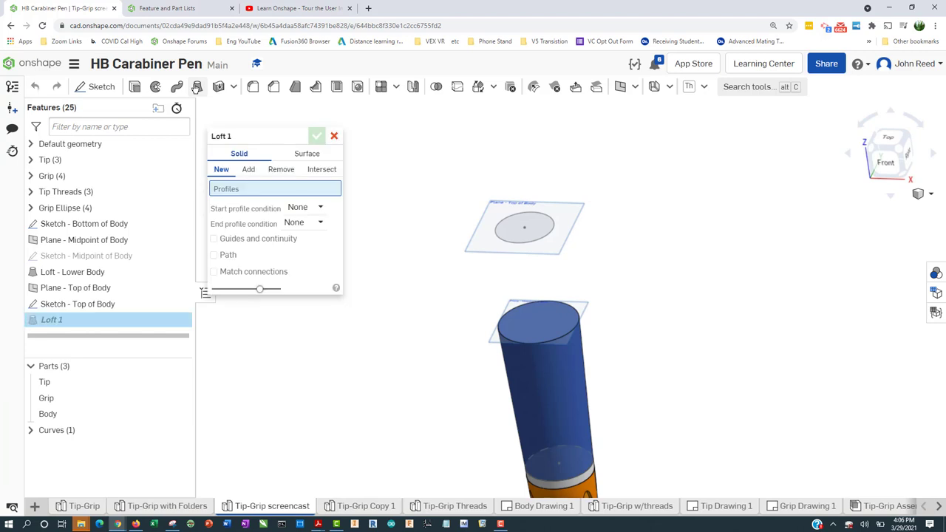
{"action": "left_click", "coordinate": [111, 259]}
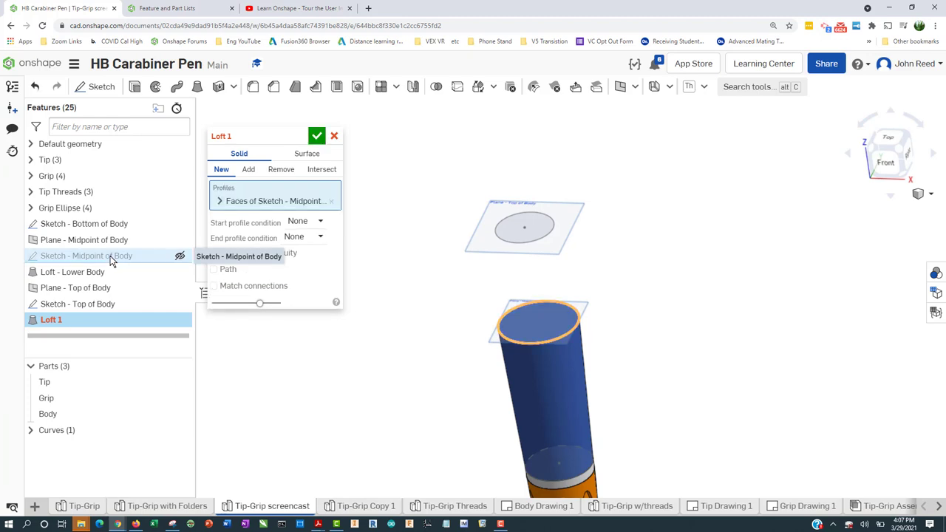
{"action": "left_click", "coordinate": [94, 305]}
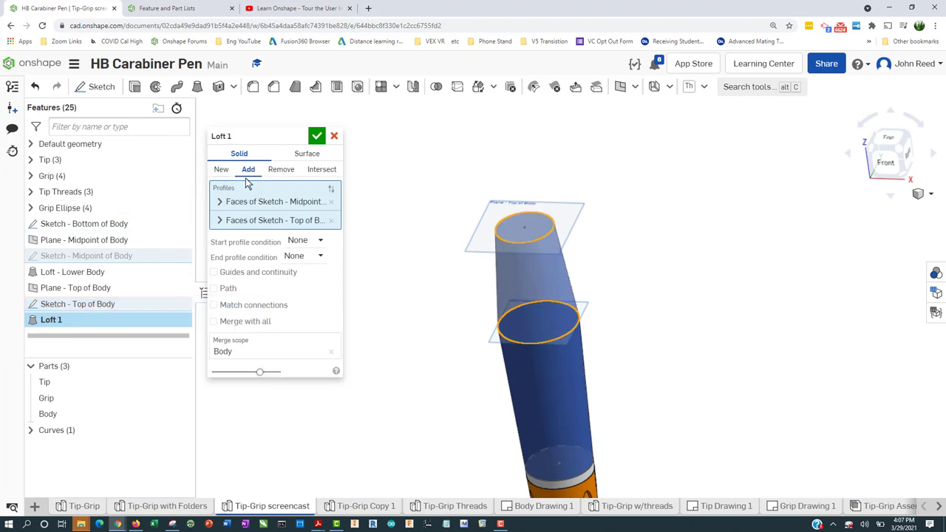
{"action": "left_click", "coordinate": [318, 137]}
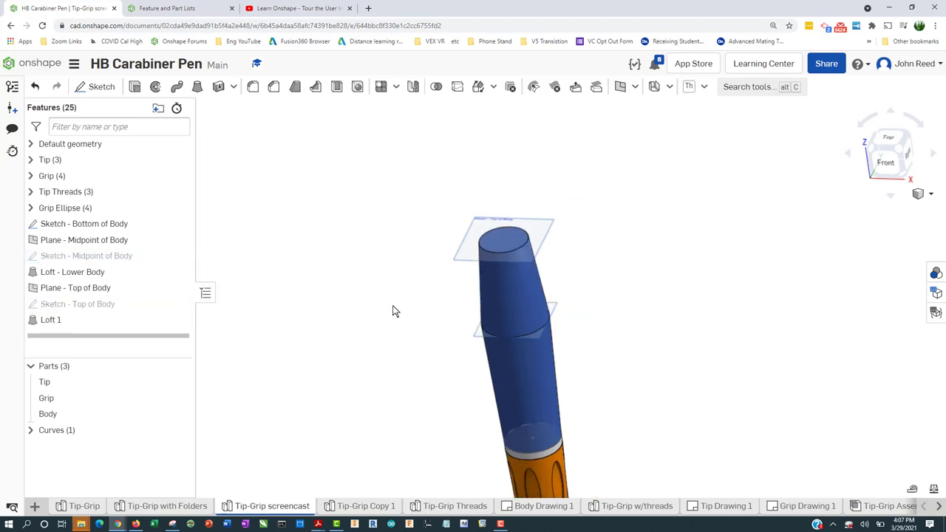
Erase the old red markup from the Kami body sketch.
{"action": "key", "text": "f"}
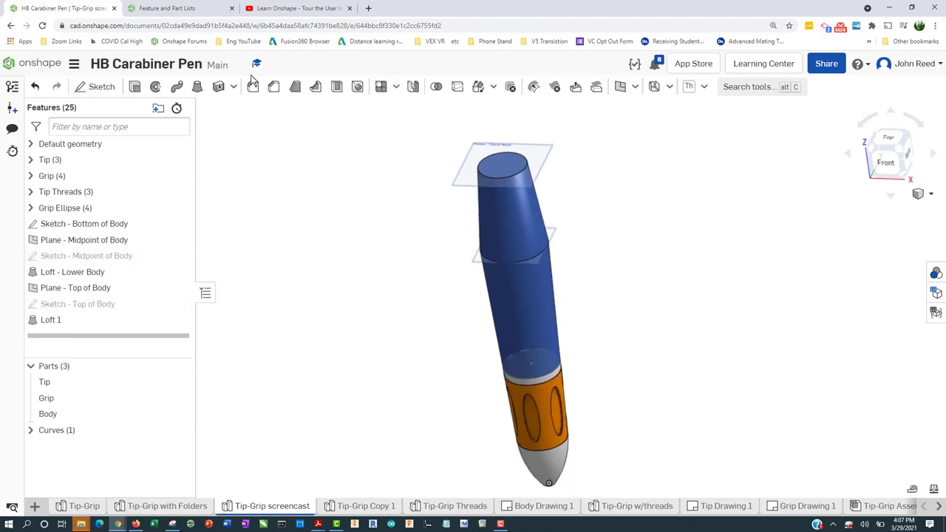
{"action": "key", "text": "alt+Tab"}
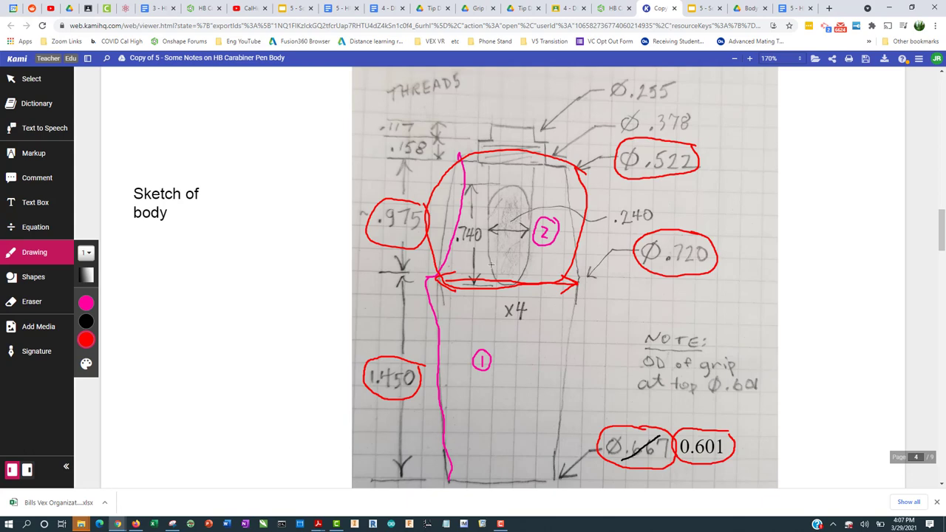
{"action": "left_click", "coordinate": [33, 303]}
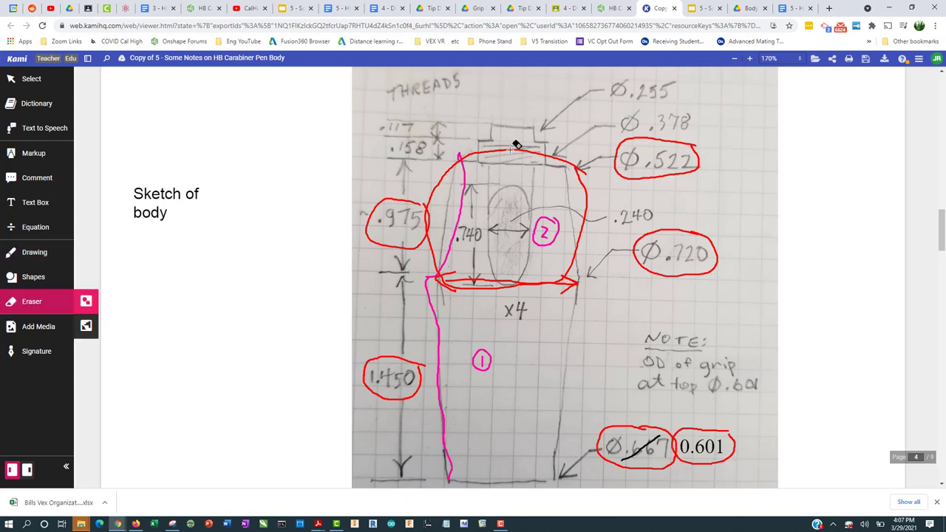
{"action": "mouse_move", "coordinate": [517, 142]}
{"action": "left_mouse_down"}
{"action": "mouse_move", "coordinate": [527, 310]}
{"action": "mouse_move", "coordinate": [827, 126]}
{"action": "mouse_move", "coordinate": [708, 275]}
{"action": "mouse_move", "coordinate": [612, 98]}
{"action": "mouse_move", "coordinate": [472, 188]}
{"action": "mouse_move", "coordinate": [381, 213]}
{"action": "mouse_move", "coordinate": [453, 379]}
{"action": "mouse_move", "coordinate": [444, 320]}
{"action": "mouse_move", "coordinate": [350, 425]}
{"action": "mouse_move", "coordinate": [423, 450]}
{"action": "mouse_move", "coordinate": [702, 436]}
{"action": "mouse_move", "coordinate": [653, 463]}
{"action": "mouse_move", "coordinate": [738, 435]}
{"action": "left_mouse_up"}
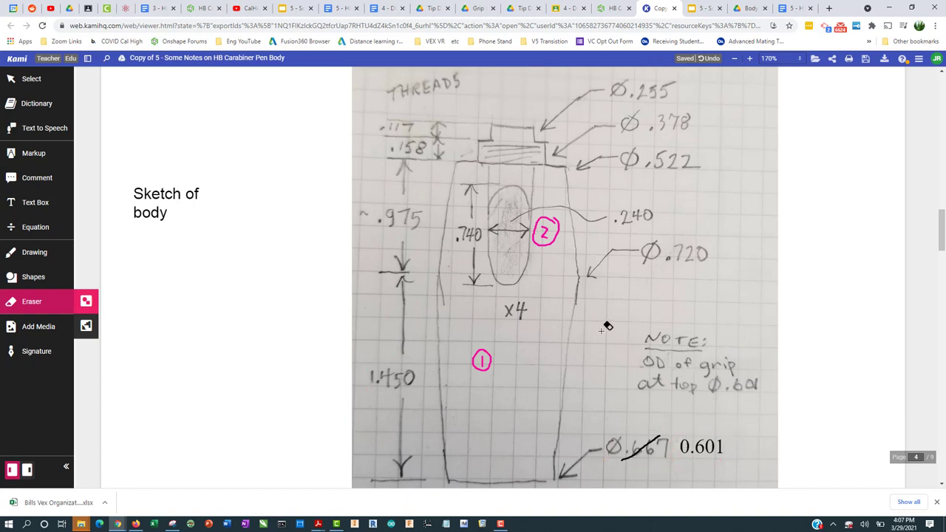
Outline the whole body in red and circle the threaded top section.
{"action": "left_click", "coordinate": [35, 255]}
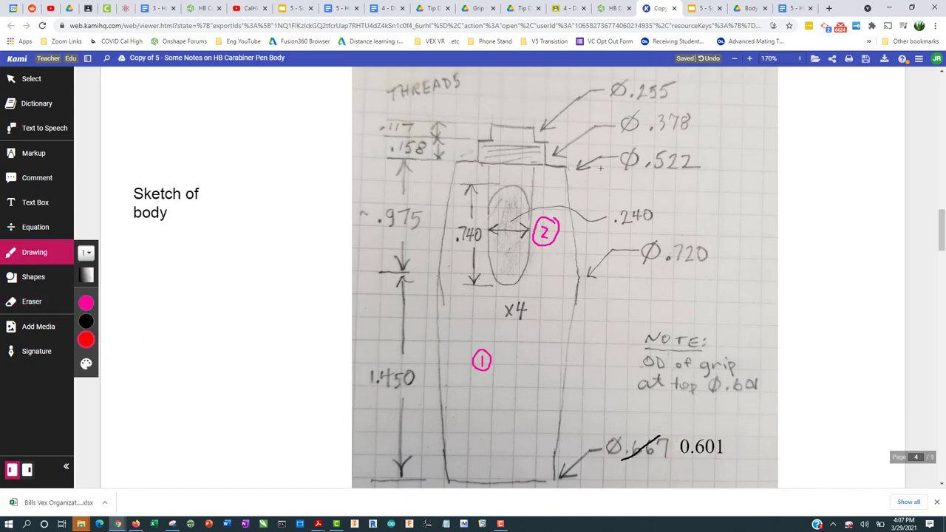
{"action": "mouse_move", "coordinate": [597, 167]}
{"action": "left_mouse_down"}
{"action": "mouse_move", "coordinate": [481, 161]}
{"action": "mouse_move", "coordinate": [411, 207]}
{"action": "mouse_move", "coordinate": [393, 410]}
{"action": "left_mouse_up"}
{"action": "mouse_move", "coordinate": [411, 460]}
{"action": "left_mouse_down"}
{"action": "mouse_move", "coordinate": [492, 500]}
{"action": "mouse_move", "coordinate": [572, 488]}
{"action": "mouse_move", "coordinate": [612, 407]}
{"action": "mouse_move", "coordinate": [624, 254]}
{"action": "mouse_move", "coordinate": [581, 167]}
{"action": "left_mouse_up"}
{"action": "left_click_drag", "start_coordinate": [525, 194], "coordinate": [517, 201]}
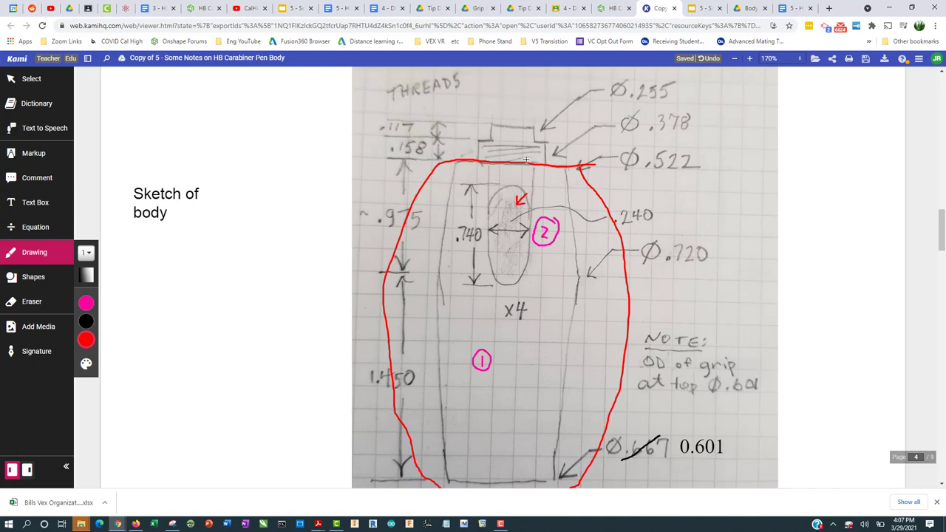
{"action": "mouse_move", "coordinate": [562, 132]}
{"action": "left_mouse_down"}
{"action": "mouse_move", "coordinate": [543, 109]}
{"action": "mouse_move", "coordinate": [474, 126]}
{"action": "mouse_move", "coordinate": [476, 185]}
{"action": "mouse_move", "coordinate": [562, 170]}
{"action": "mouse_move", "coordinate": [570, 113]}
{"action": "left_mouse_up"}
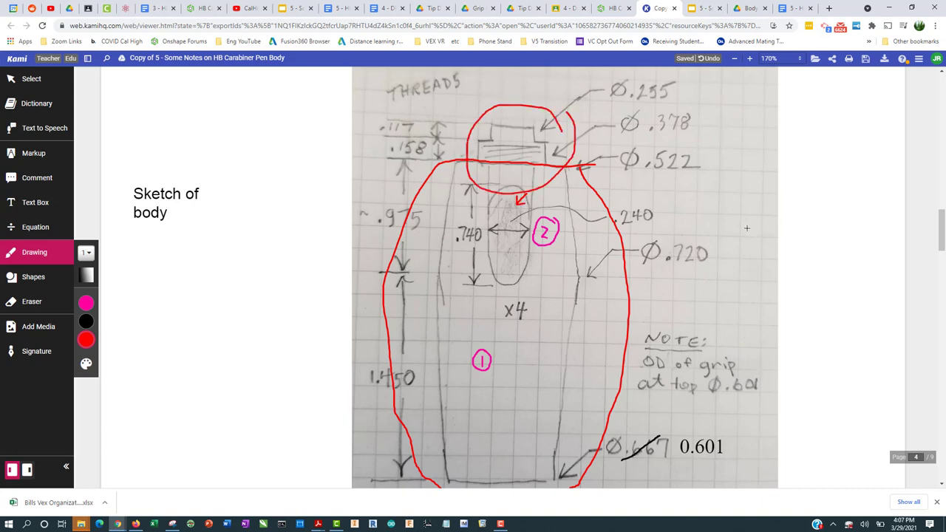
{"action": "key", "text": "alt+Tab"}
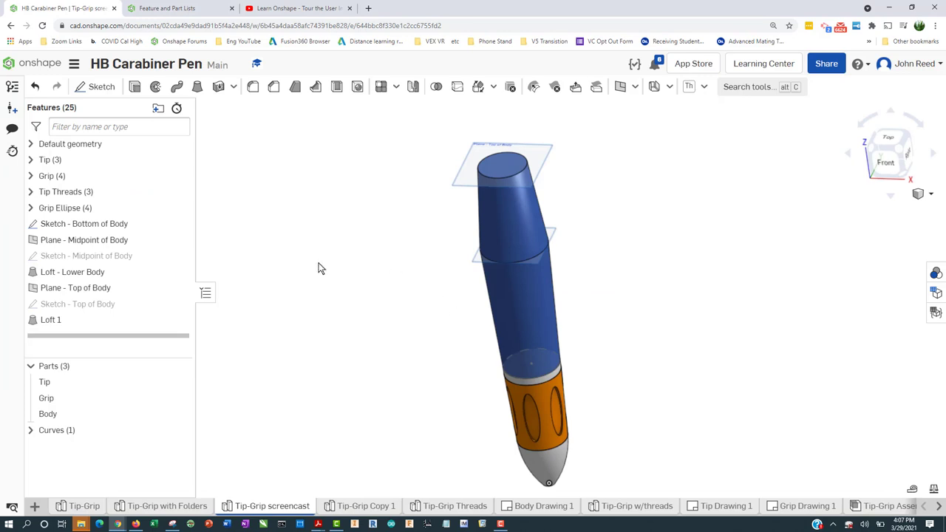
Rename Loft 1 to 'Loft - Upper Body' and briefly inspect the Grip Ellipse folder.
{"action": "right_click", "coordinate": [55, 322]}
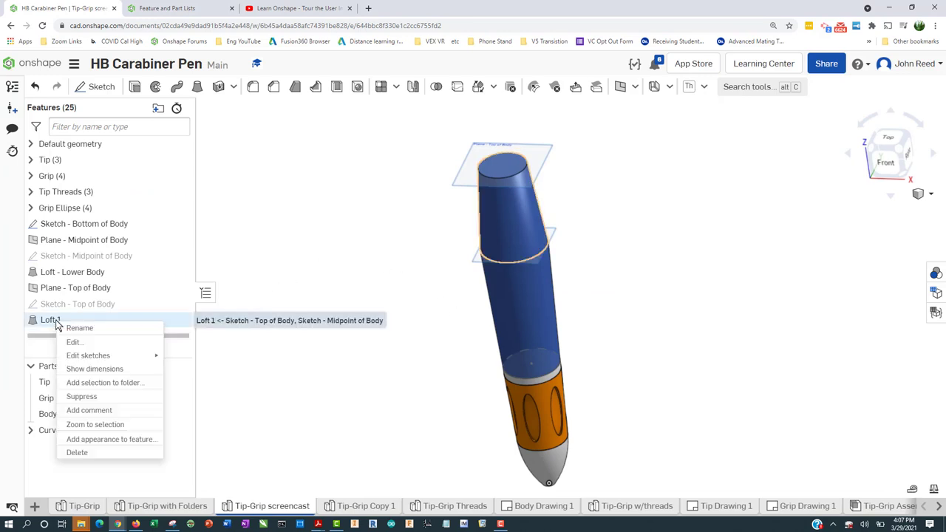
{"action": "left_click", "coordinate": [72, 328]}
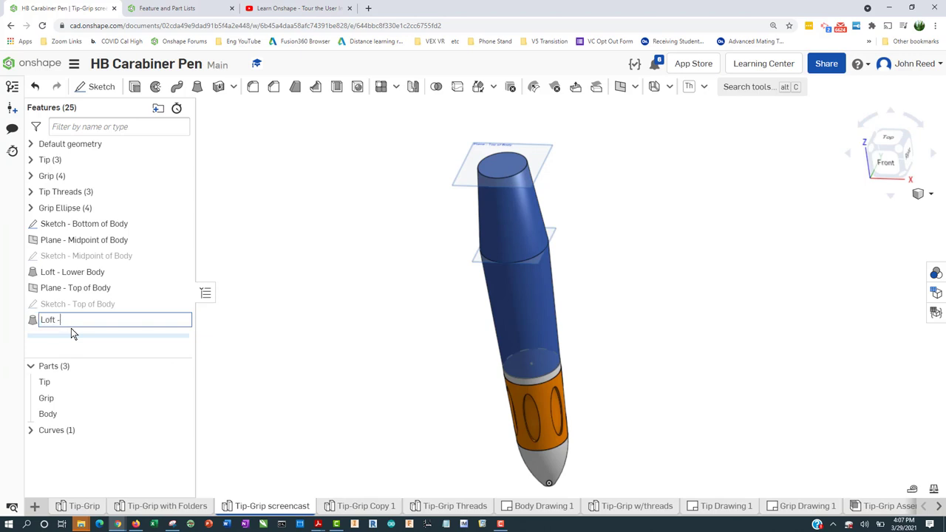
{"action": "type", "text": "Loft - Upper Body"}
{"action": "key", "text": "Return"}
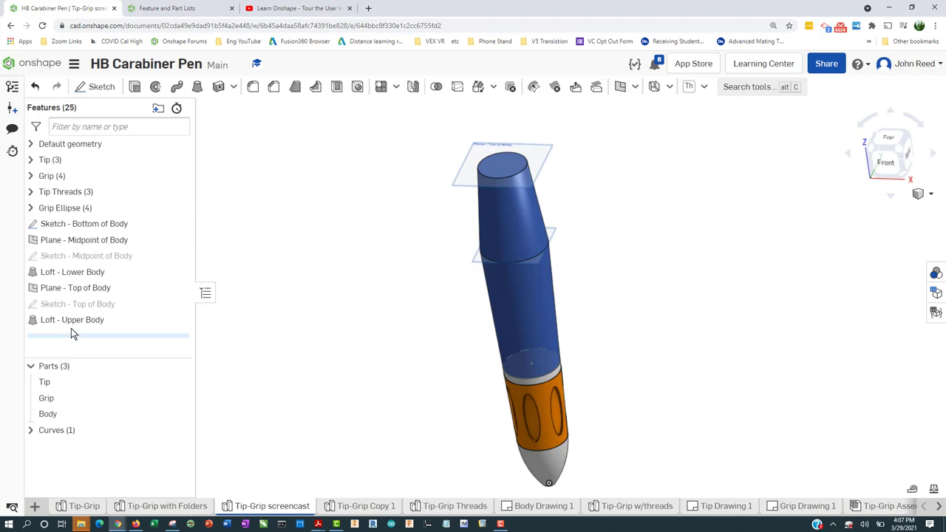
{"action": "left_click", "coordinate": [30, 209]}
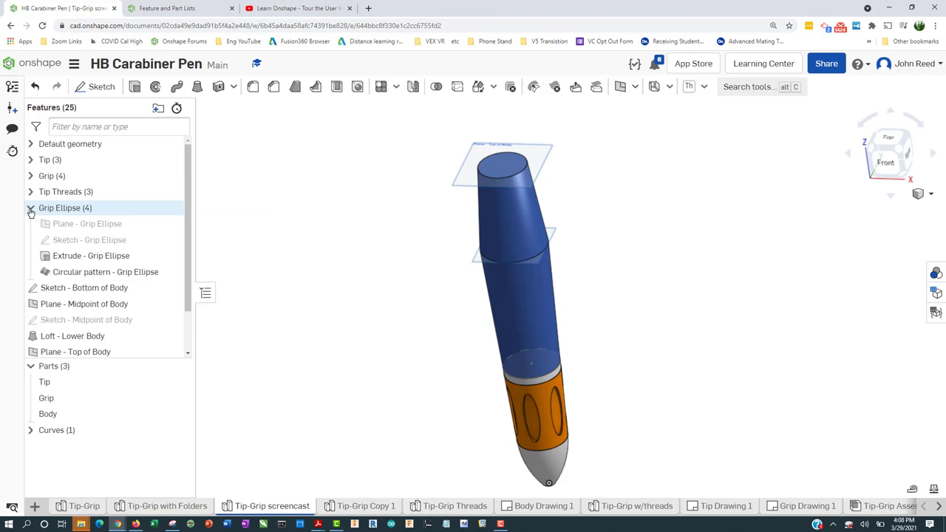
{"action": "left_click", "coordinate": [31, 209]}
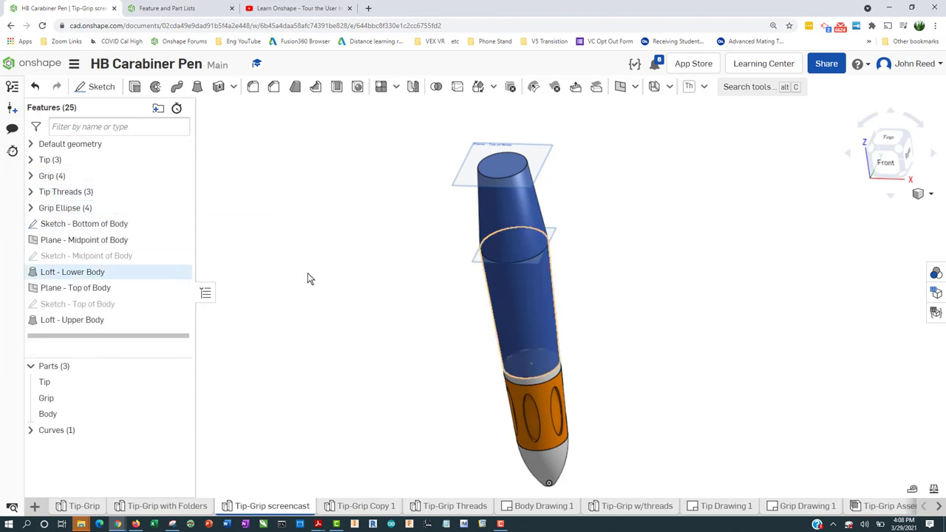
Start a new sketch on the upper body loft's top face, then bring up the Kami notes.
{"action": "left_click", "coordinate": [103, 86]}
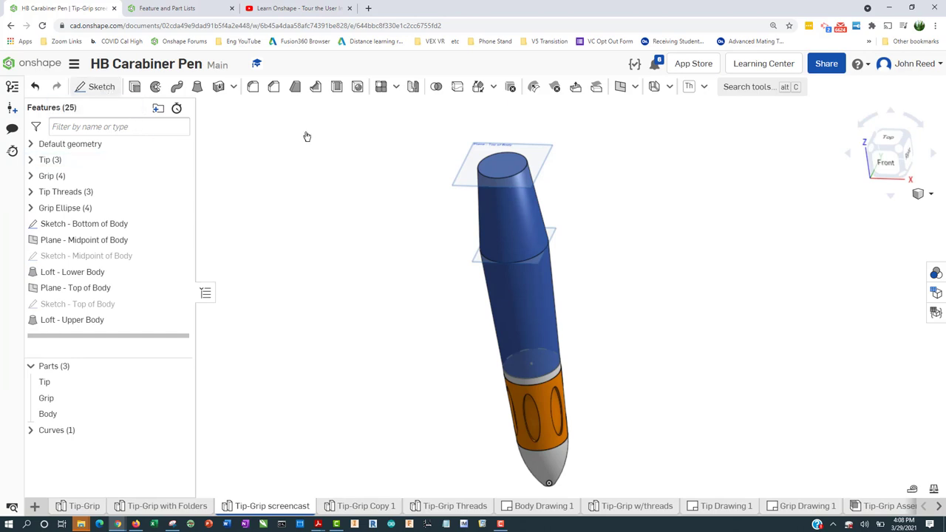
{"action": "left_click", "coordinate": [504, 170]}
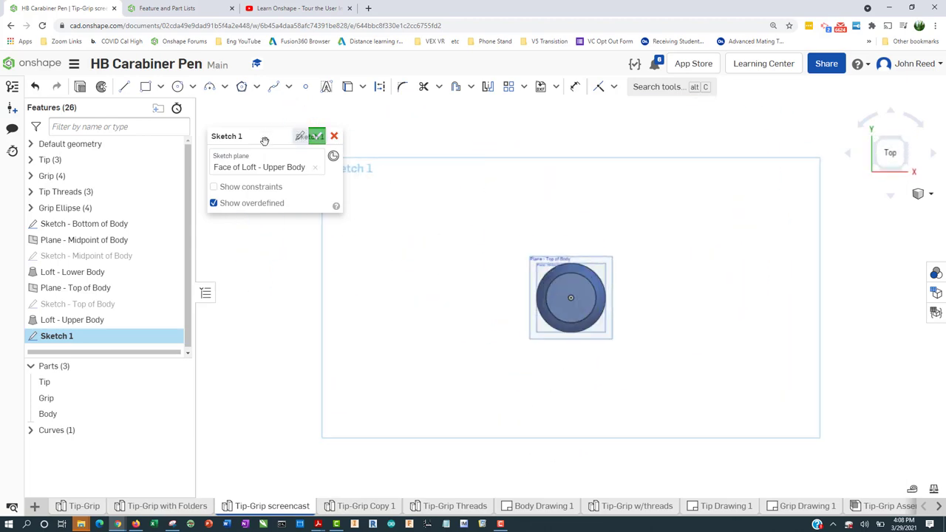
{"action": "key", "text": "alt+Tab"}
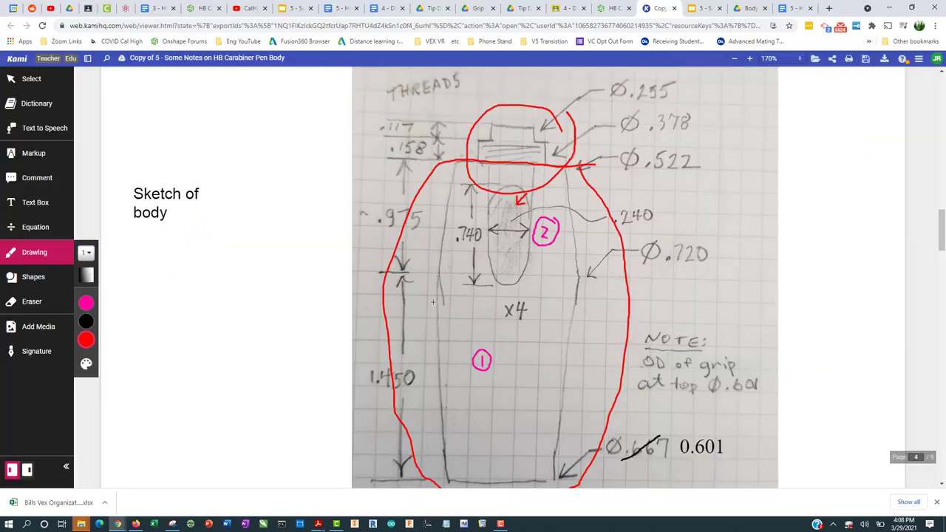
Replace old markup with red marks on Ø.378, .158, the thread base, and a BOSS label.
{"action": "left_click", "coordinate": [55, 303]}
{"action": "mouse_move", "coordinate": [589, 204]}
{"action": "left_mouse_down"}
{"action": "mouse_move", "coordinate": [542, 181]}
{"action": "mouse_move", "coordinate": [550, 192]}
{"action": "mouse_move", "coordinate": [514, 194]}
{"action": "mouse_move", "coordinate": [531, 194]}
{"action": "mouse_move", "coordinate": [527, 167]}
{"action": "left_mouse_up"}
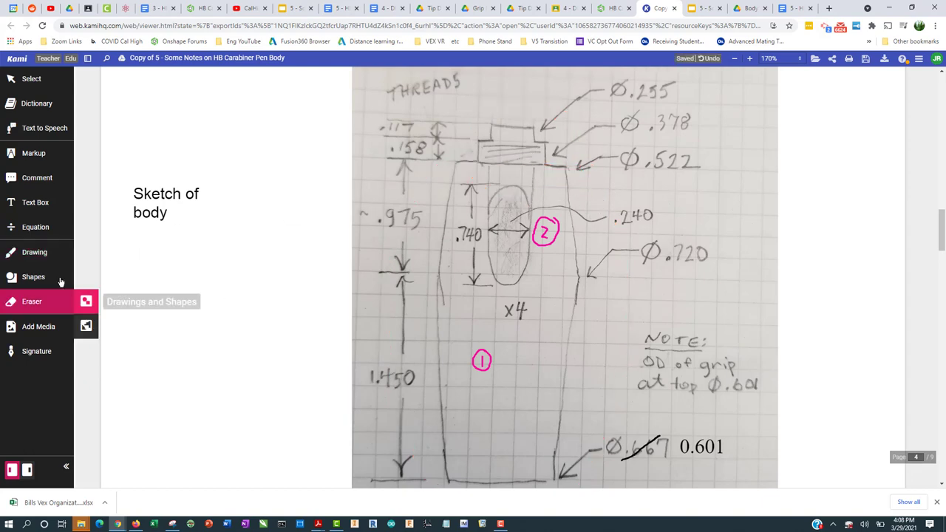
{"action": "left_click", "coordinate": [44, 258]}
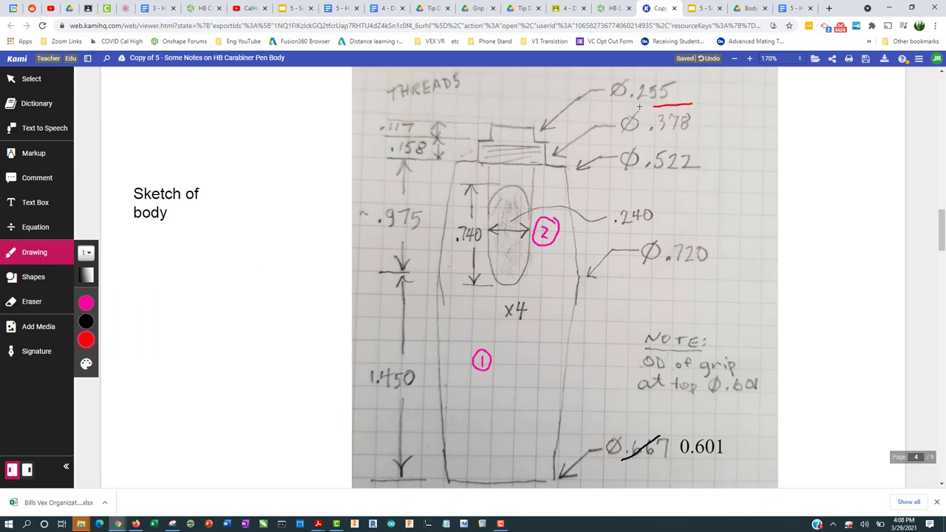
{"action": "mouse_move", "coordinate": [637, 107]}
{"action": "left_mouse_down"}
{"action": "mouse_move", "coordinate": [613, 122]}
{"action": "mouse_move", "coordinate": [619, 134]}
{"action": "mouse_move", "coordinate": [687, 135]}
{"action": "mouse_move", "coordinate": [697, 105]}
{"action": "left_mouse_up"}
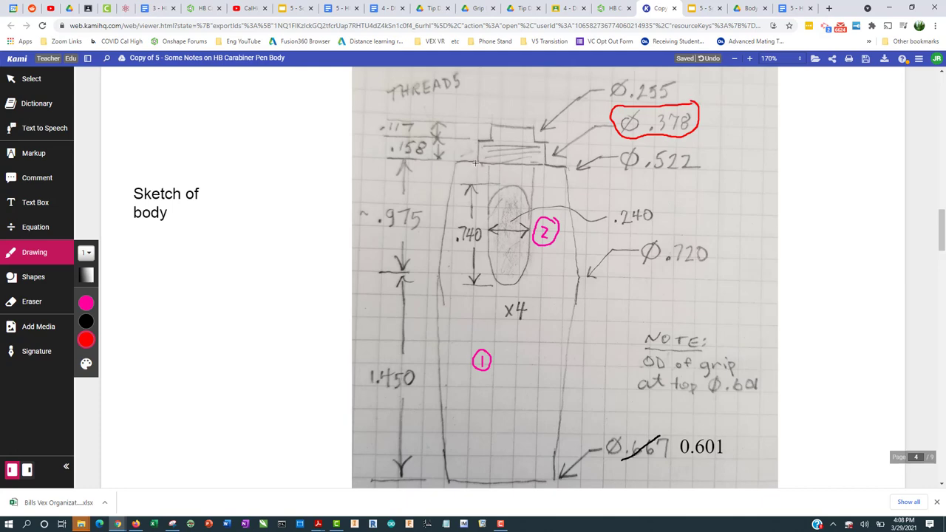
{"action": "left_click_drag", "start_coordinate": [493, 141], "coordinate": [538, 142]}
{"action": "left_click_drag", "start_coordinate": [475, 163], "coordinate": [454, 162]}
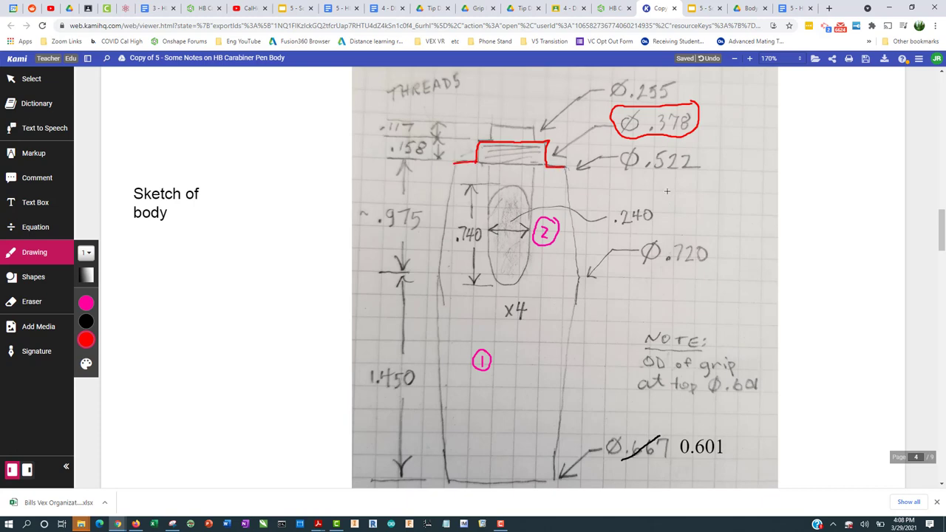
{"action": "left_click_drag", "start_coordinate": [669, 190], "coordinate": [672, 200]}
{"action": "mouse_move", "coordinate": [435, 139]}
{"action": "left_mouse_down"}
{"action": "mouse_move", "coordinate": [383, 140]}
{"action": "mouse_move", "coordinate": [381, 159]}
{"action": "mouse_move", "coordinate": [439, 161]}
{"action": "left_mouse_up"}
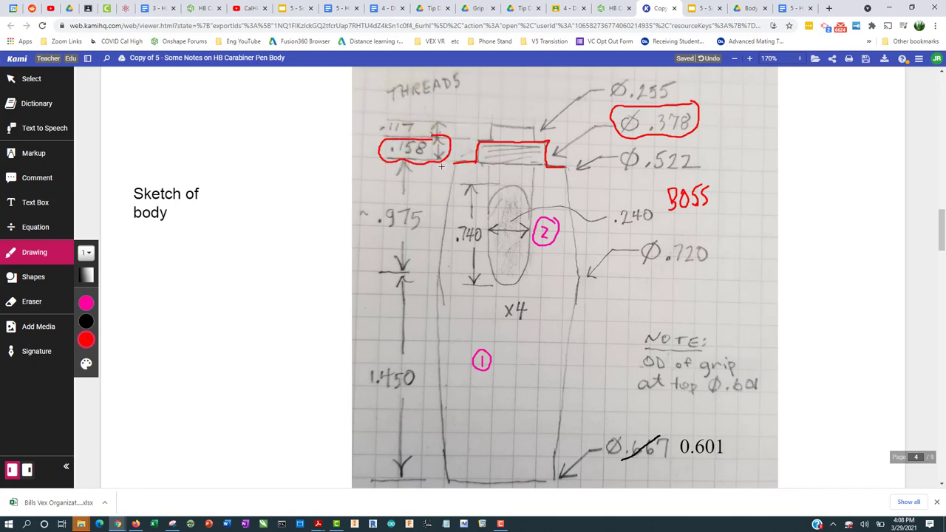
Draw a Ø0.378 circle centred on the upper body's top face.
{"action": "key", "text": "alt+Tab"}
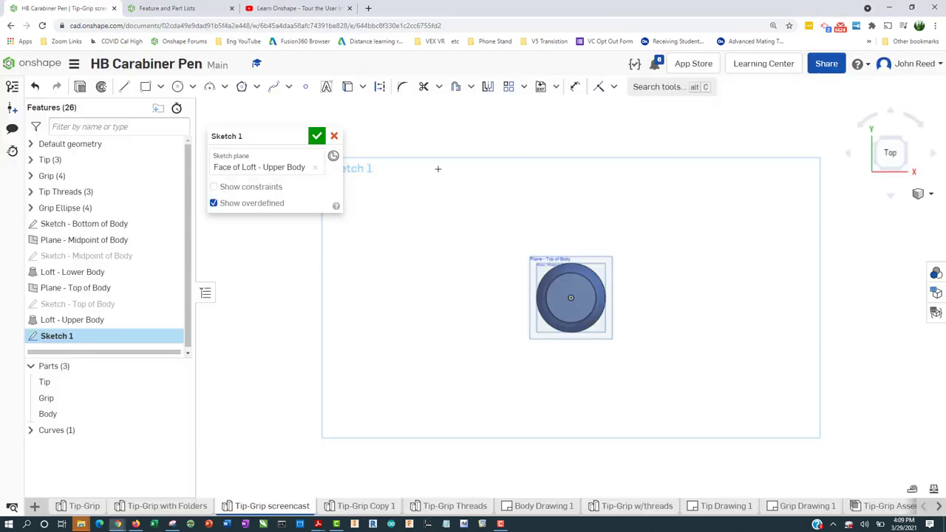
{"action": "left_click", "coordinate": [574, 86]}
{"action": "key", "text": "Escape"}
{"action": "key", "text": "shift+7"}
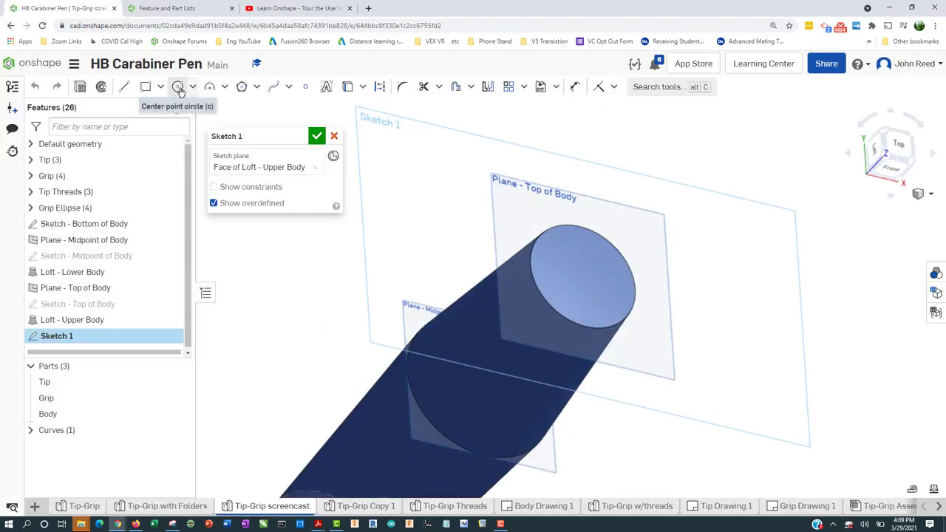
{"action": "key", "text": "n"}
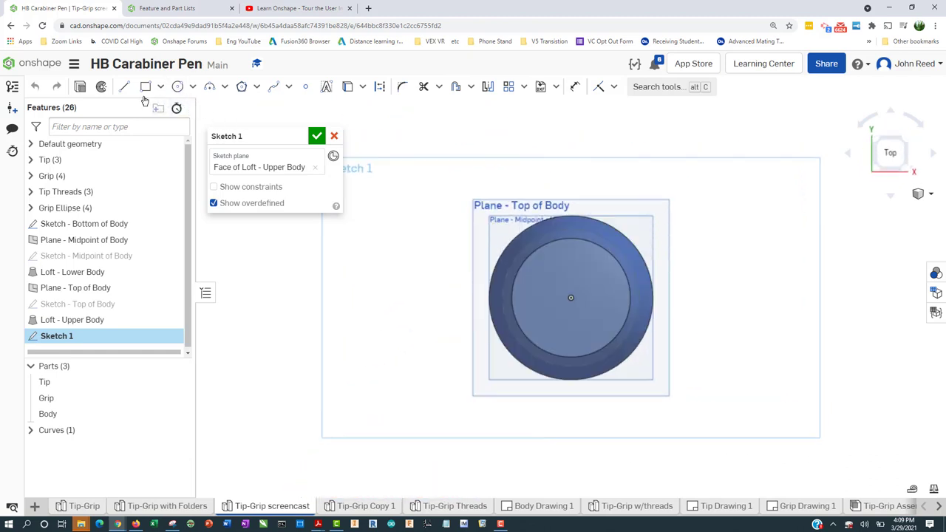
{"action": "left_click", "coordinate": [180, 86]}
{"action": "left_click", "coordinate": [570, 298]}
{"action": "key", "text": "Tab"}
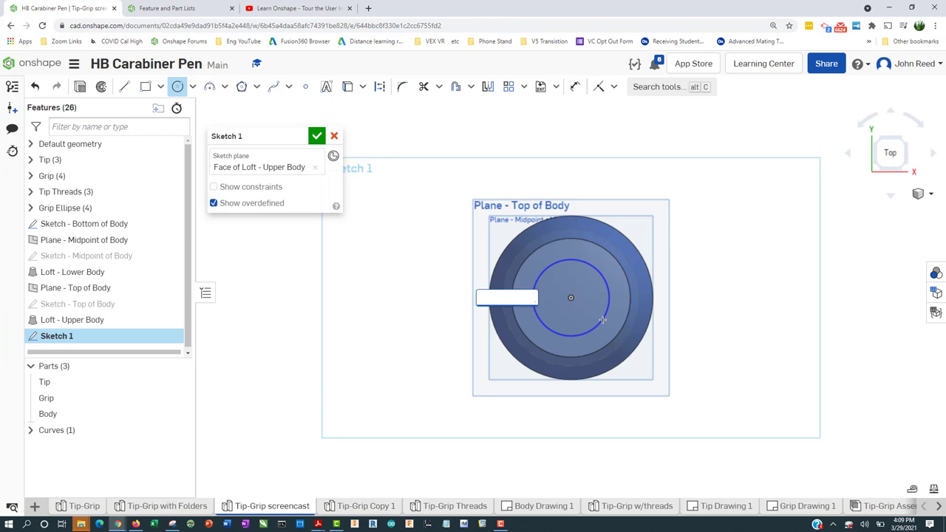
{"action": "key", "text": "Return"}
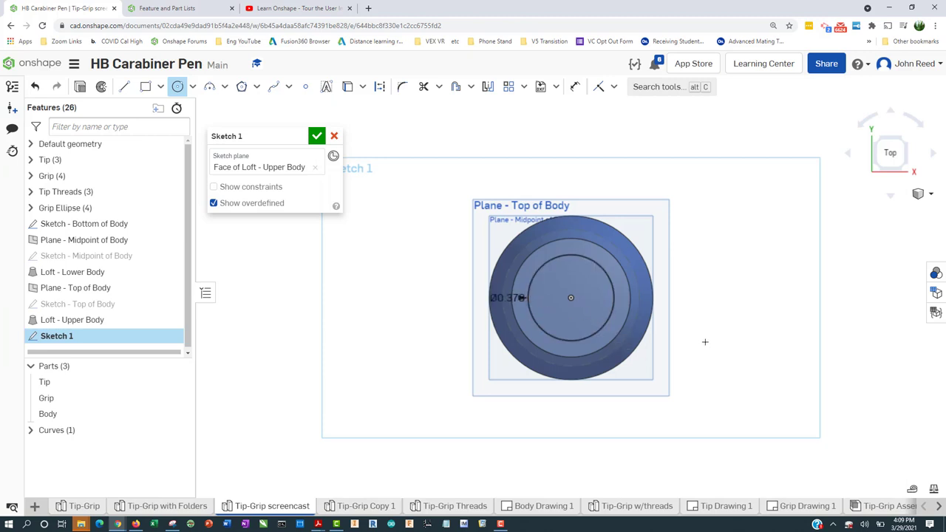
{"action": "right_click_drag", "start_coordinate": [705, 336], "coordinate": [711, 317]}
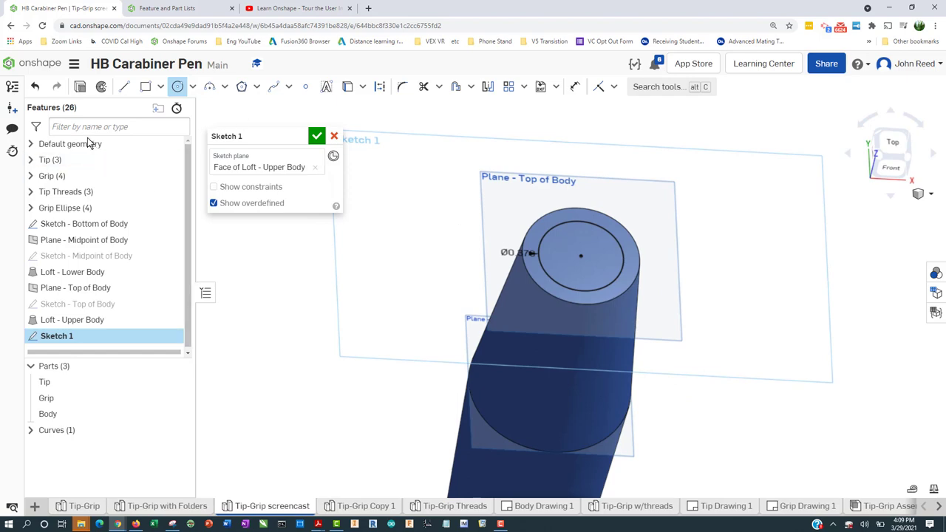
Extrude the inner circle 0.158 in as Add to create the first boss.
{"action": "left_click", "coordinate": [79, 86]}
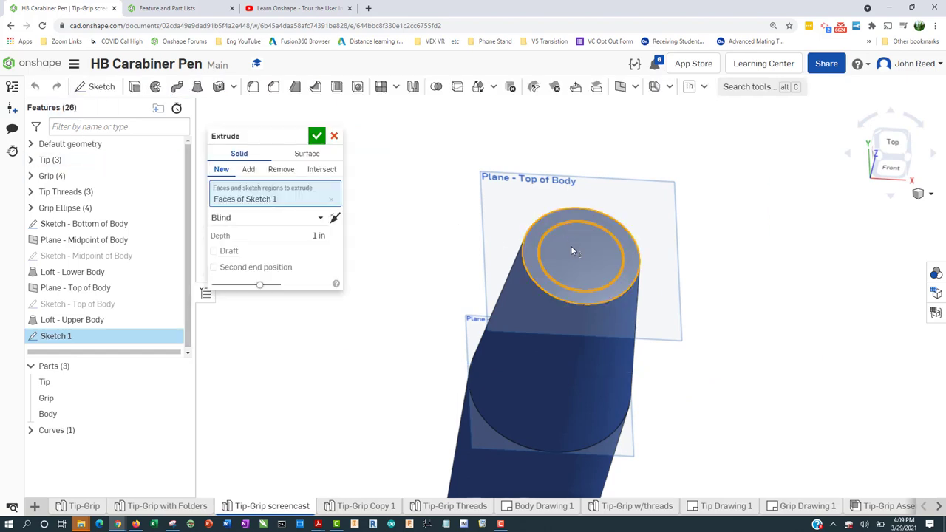
{"action": "left_click", "coordinate": [570, 250]}
{"action": "key", "text": "alt+Tab"}
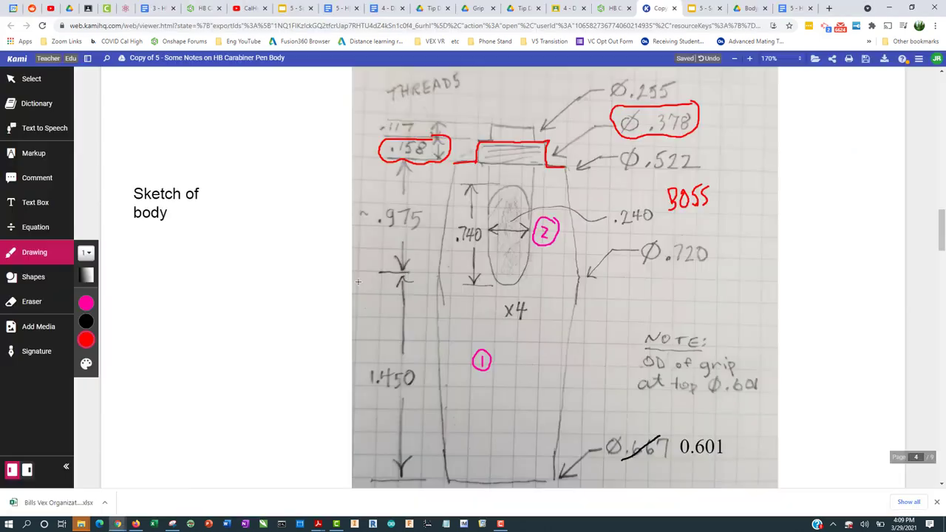
{"action": "key", "text": "alt+Tab"}
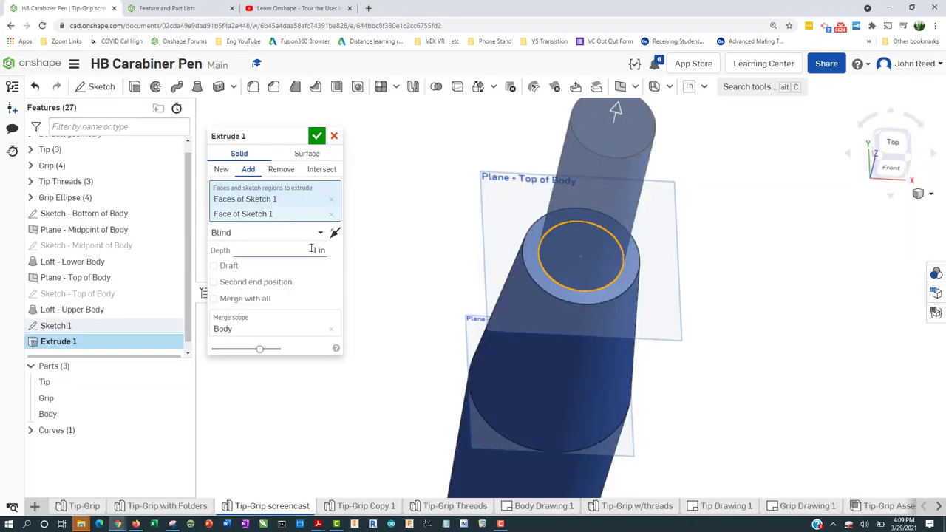
{"action": "key", "text": "BackSpace"}
{"action": "key", "text": "Return"}
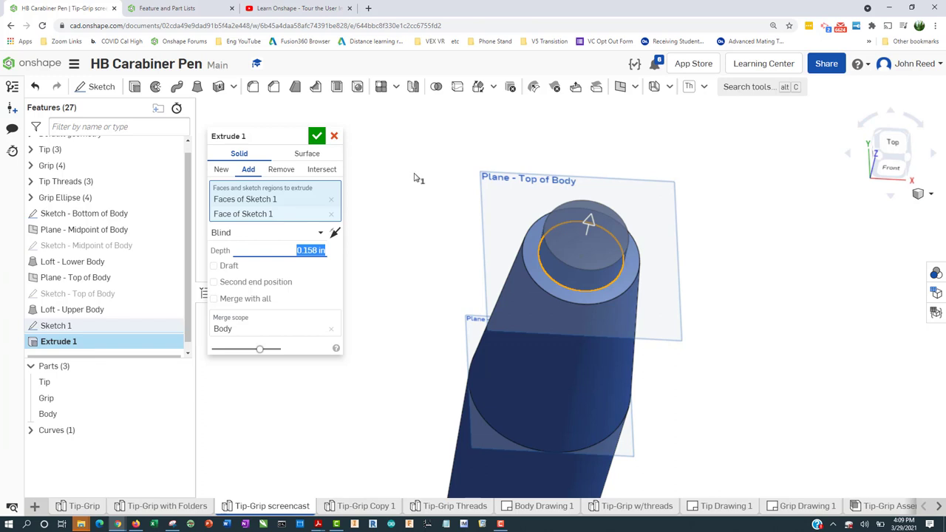
{"action": "left_click", "coordinate": [317, 136]}
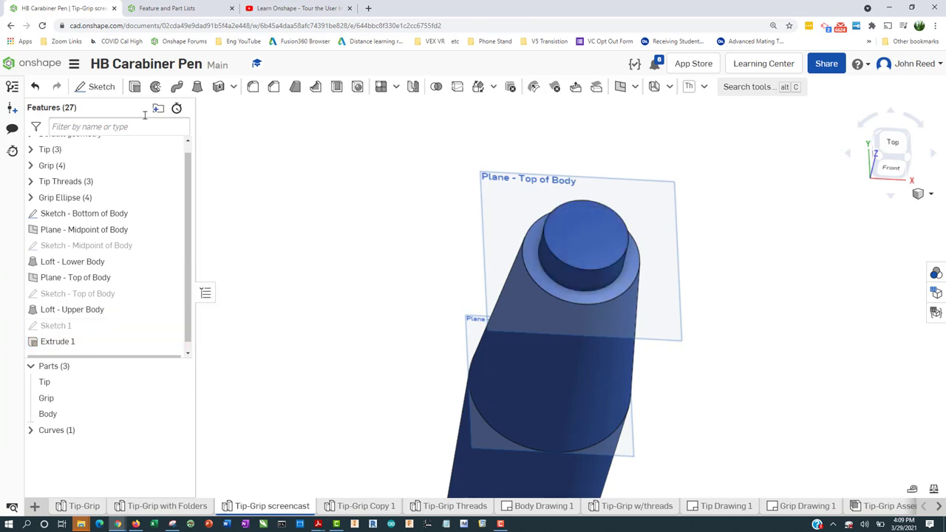
Sketch a centred circle on the first boss's top face with diameter 0.255.
{"action": "left_click", "coordinate": [100, 87]}
{"action": "left_click", "coordinate": [581, 246]}
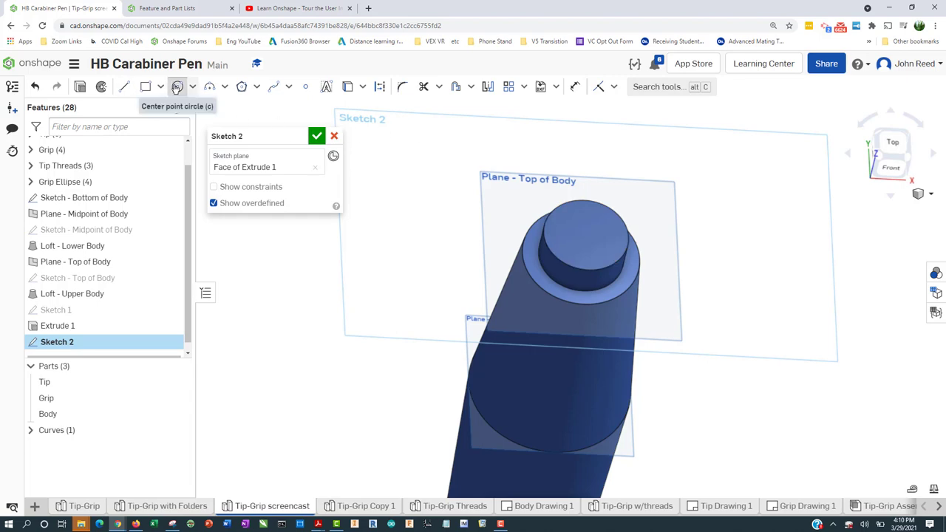
{"action": "left_click", "coordinate": [177, 86]}
{"action": "left_click", "coordinate": [587, 233]}
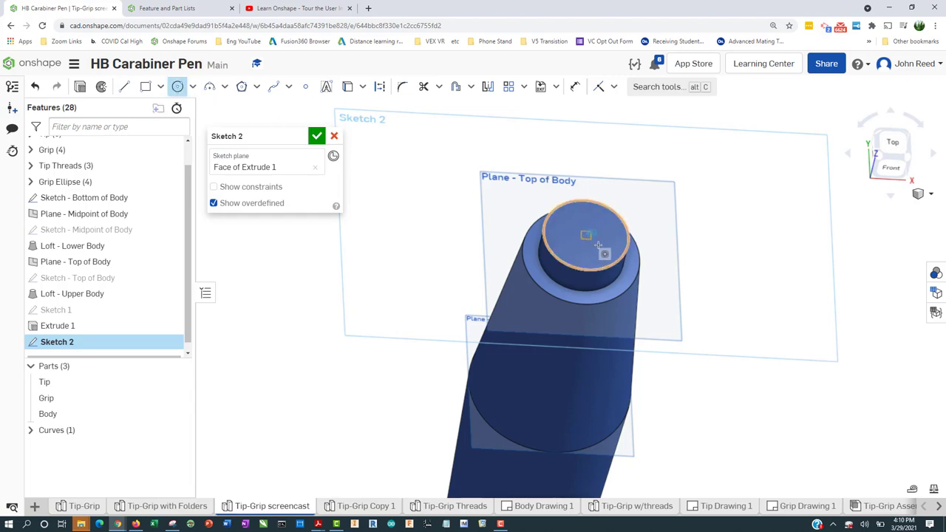
{"action": "key", "text": "alt+Tab"}
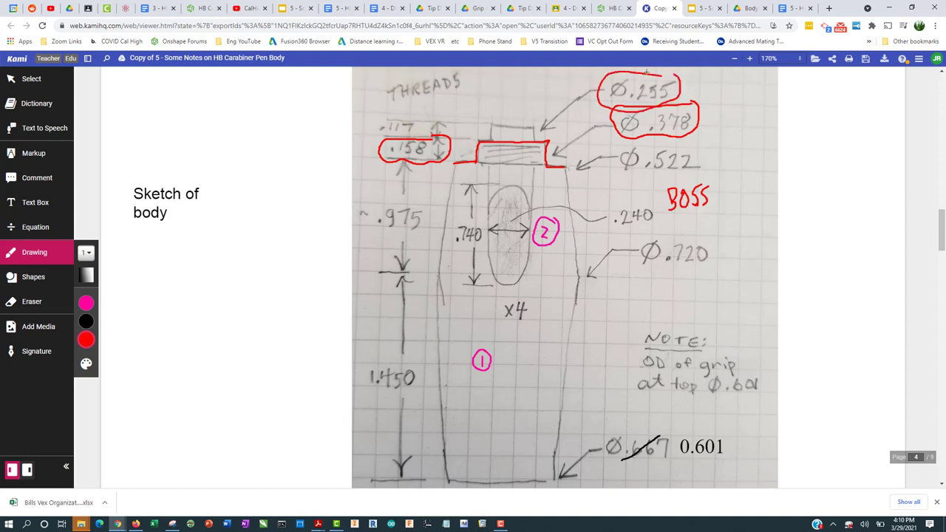
{"action": "key", "text": "alt+Tab"}
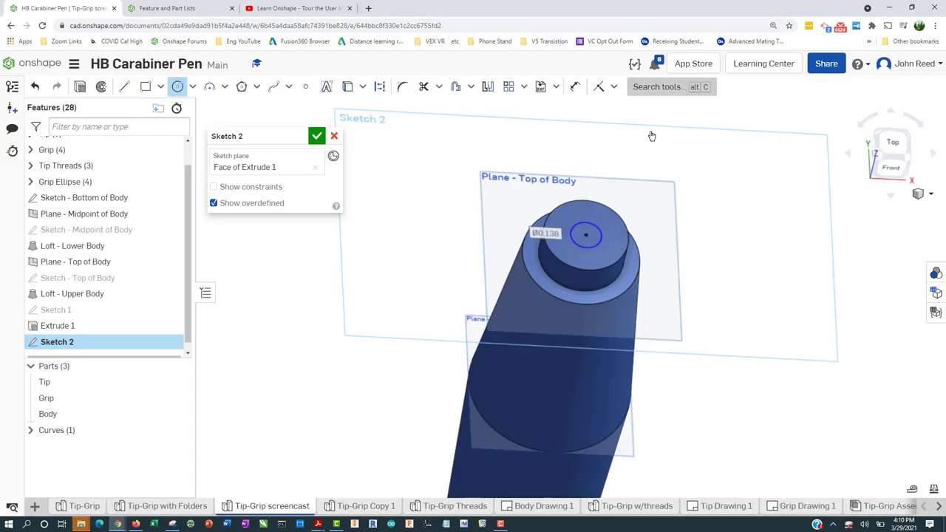
{"action": "double_click", "coordinate": [555, 233]}
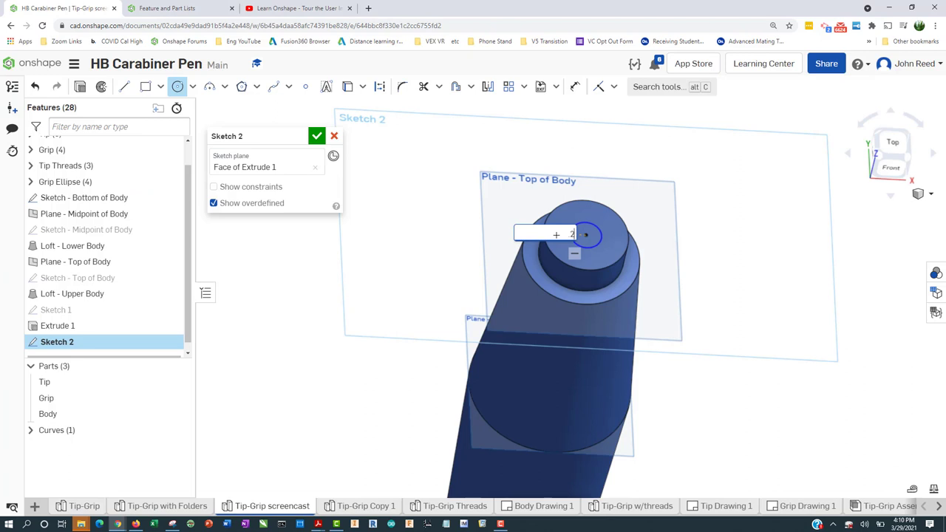
{"action": "type", "text": ".2"}
{"action": "key", "text": "Return"}
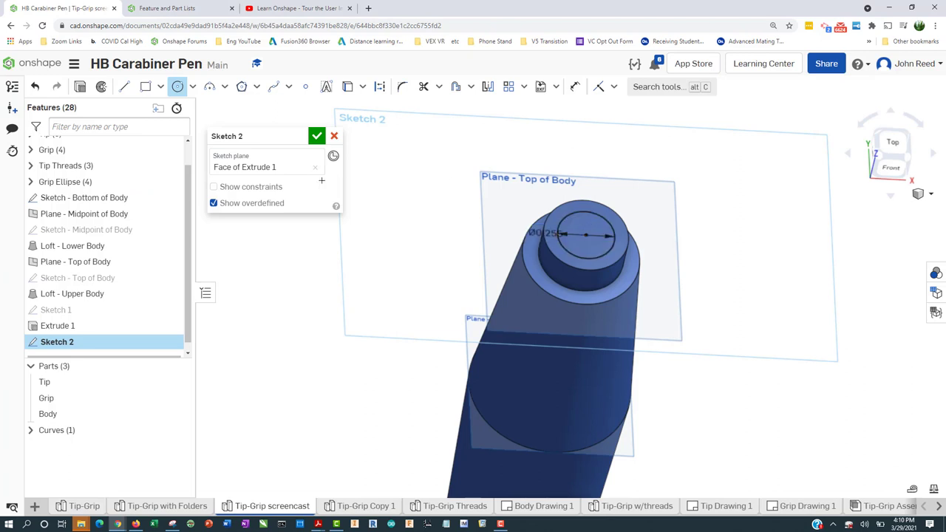
Extrude the Ø0.255 circle 0.117 in tall as Extrude 2, marking .117 in Kami.
{"action": "left_click", "coordinate": [317, 135]}
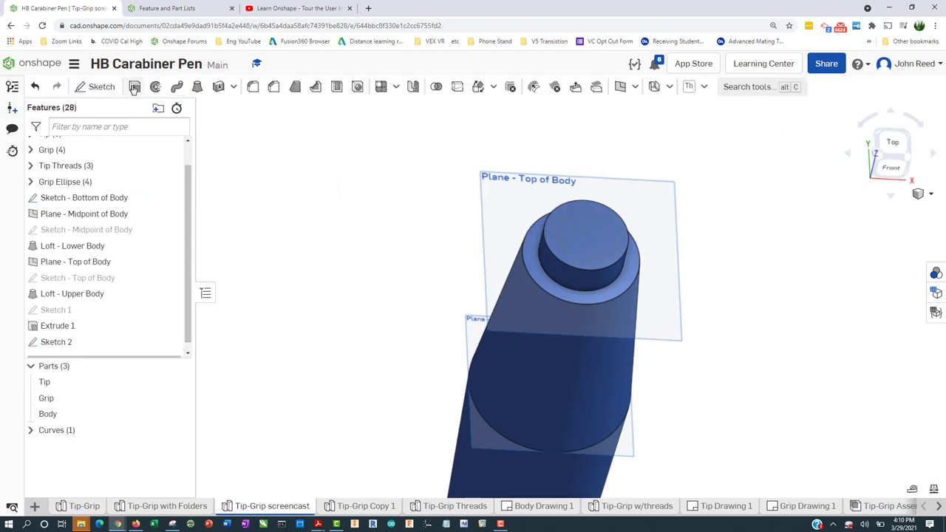
{"action": "key", "text": "shift+e"}
{"action": "left_click", "coordinate": [589, 240]}
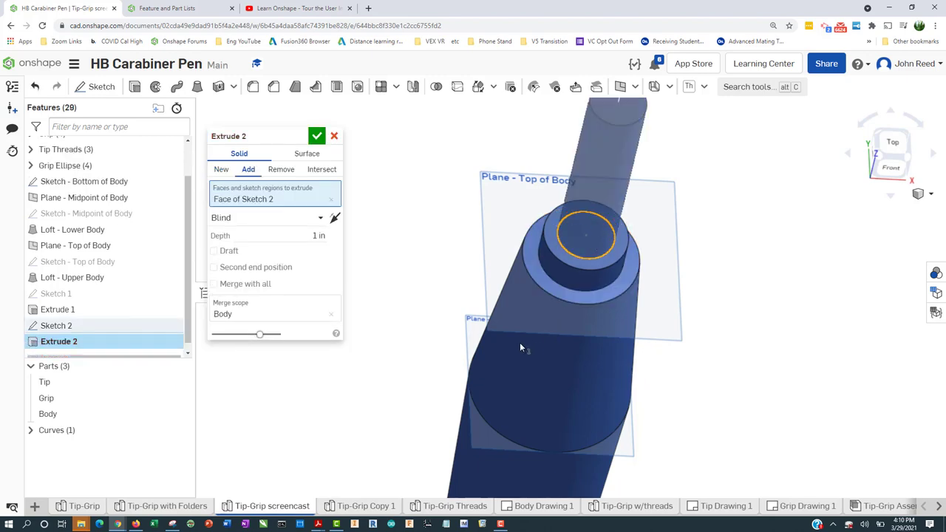
{"action": "key", "text": "alt+Tab"}
{"action": "mouse_move", "coordinate": [430, 120]}
{"action": "left_mouse_down"}
{"action": "mouse_move", "coordinate": [368, 114]}
{"action": "mouse_move", "coordinate": [375, 139]}
{"action": "mouse_move", "coordinate": [429, 114]}
{"action": "left_mouse_up"}
{"action": "key", "text": "alt+Tab"}
{"action": "left_click", "coordinate": [317, 235]}
{"action": "type", "text": ".117"}
{"action": "key", "text": "Return"}
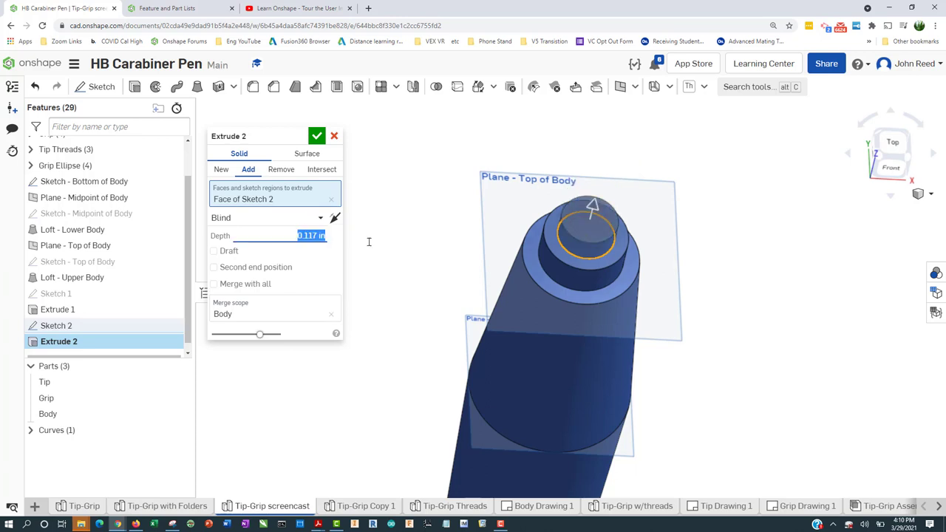
{"action": "left_click", "coordinate": [316, 136]}
{"action": "key", "text": "Down"}
{"action": "key", "text": "Down"}
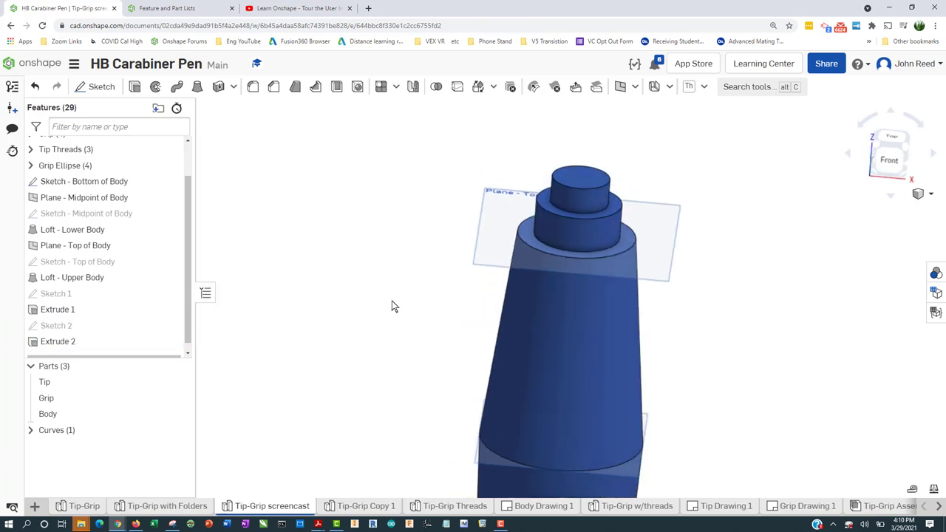
{"action": "key", "text": "shift+7"}
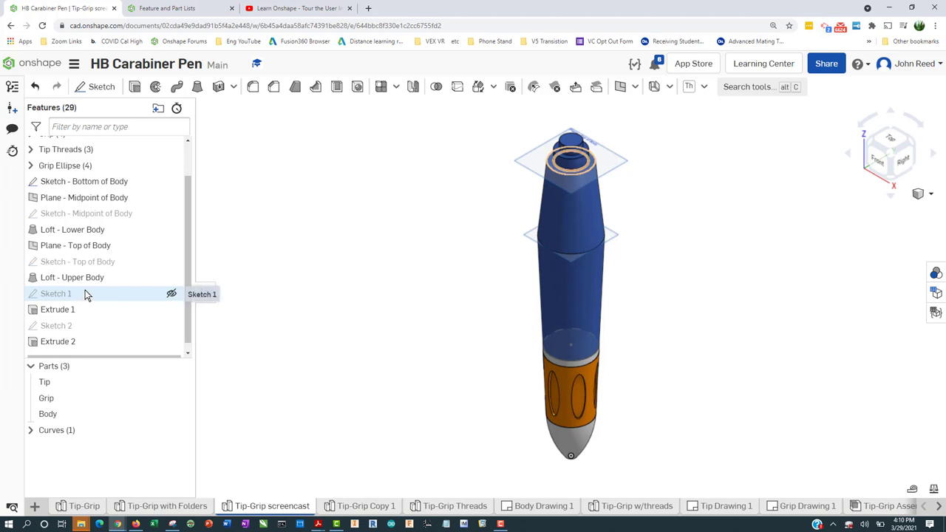
Rename Sketch 1 and Extrude 1 to 'Sketch/Extrude - Threaded Boss on Body'.
{"action": "right_click", "coordinate": [85, 293]}
{"action": "left_click", "coordinate": [92, 298]}
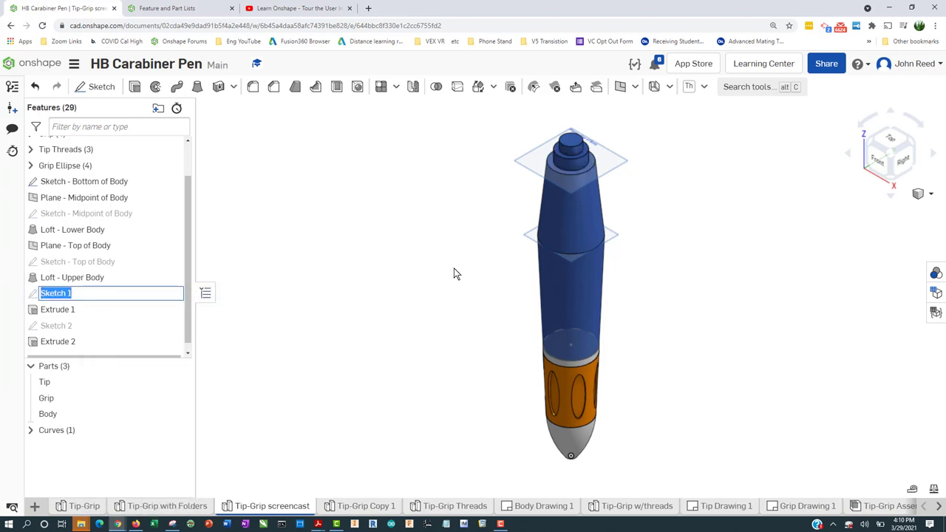
{"action": "key", "text": "End"}
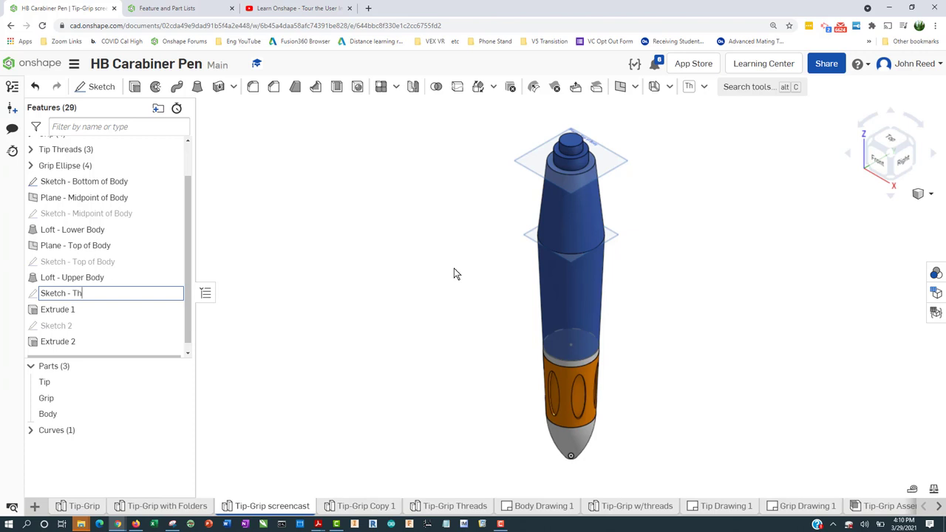
{"action": "key", "text": "BackSpace"}
{"action": "type", "text": "readed Boss on Body"}
{"action": "key", "text": "Return"}
{"action": "scroll", "coordinate": [454, 273], "scroll_direction": "up", "scroll_amount": 1}
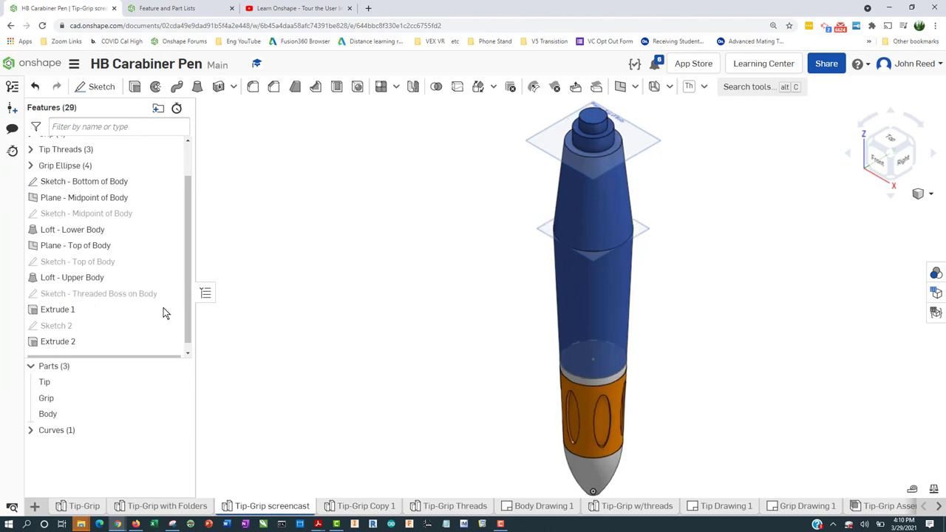
{"action": "right_click", "coordinate": [107, 310]}
{"action": "left_click", "coordinate": [111, 315]}
{"action": "left_click", "coordinate": [89, 309]}
{"action": "type", "text": "- Threaded Bo"}
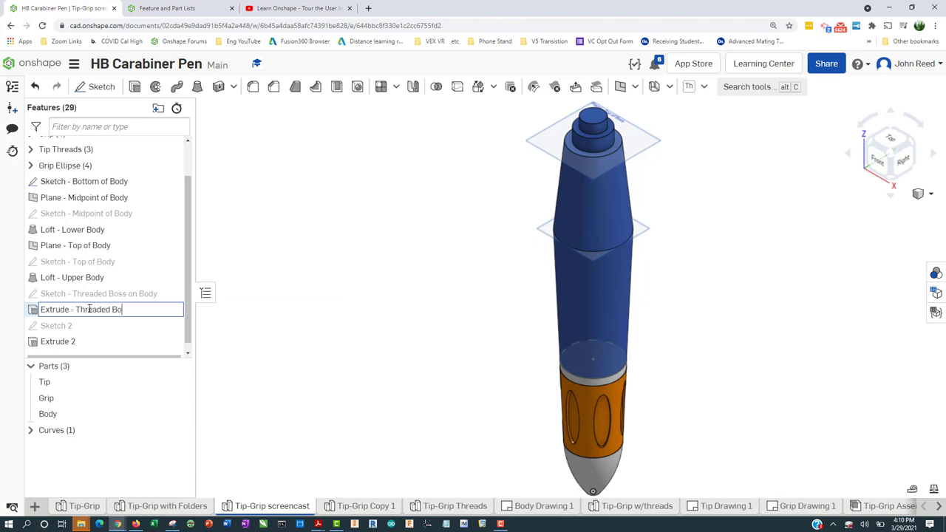
{"action": "type", "text": "ss on Body"}
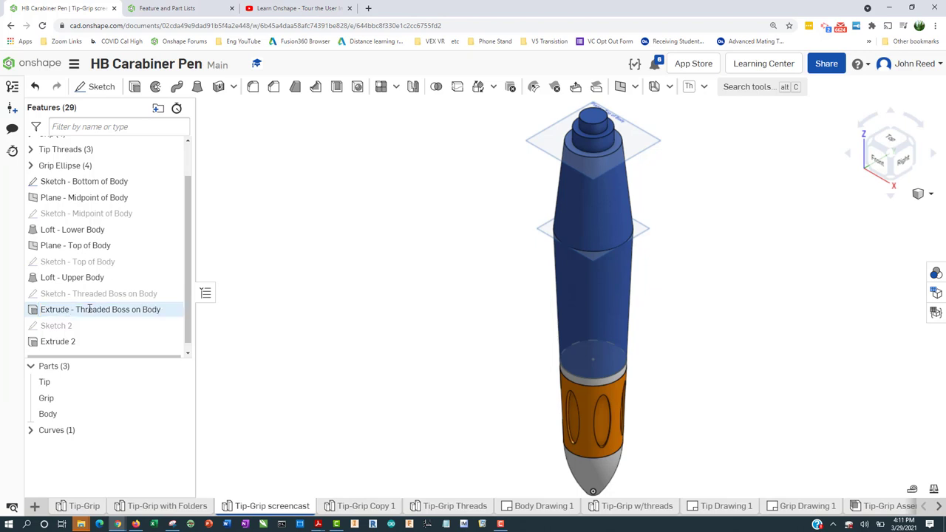
{"action": "key", "text": "Return"}
Rename Sketch 2 and Extrude 2 to 'Sketch/Extrude - Top Boss on Body'.
{"action": "right_click", "coordinate": [88, 330]}
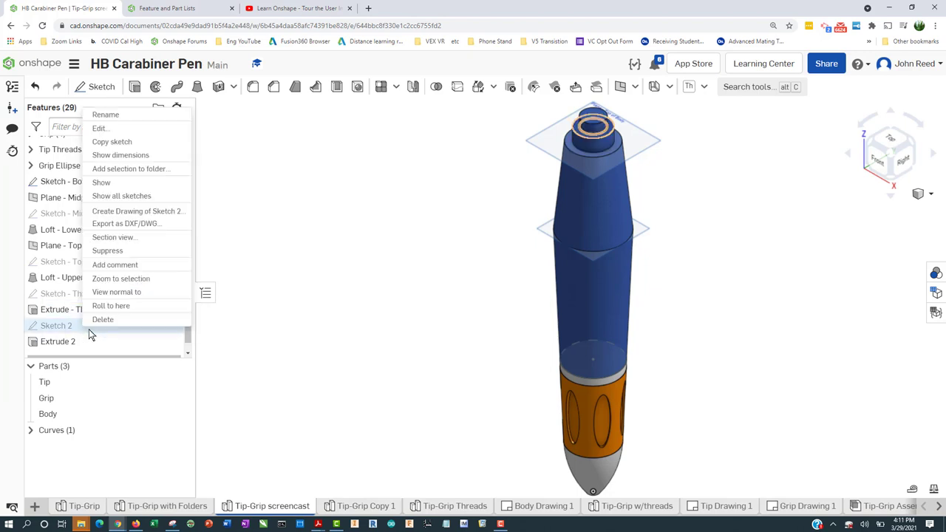
{"action": "left_click", "coordinate": [106, 115]}
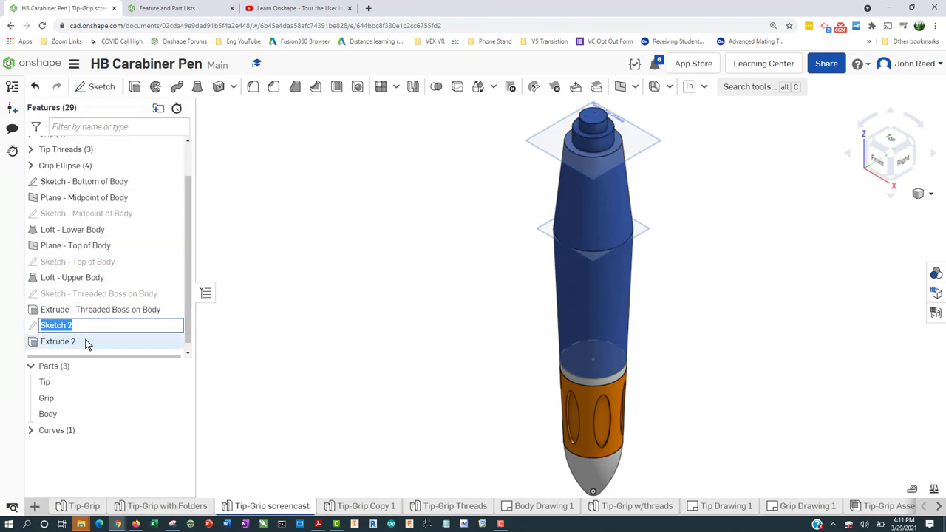
{"action": "left_click", "coordinate": [78, 325]}
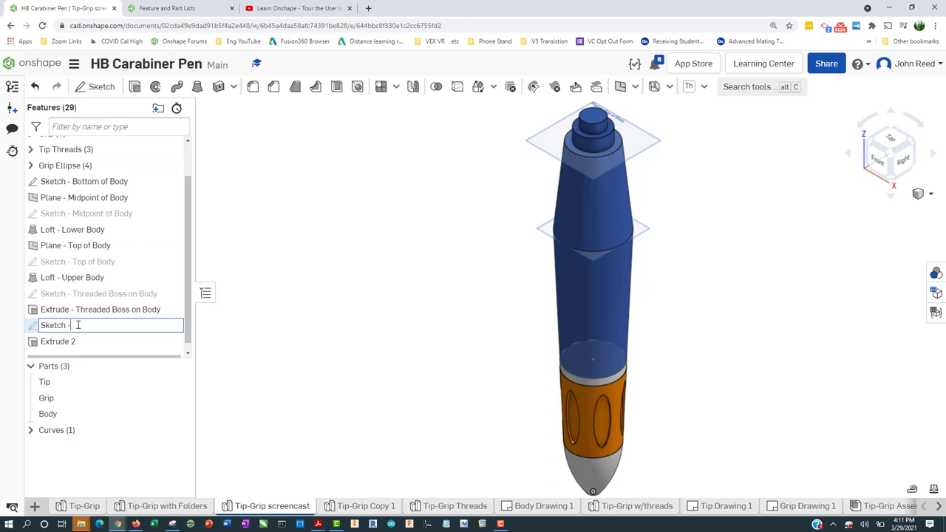
{"action": "type", "text": "- Tip Boss on Body"}
{"action": "key", "text": "Return"}
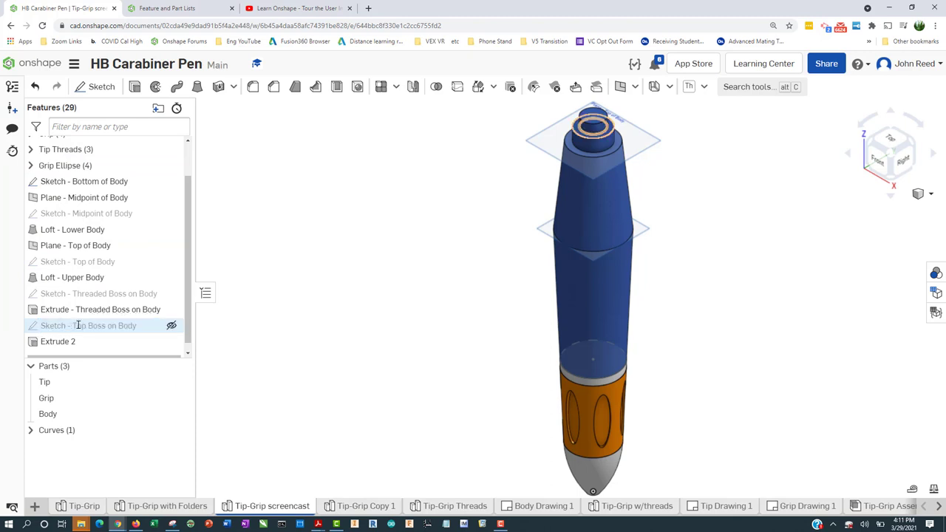
{"action": "right_click", "coordinate": [81, 342]}
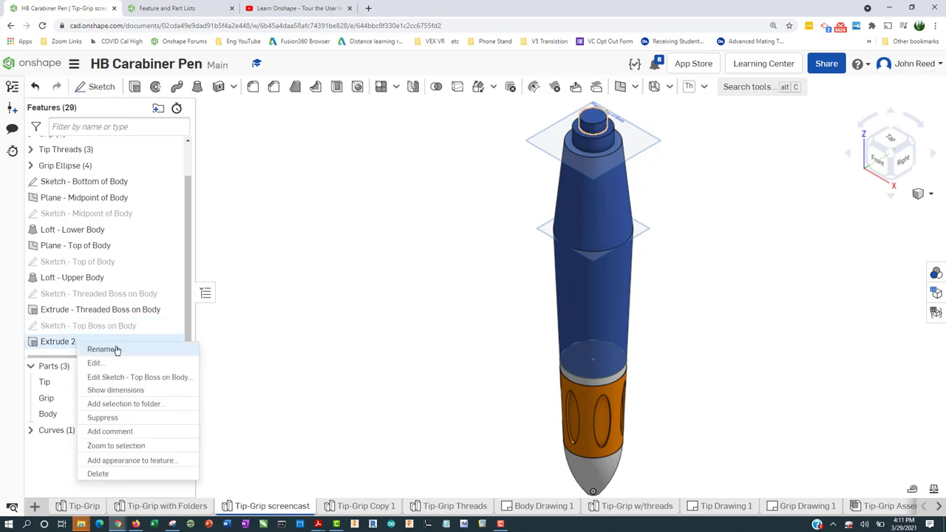
{"action": "left_click", "coordinate": [116, 348]}
{"action": "left_click", "coordinate": [119, 341]}
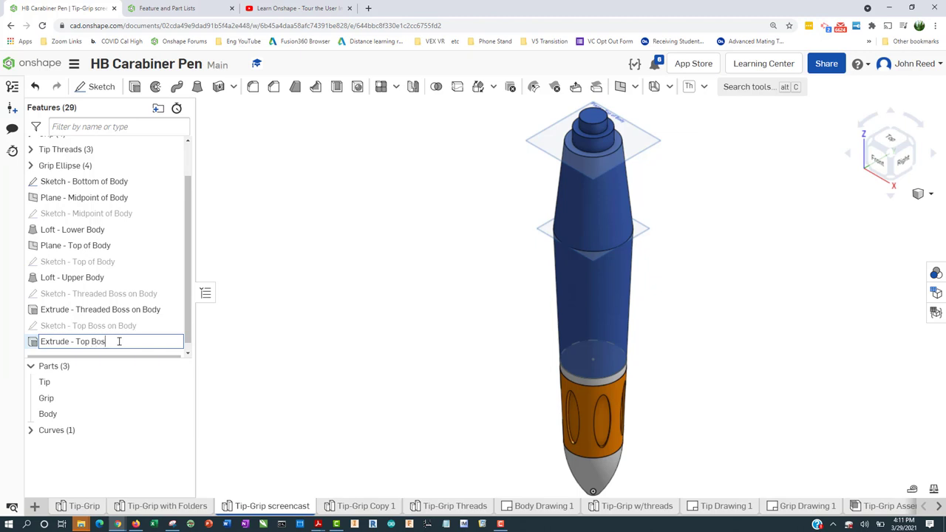
{"action": "type", "text": "Body"}
{"action": "key", "text": "Return"}
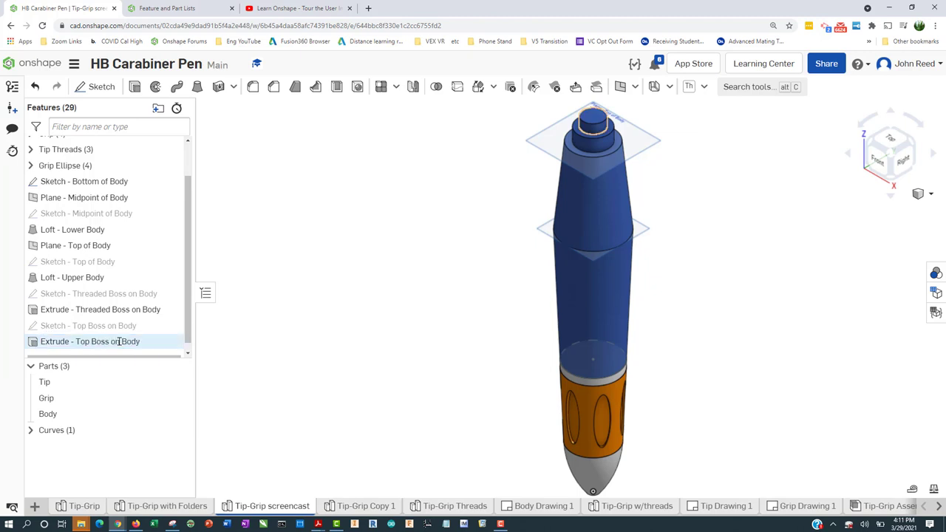
{"action": "left_click", "coordinate": [477, 307]}
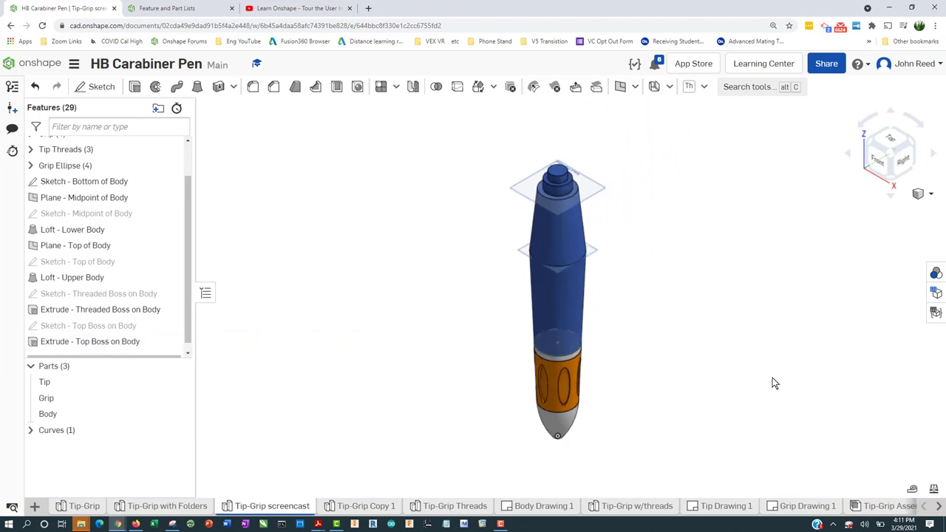
Hide the Grip and Tip parts so only the blue pen Body stays visible.
{"action": "key", "text": "shift+1"}
{"action": "right_click_drag", "start_coordinate": [796, 356], "coordinate": [806, 329]}
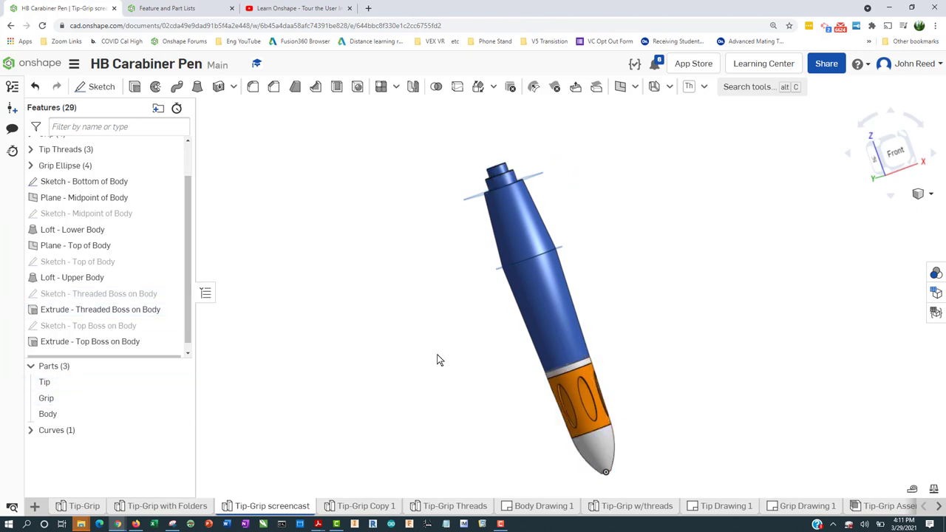
{"action": "right_click_drag", "start_coordinate": [436, 357], "coordinate": [392, 380]}
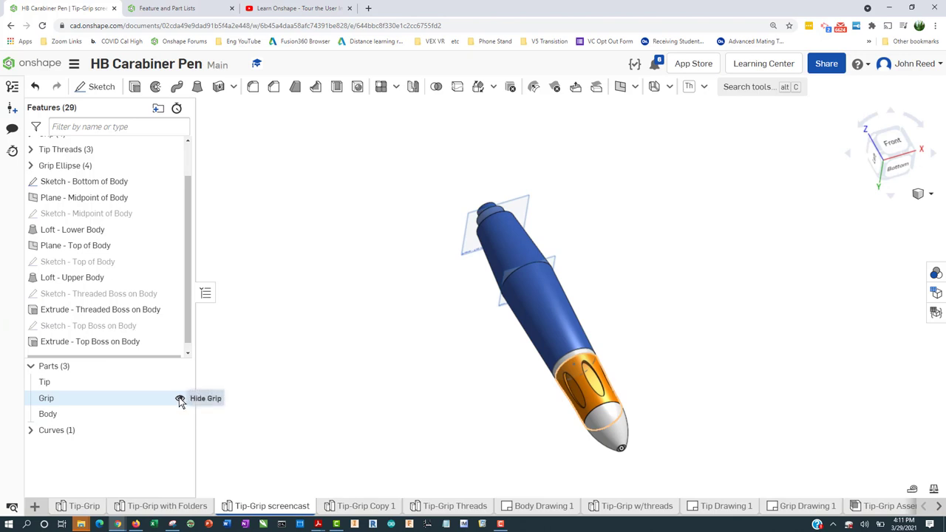
{"action": "left_click", "coordinate": [180, 400]}
{"action": "left_click", "coordinate": [181, 382]}
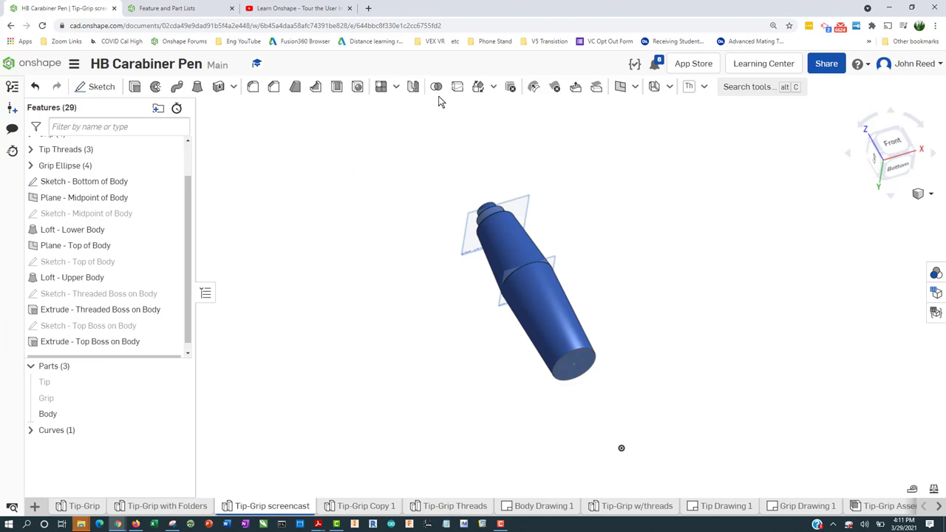
Shell the pen body with 0.025 in thickness, removing its bottom face.
{"action": "left_click", "coordinate": [336, 87]}
{"action": "left_click", "coordinate": [584, 368]}
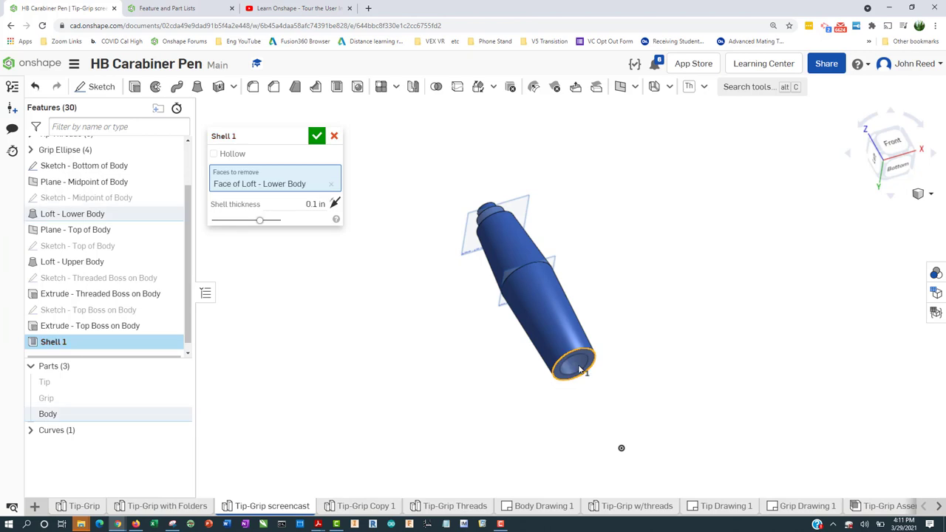
{"action": "left_click", "coordinate": [307, 207]}
{"action": "key", "text": "BackSpace"}
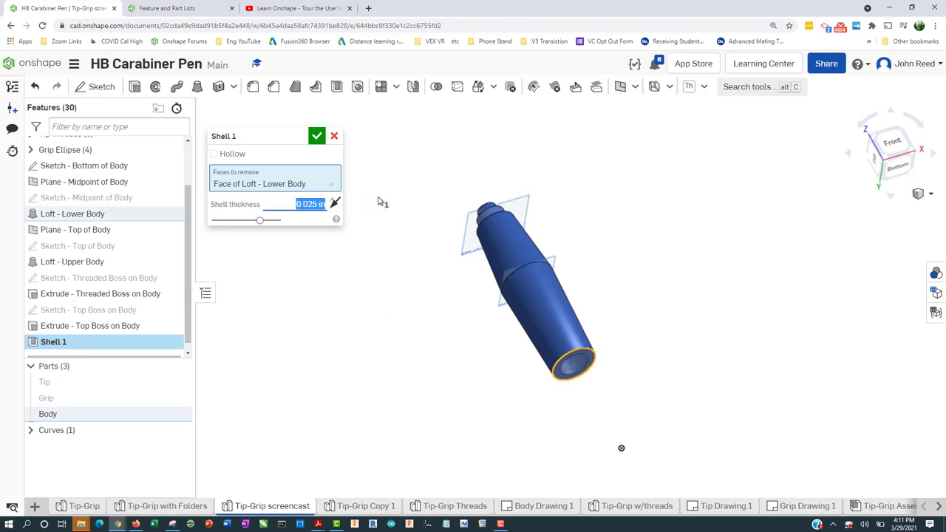
{"action": "left_click", "coordinate": [317, 137]}
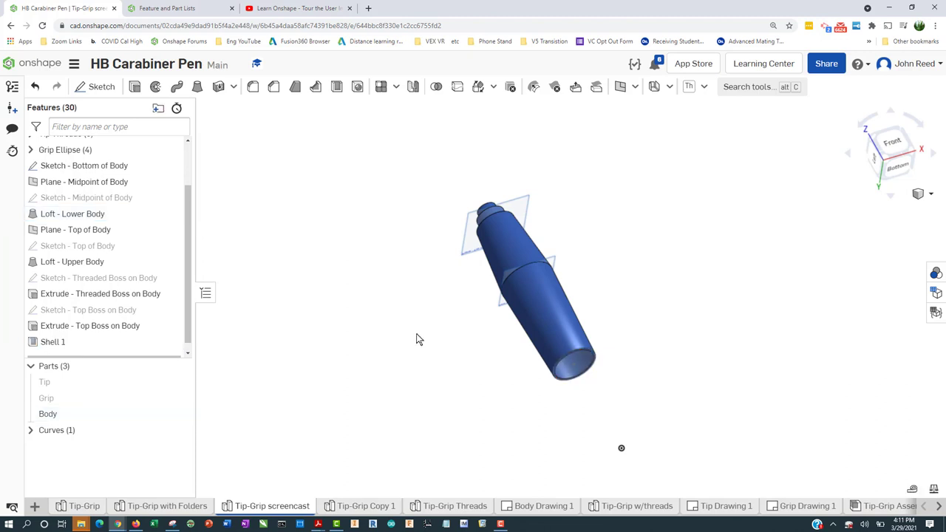
{"action": "right_click_drag", "start_coordinate": [417, 354], "coordinate": [331, 336]}
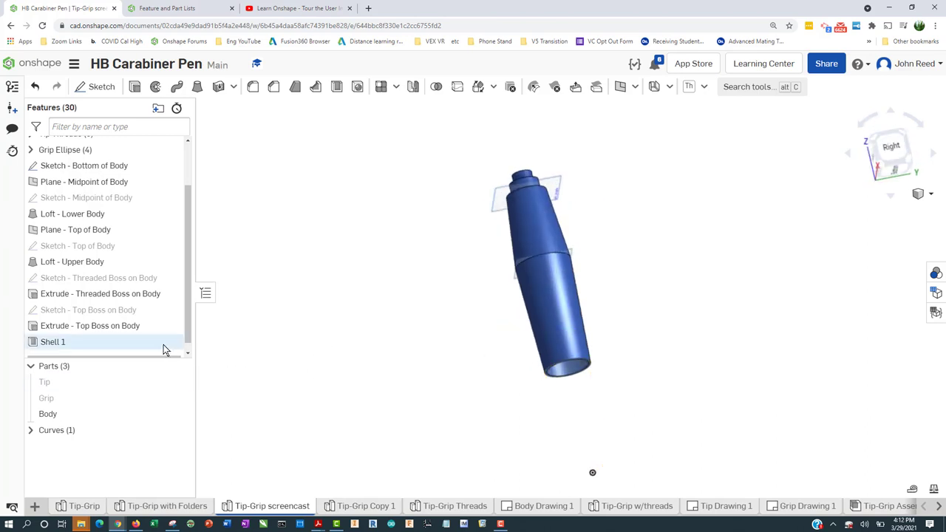
Rename the Shell 1 feature to 'Shell - Body'.
{"action": "right_click", "coordinate": [107, 345]}
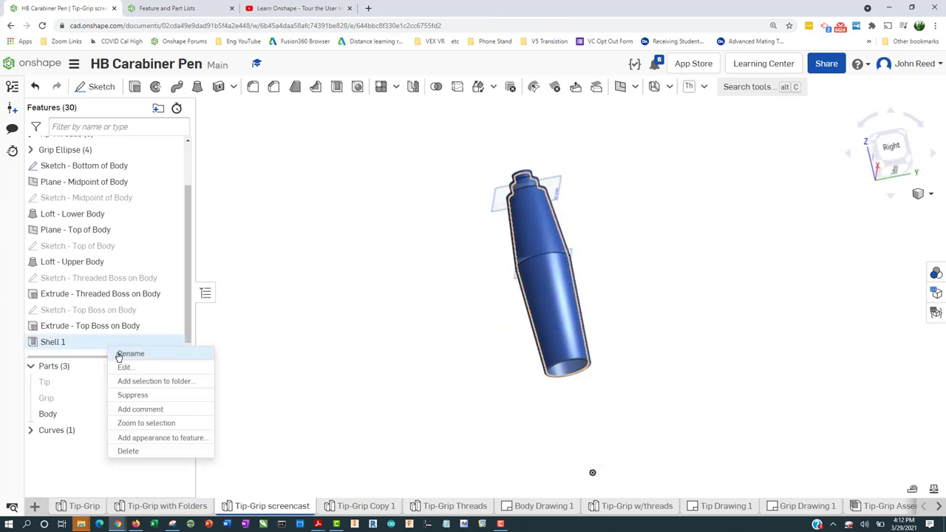
{"action": "left_click", "coordinate": [112, 353]}
{"action": "left_click", "coordinate": [98, 344]}
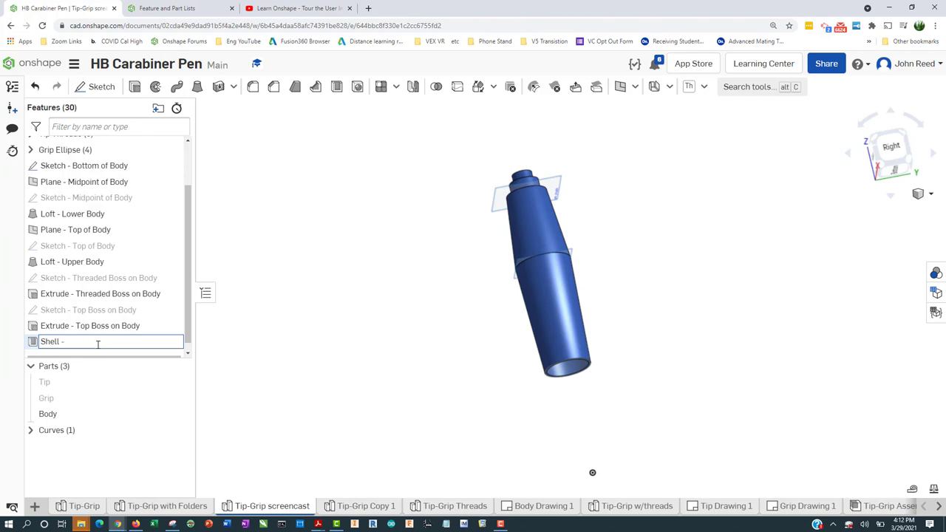
{"action": "type", "text": "ODY"}
{"action": "key", "text": "BackSpace"}
{"action": "key", "text": "BackSpace"}
{"action": "key", "text": "BackSpace"}
{"action": "key", "text": "Return"}
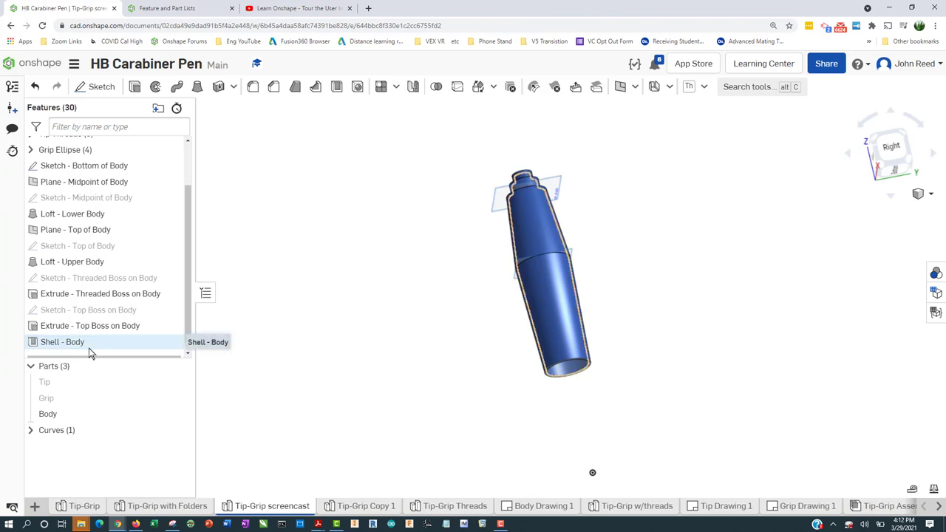
{"action": "left_click", "coordinate": [107, 345]}
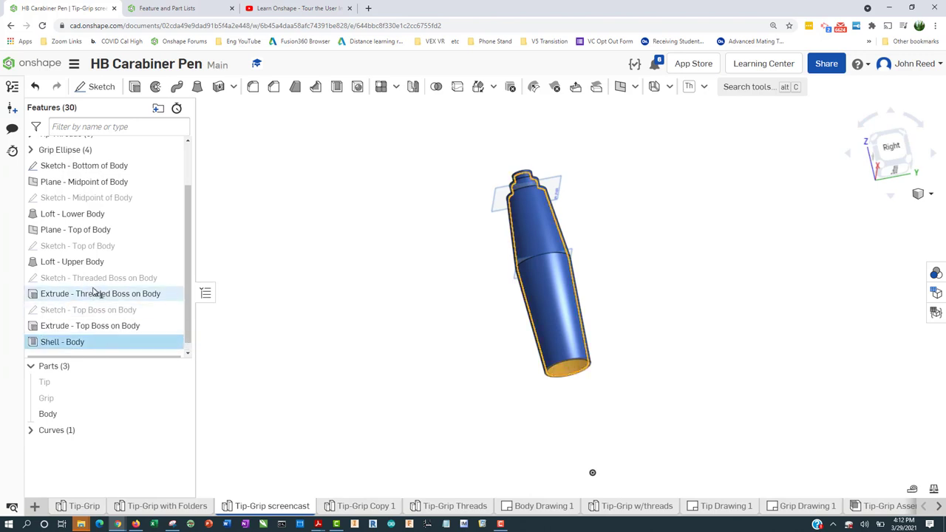
Group the features from Sketch - Bottom of Body to Shell - Body into a folder named Body.
{"action": "left_click", "coordinate": [127, 167], "text": "shift"}
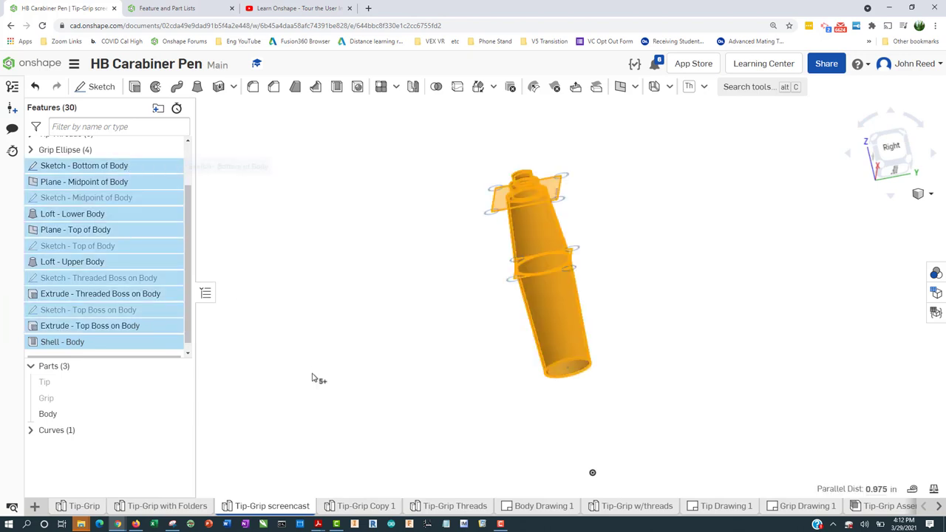
{"action": "left_click", "coordinate": [157, 109]}
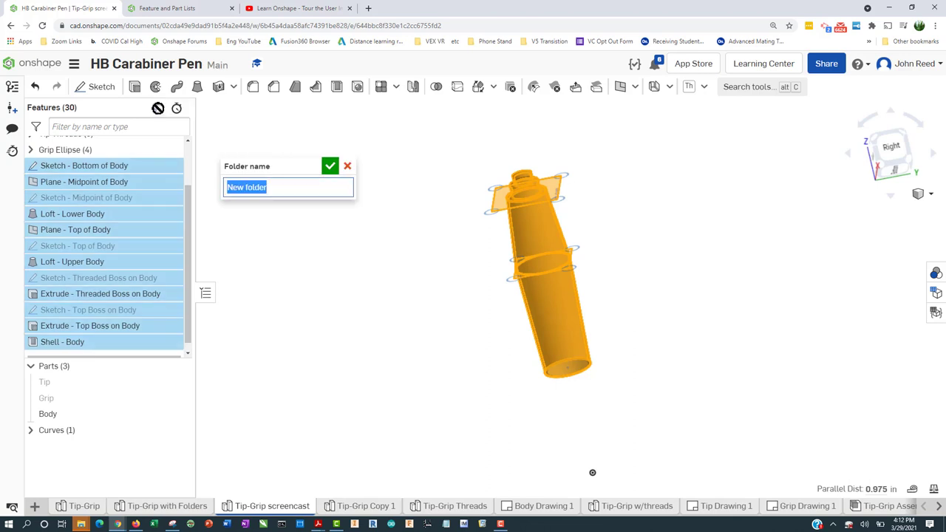
{"action": "type", "text": "Body"}
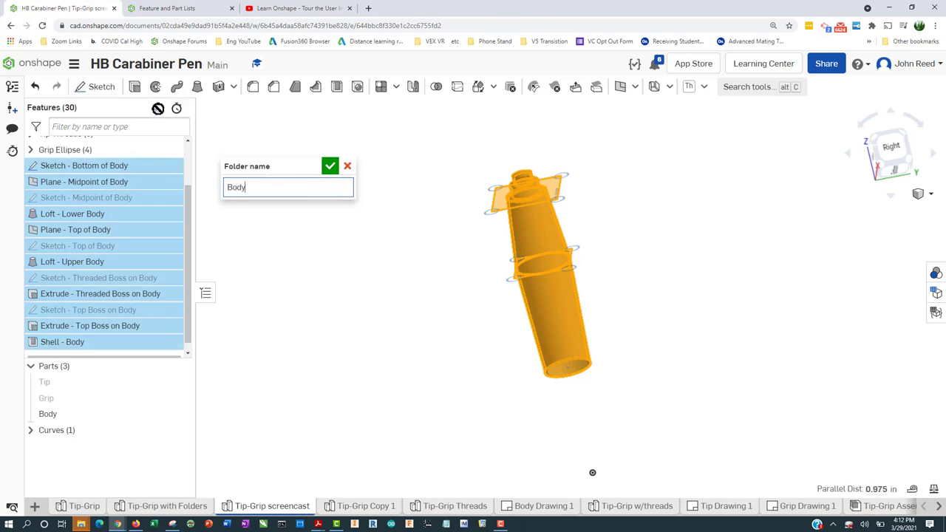
{"action": "key", "text": "Return"}
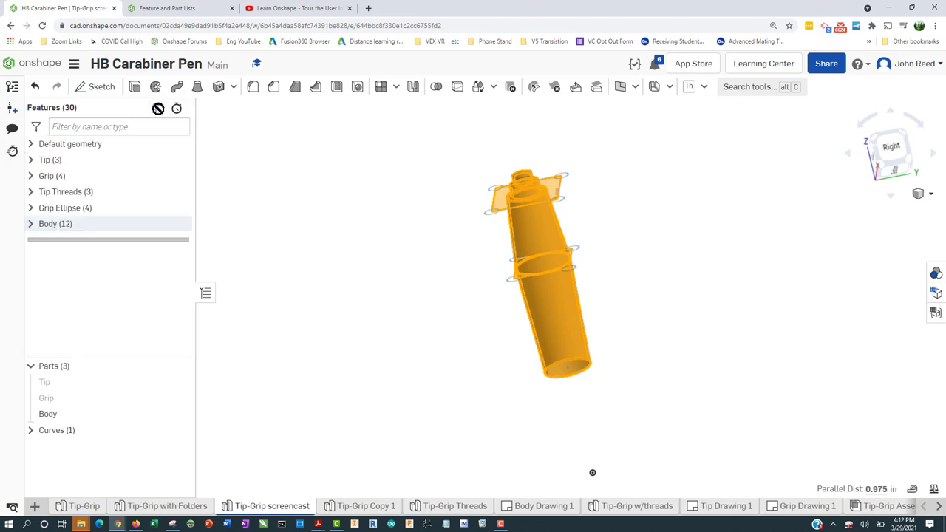
{"action": "left_click", "coordinate": [319, 249]}
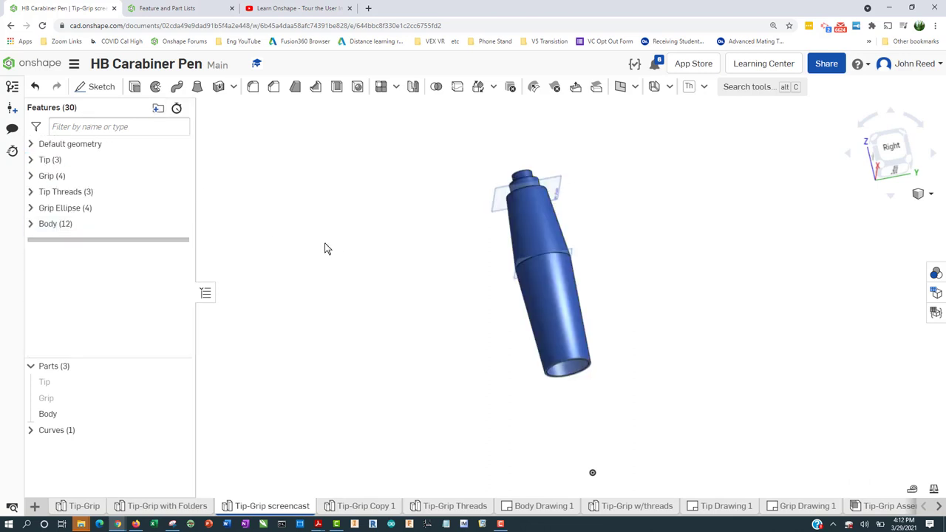
Hide Plane - Midpoint of Body and Plane - Top of Body in the Body folder.
{"action": "left_click", "coordinate": [28, 225]}
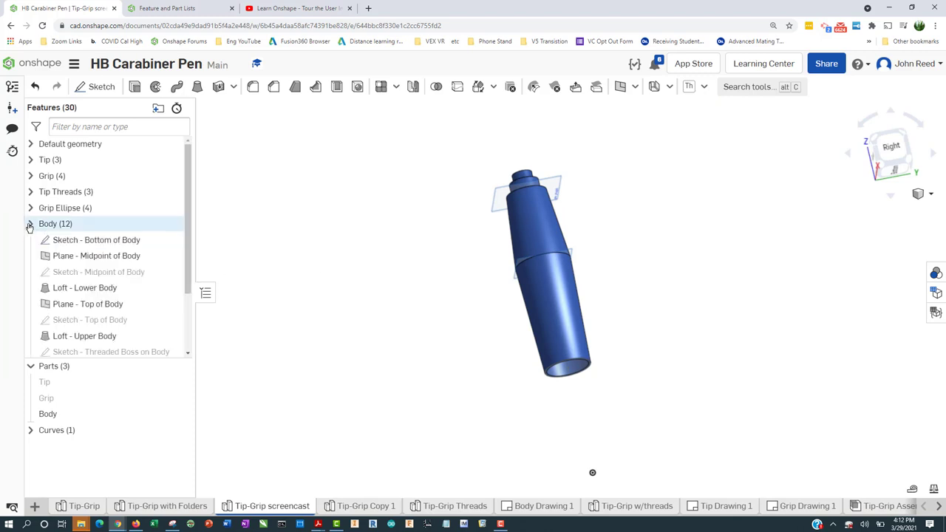
{"action": "left_click", "coordinate": [171, 257]}
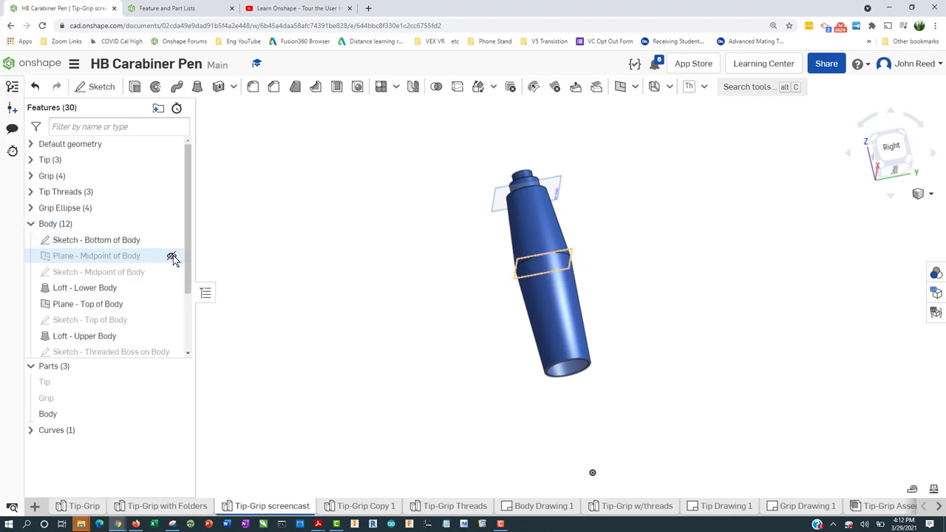
{"action": "left_click", "coordinate": [171, 305]}
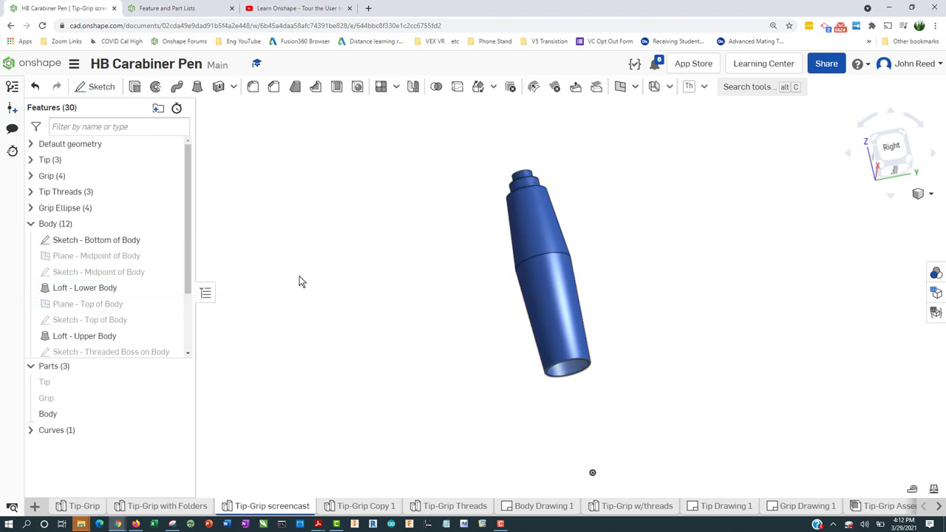
Collapse the Body (12) folder and orbit the pen to a slightly tilted front view.
{"action": "left_click", "coordinate": [31, 224]}
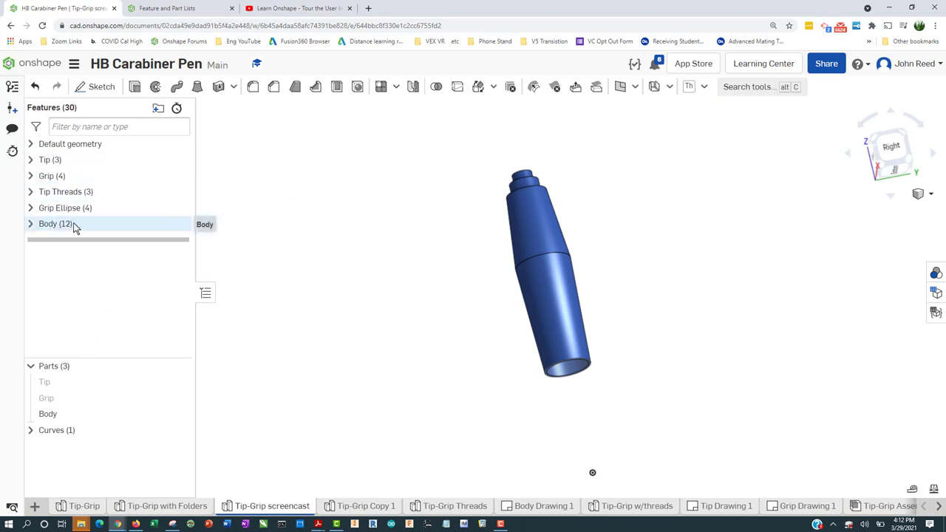
{"action": "right_click_drag", "start_coordinate": [301, 243], "coordinate": [398, 253]}
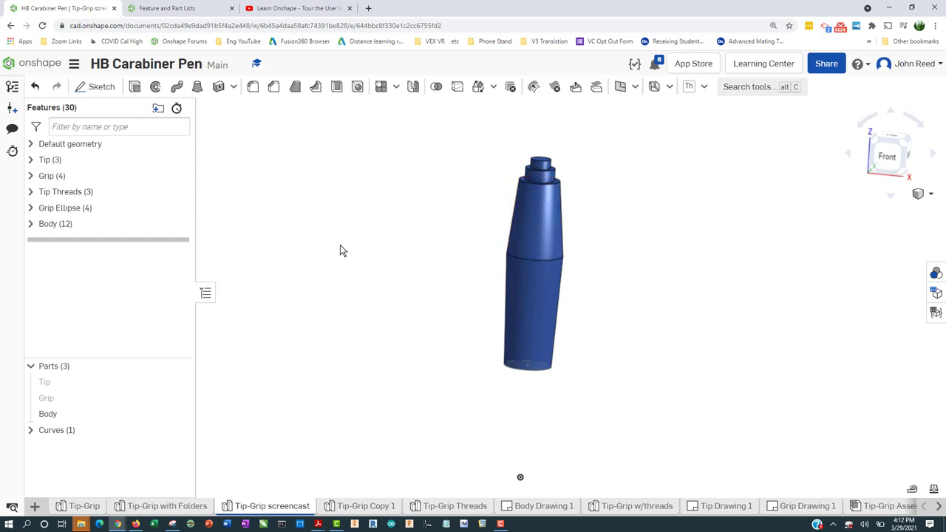
{"action": "right_click_drag", "start_coordinate": [357, 252], "coordinate": [331, 244]}
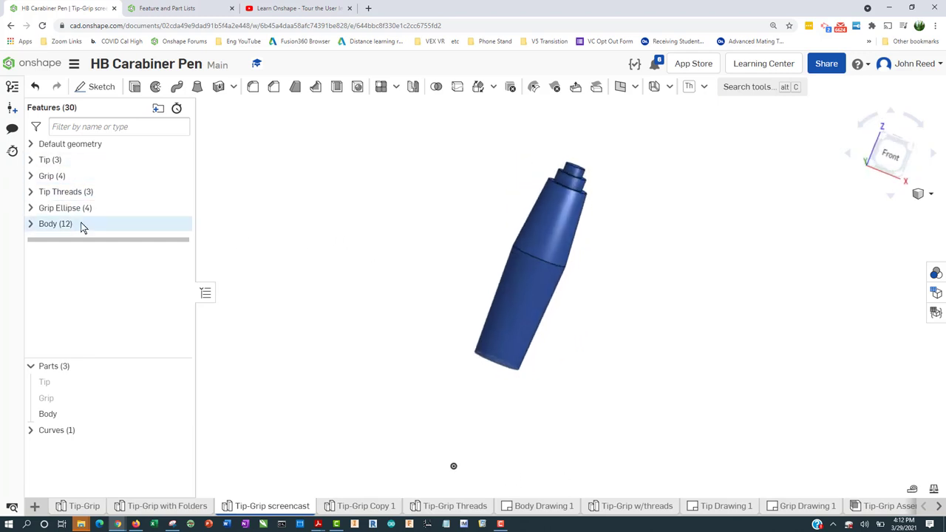